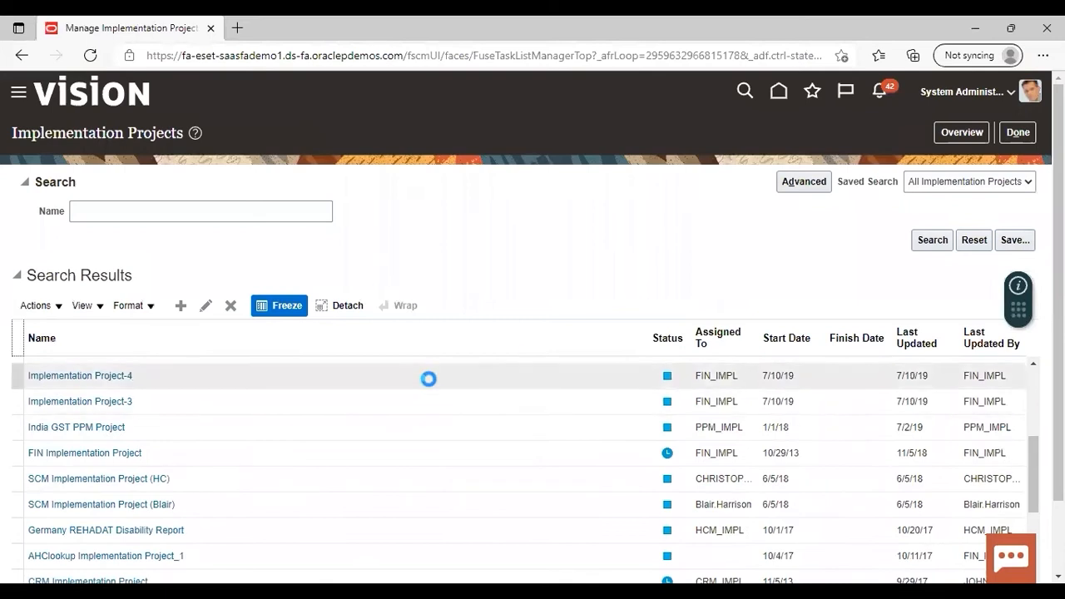
# - Open FIN Implementation Project, search its tasks for "invoice options", and go to the Manage Invoice Options task
pyautogui.click(88, 453)
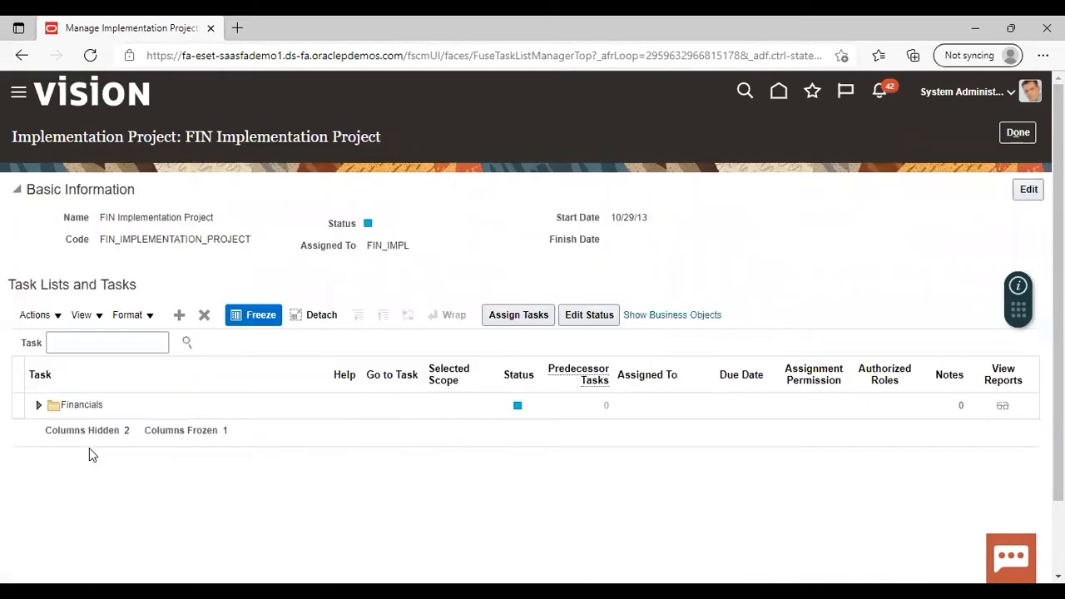
pyautogui.click(106, 339)
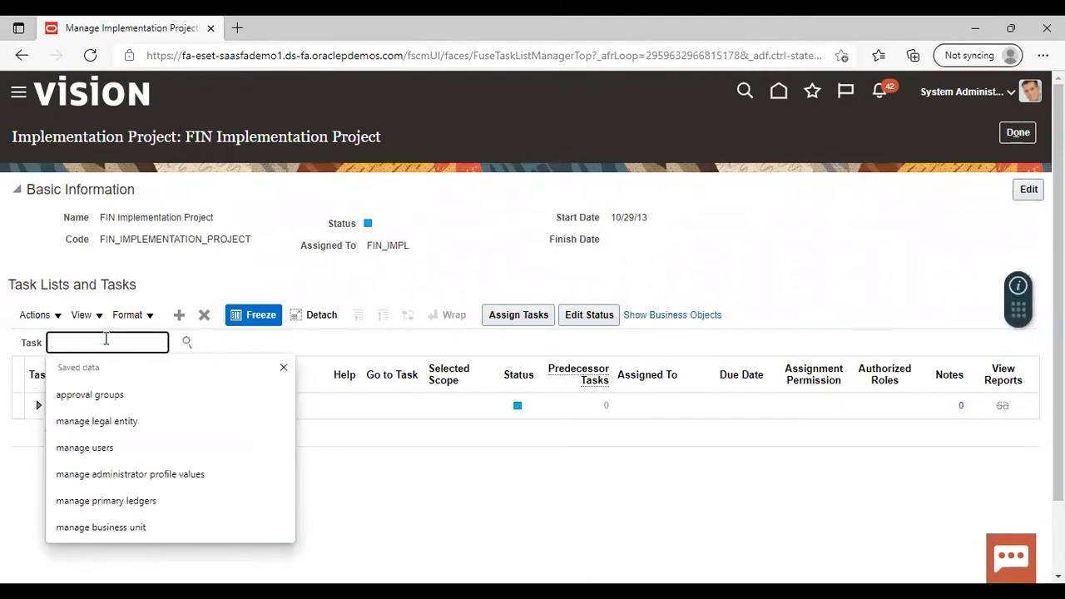
pyautogui.write('invoice options')
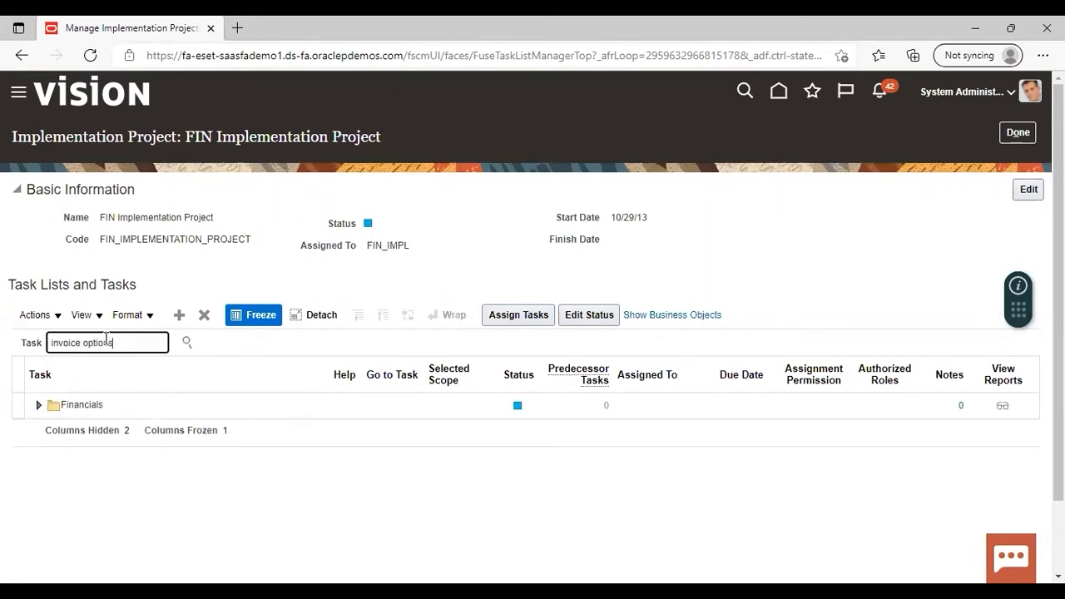
pyautogui.press('Return')
pyautogui.click(78, 393)
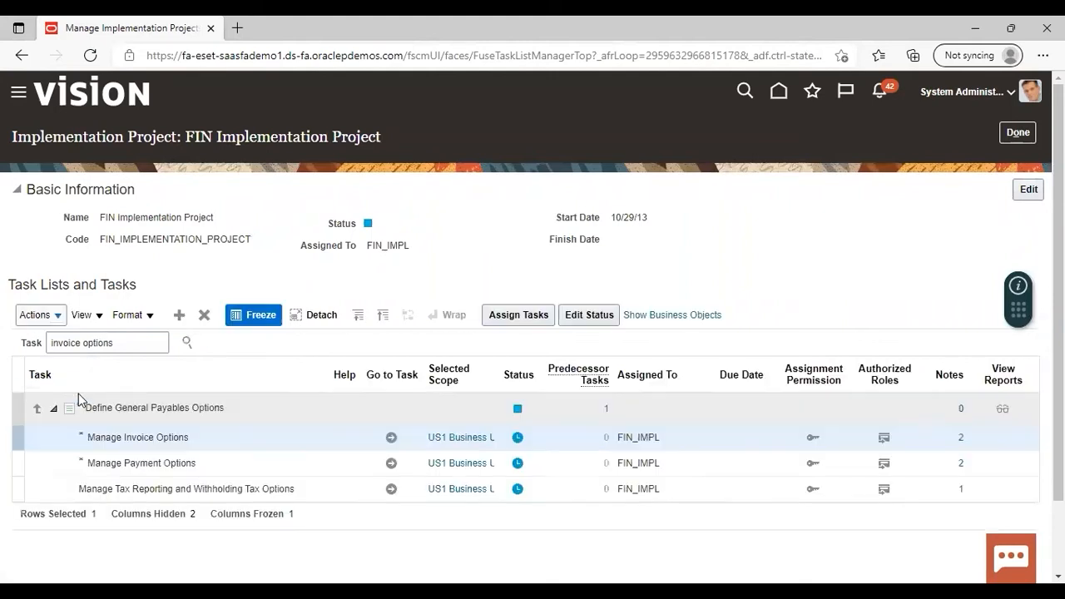
pyautogui.click(392, 438)
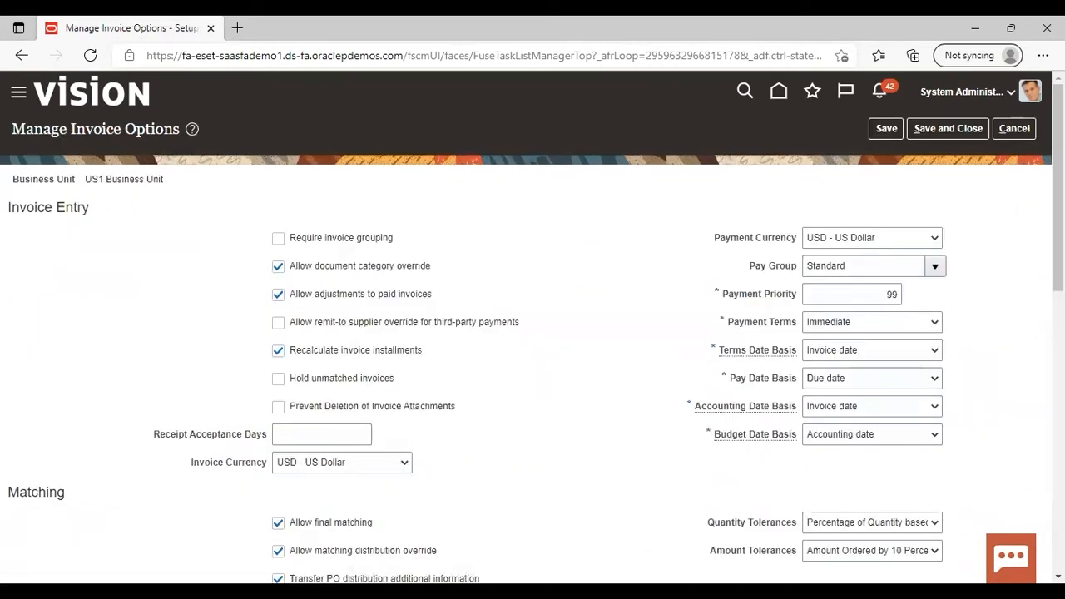
# - Enable invoice approval and allow force approval in the Approval section, then save and close the invoice options
pyautogui.scroll(-5, 533, 333)
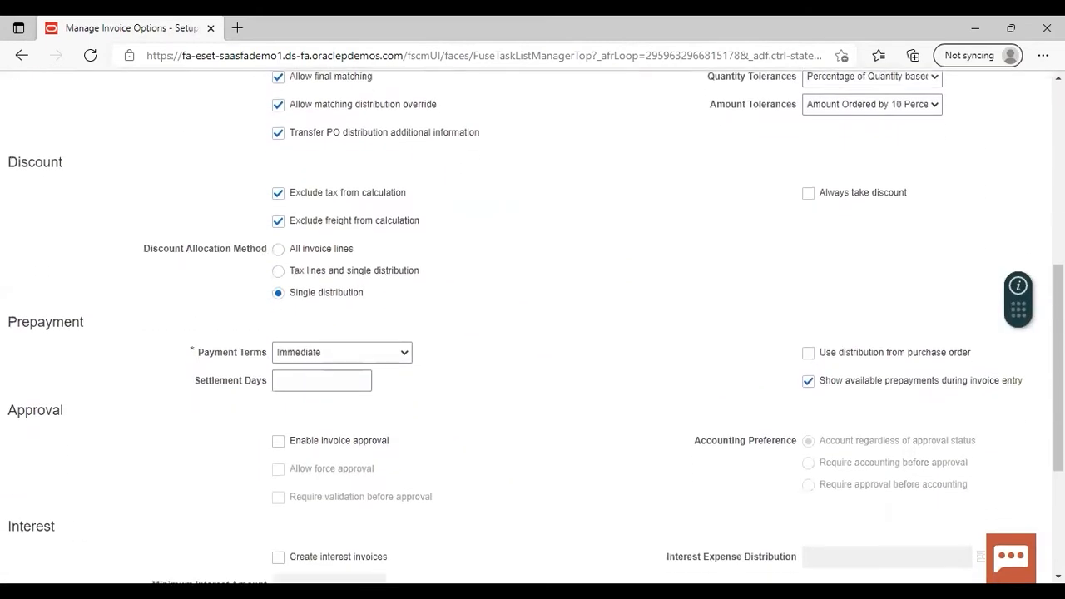
pyautogui.scroll(-3, 532, 333)
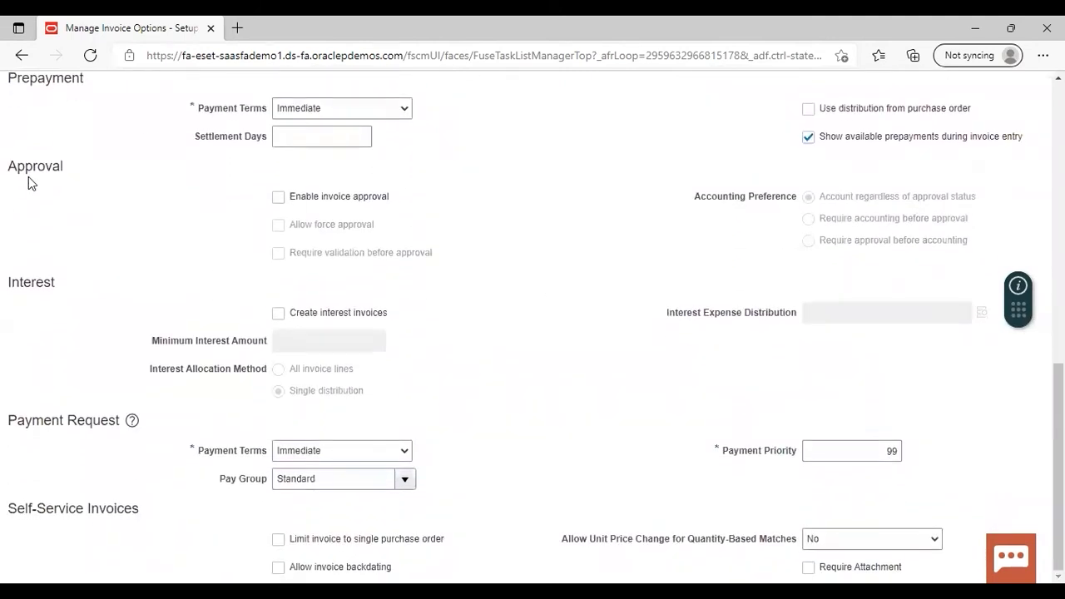
pyautogui.click(278, 199)
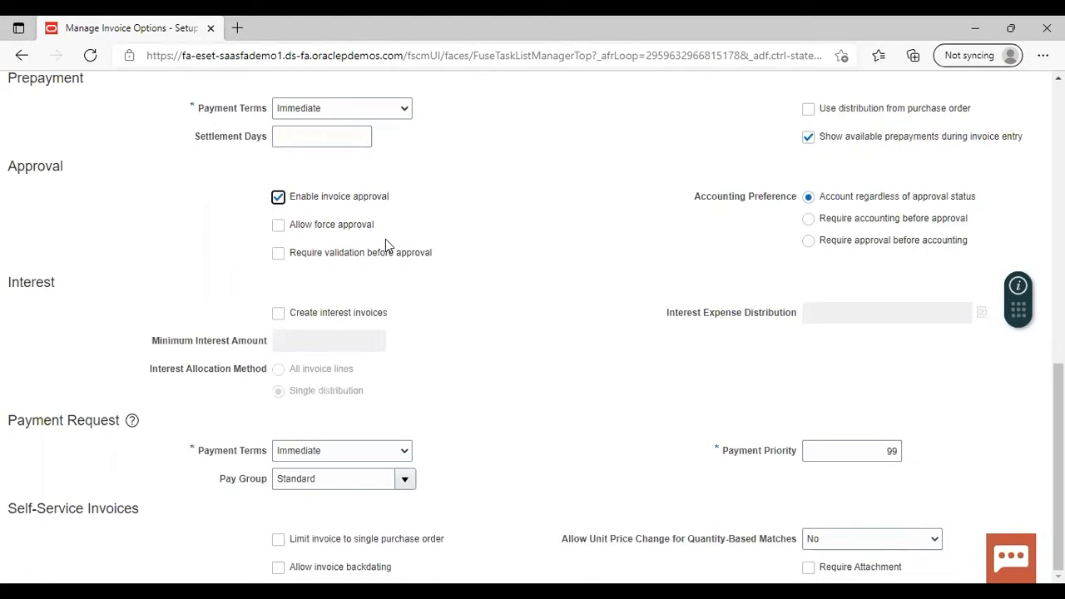
pyautogui.click(278, 226)
pyautogui.scroll(8, 600, 171)
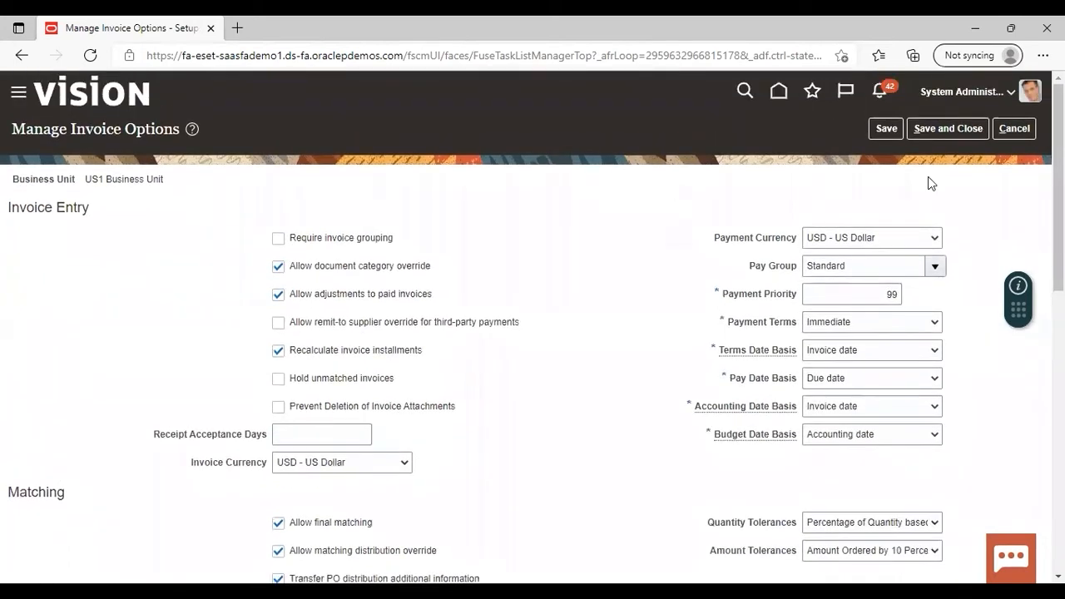
pyautogui.click(936, 127)
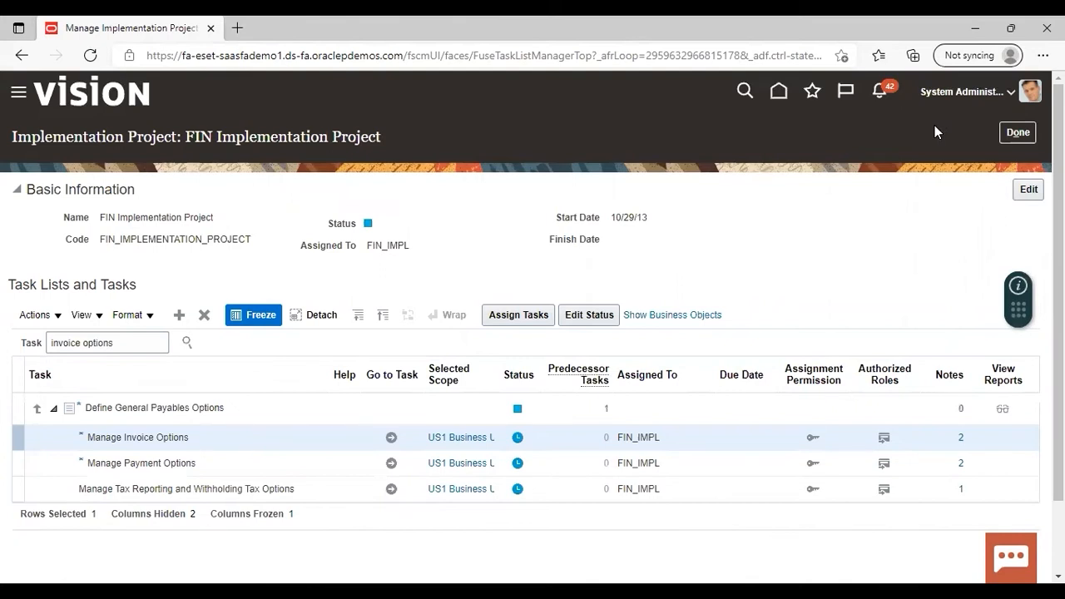
# - Search the project tasks for "approval groups" and go to the Manage Approval Groups for Financials task
pyautogui.click(136, 346)
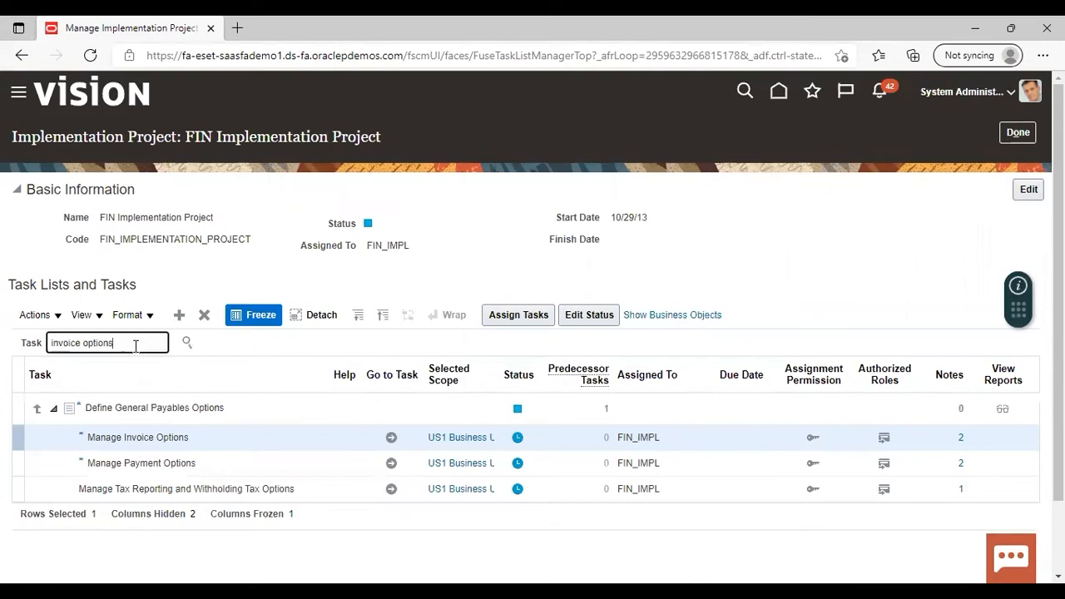
pyautogui.press('BackSpace')
pyautogui.press('BackSpace')
pyautogui.press('BackSpace')
pyautogui.press('BackSpace')
pyautogui.press('BackSpace')
pyautogui.press('BackSpace')
pyautogui.press('BackSpace')
pyautogui.press('BackSpace')
pyautogui.press('BackSpace')
pyautogui.press('BackSpace')
pyautogui.press('BackSpace')
pyautogui.press('BackSpace')
pyautogui.press('BackSpace')
pyautogui.press('BackSpace')
pyautogui.press('BackSpace')
pyautogui.write('a')
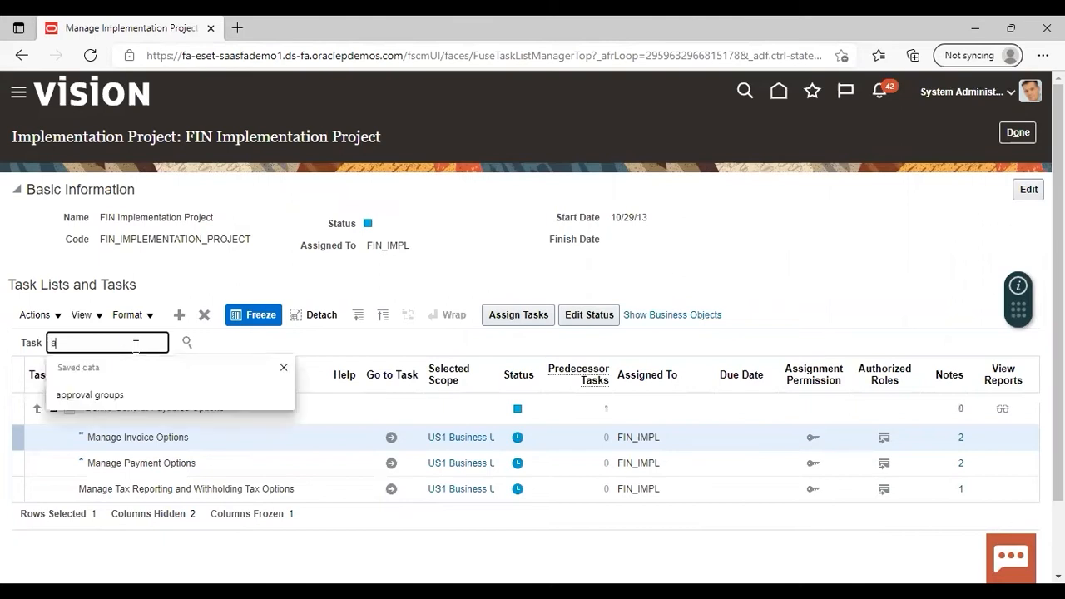
pyautogui.write('pproval groups')
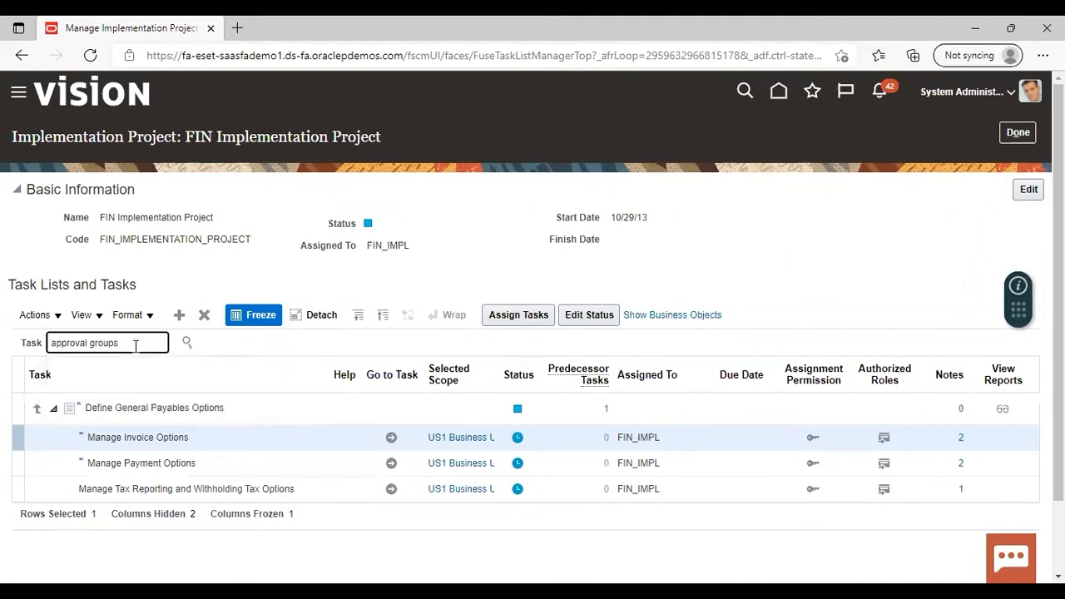
pyautogui.click(186, 342)
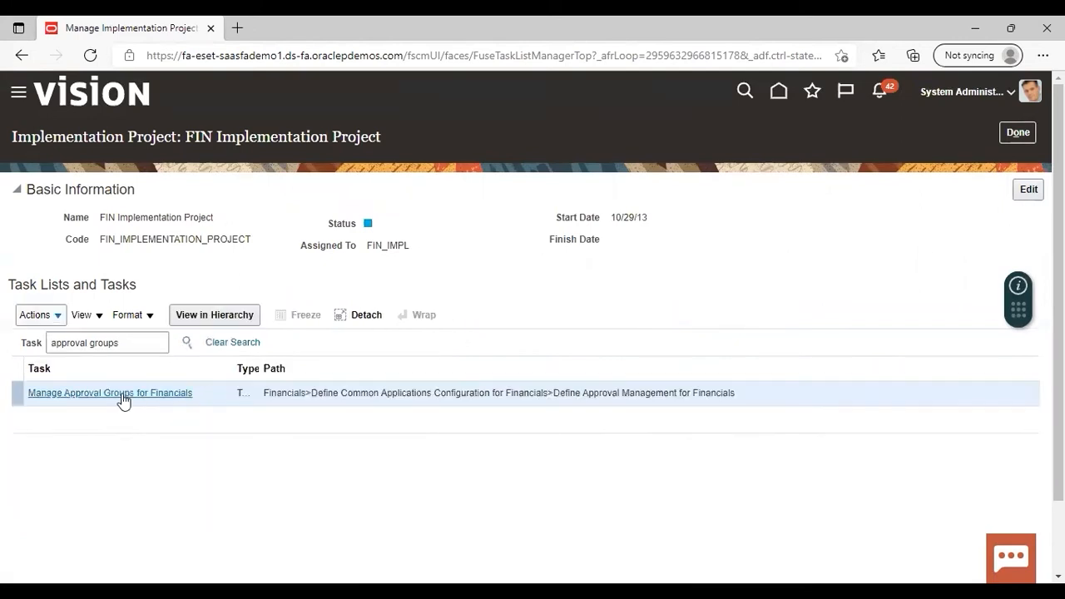
pyautogui.click(121, 393)
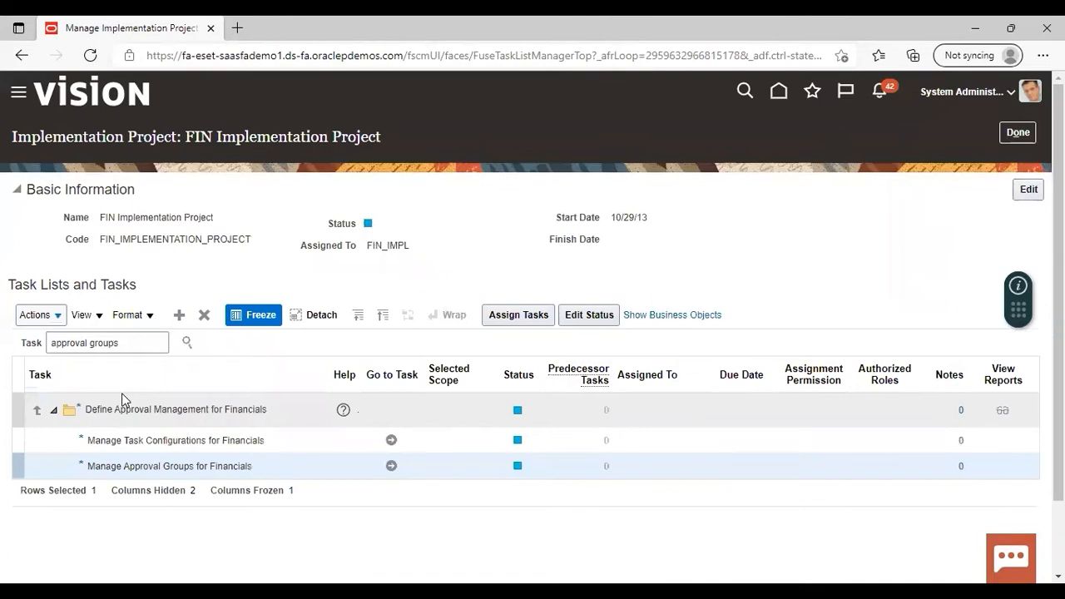
pyautogui.click(391, 467)
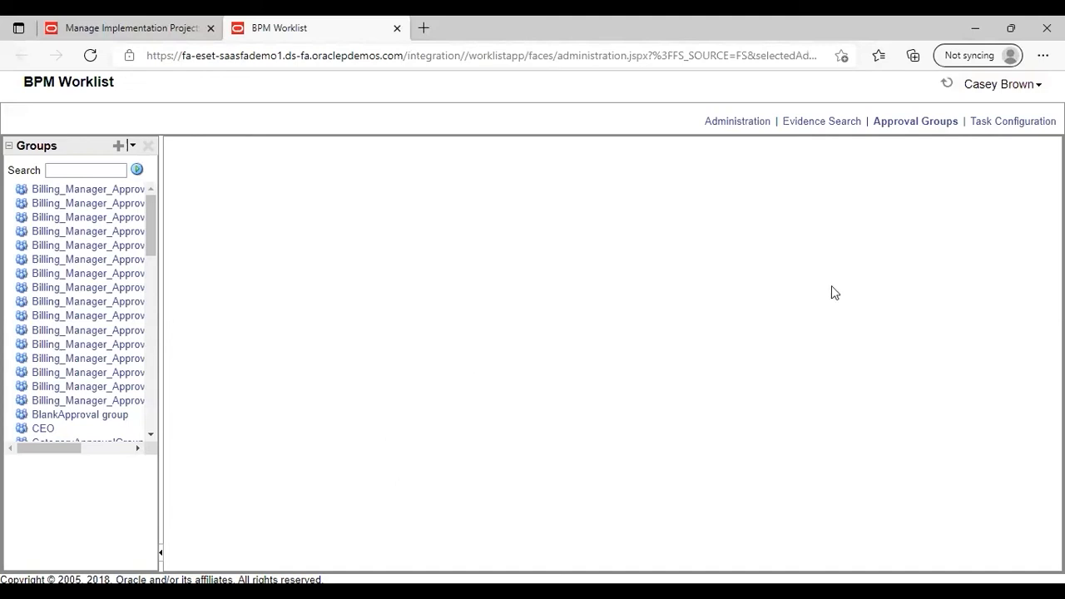
# - Create an approval group in BPM Worklist and name it "approval group 1"
pyautogui.click(901, 125)
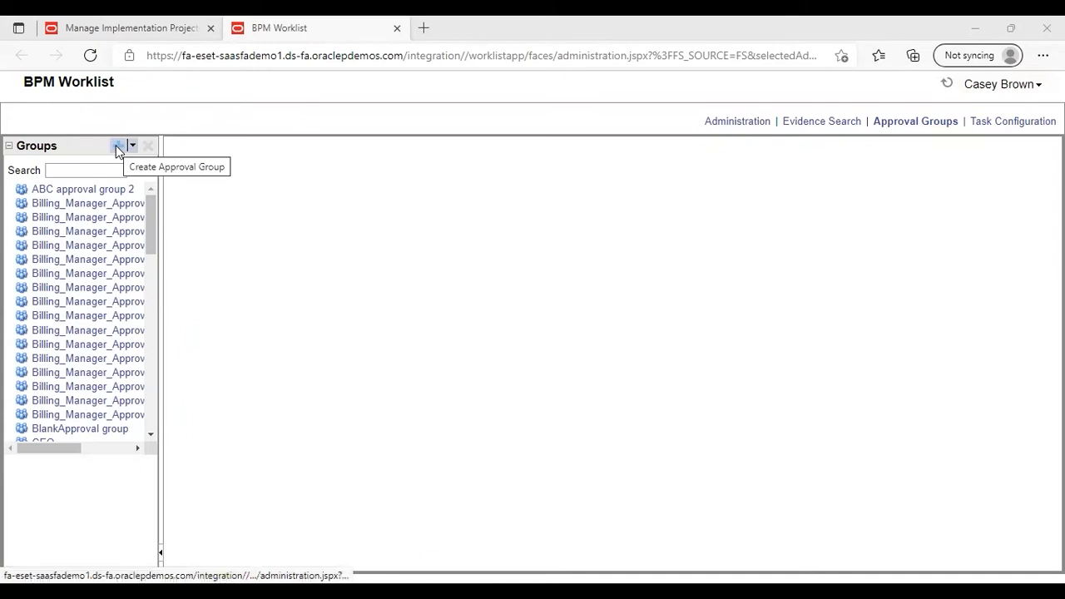
pyautogui.click(117, 147)
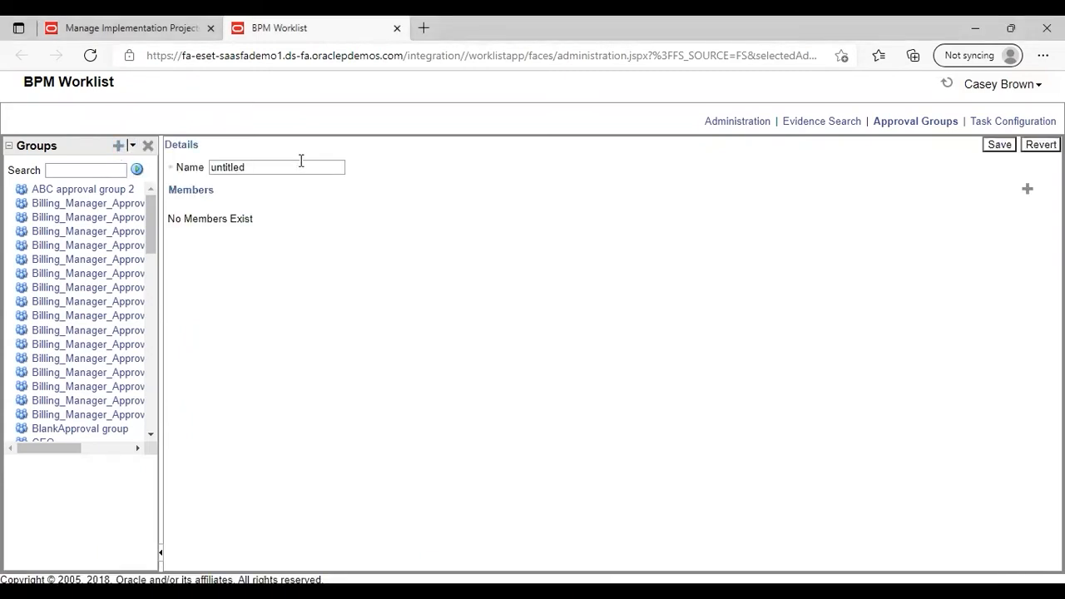
pyautogui.click(300, 168)
pyautogui.press('BackSpace')
pyautogui.press('BackSpace')
pyautogui.press('BackSpace')
pyautogui.press('BackSpace')
pyautogui.press('BackSpace')
pyautogui.press('BackSpace')
pyautogui.press('BackSpace')
pyautogui.press('BackSpace')
pyautogui.write('a')
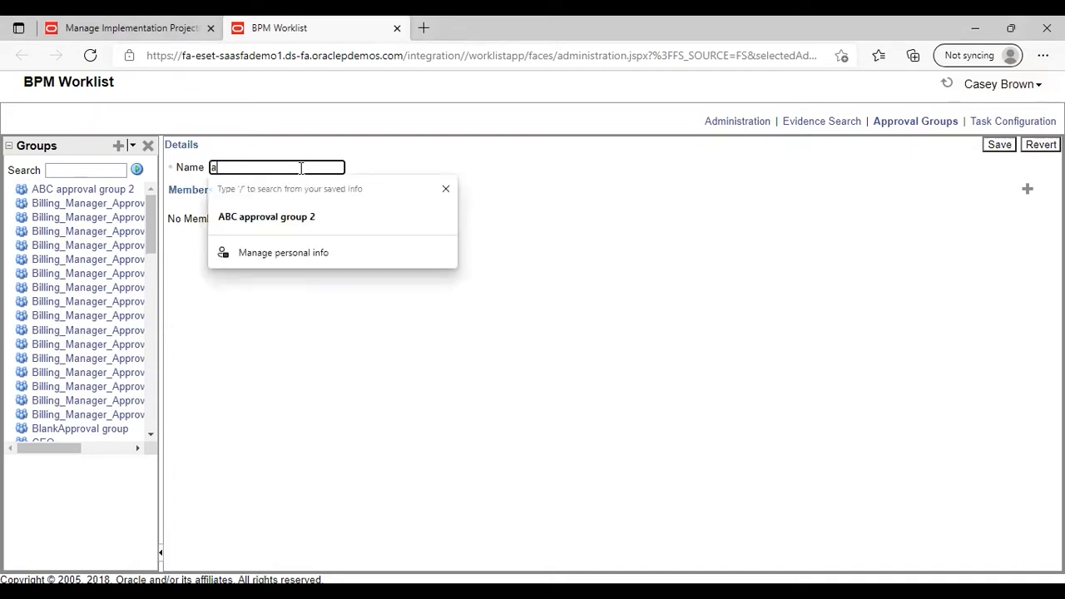
pyautogui.write('pproval ')
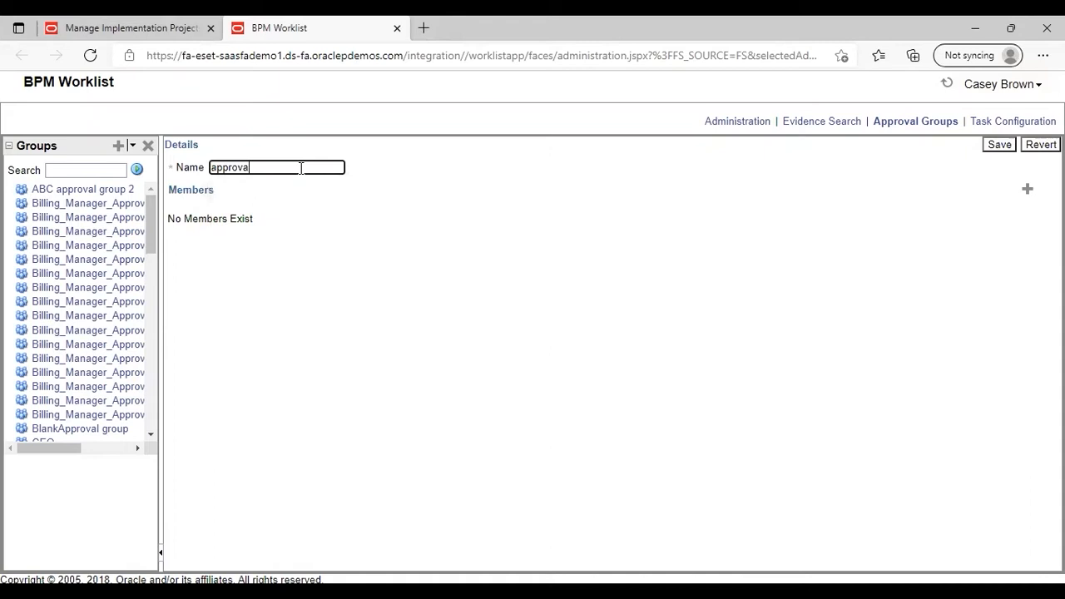
pyautogui.write('group 1')
# - Search users by first name, add the account matching the signed-in user to approval group 1, and save the group
pyautogui.click(1025, 192)
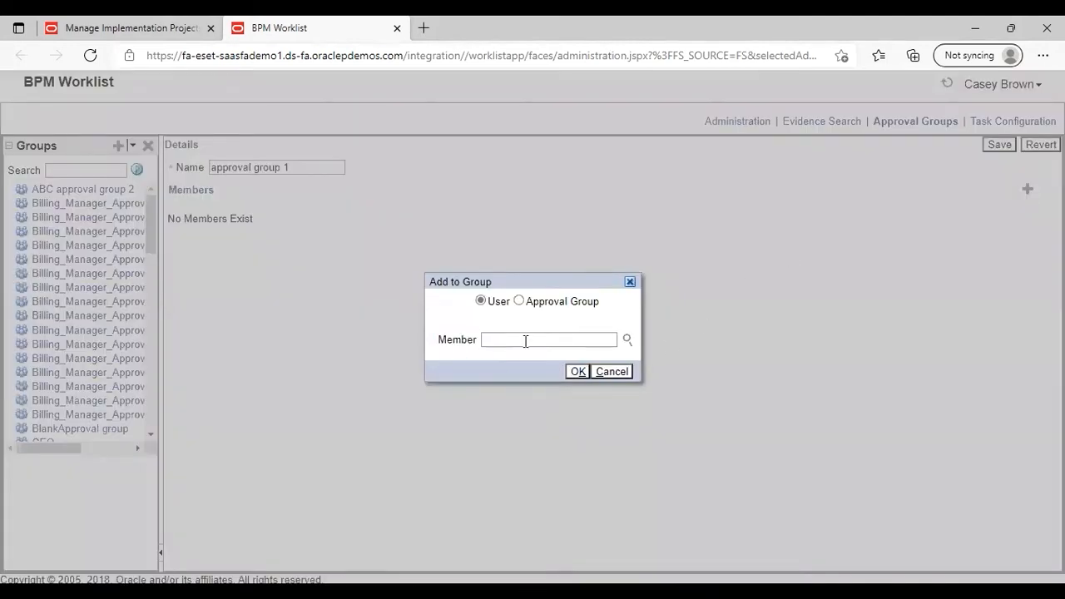
pyautogui.click(626, 340)
pyautogui.click(626, 339)
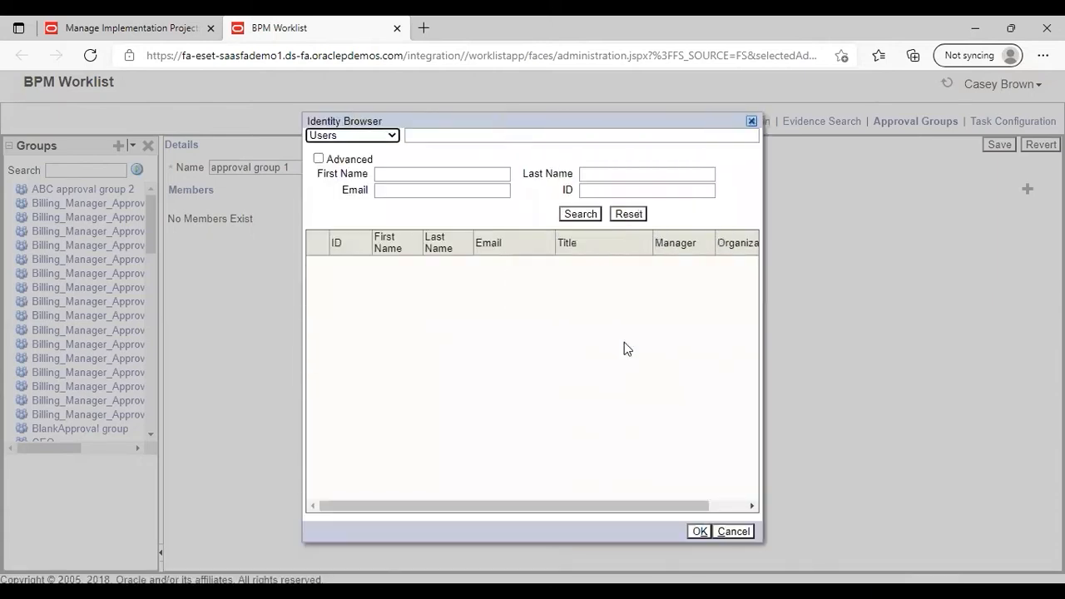
pyautogui.click(444, 174)
pyautogui.write('casey')
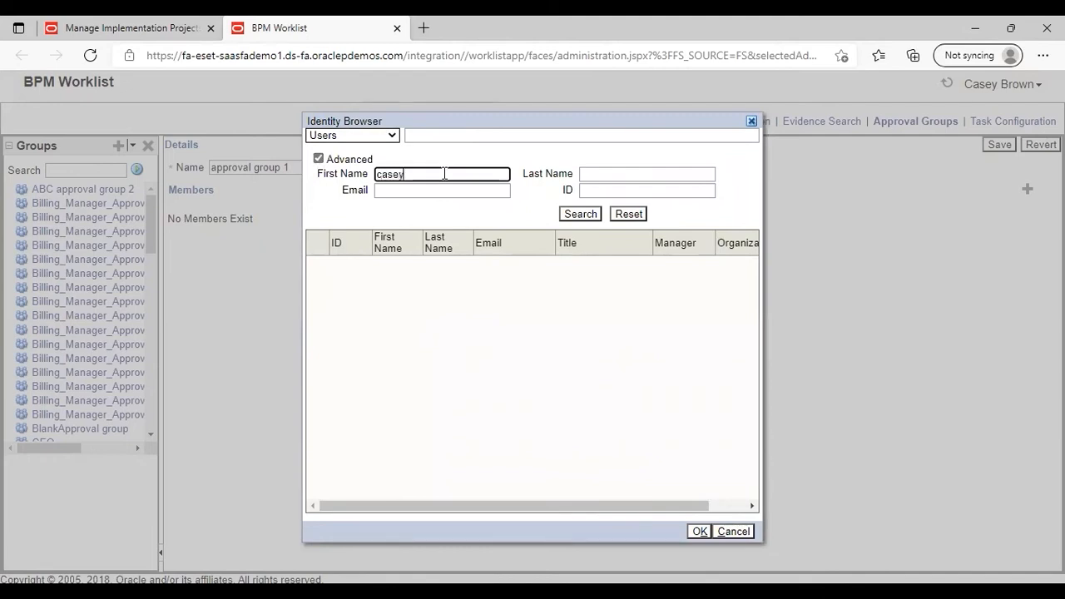
pyautogui.click(569, 214)
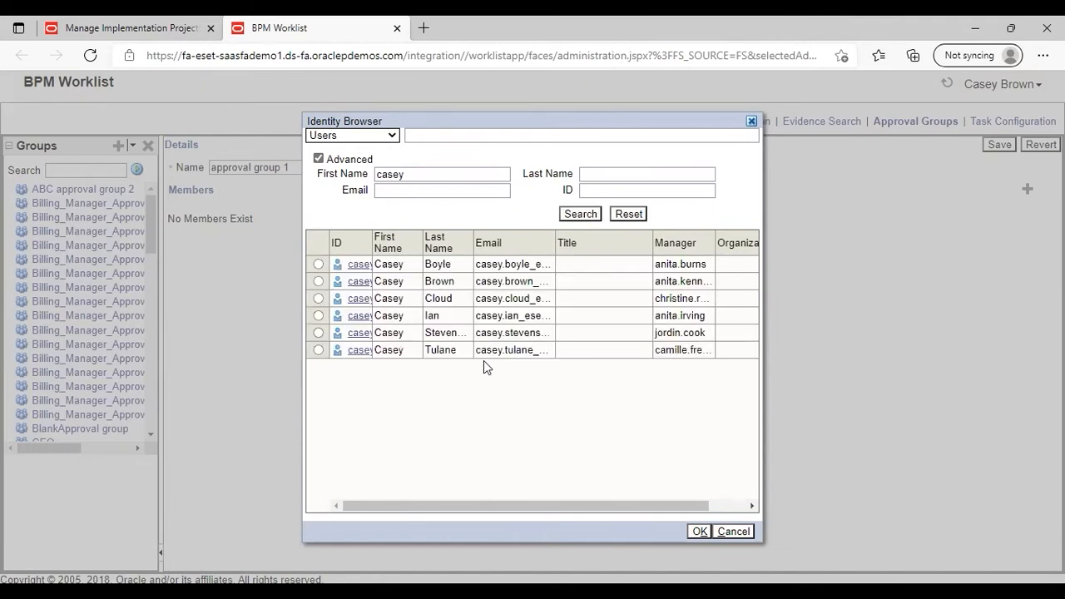
pyautogui.click(318, 281)
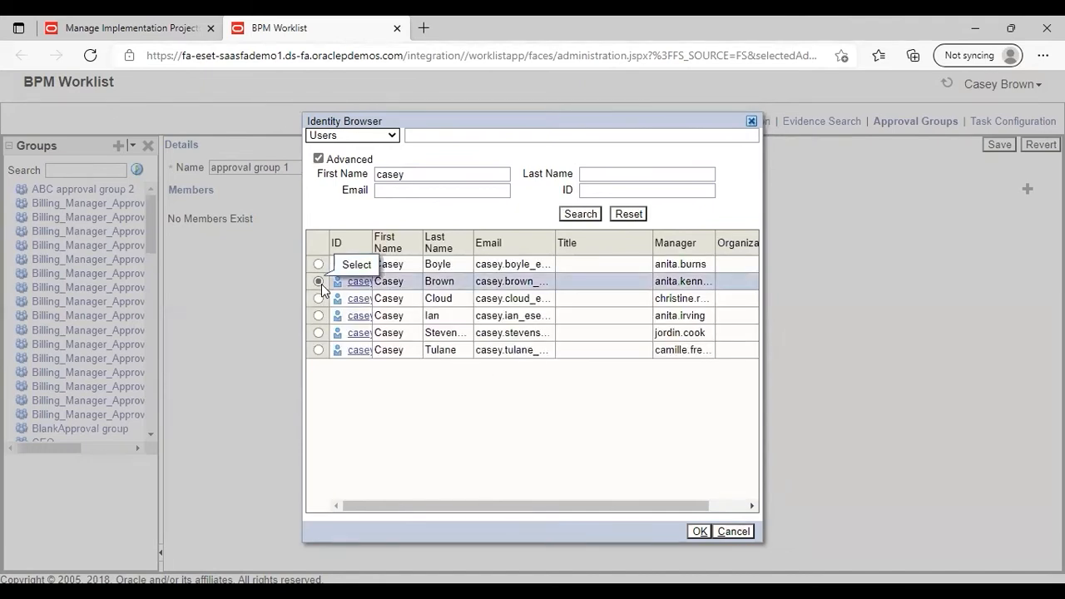
pyautogui.click(697, 536)
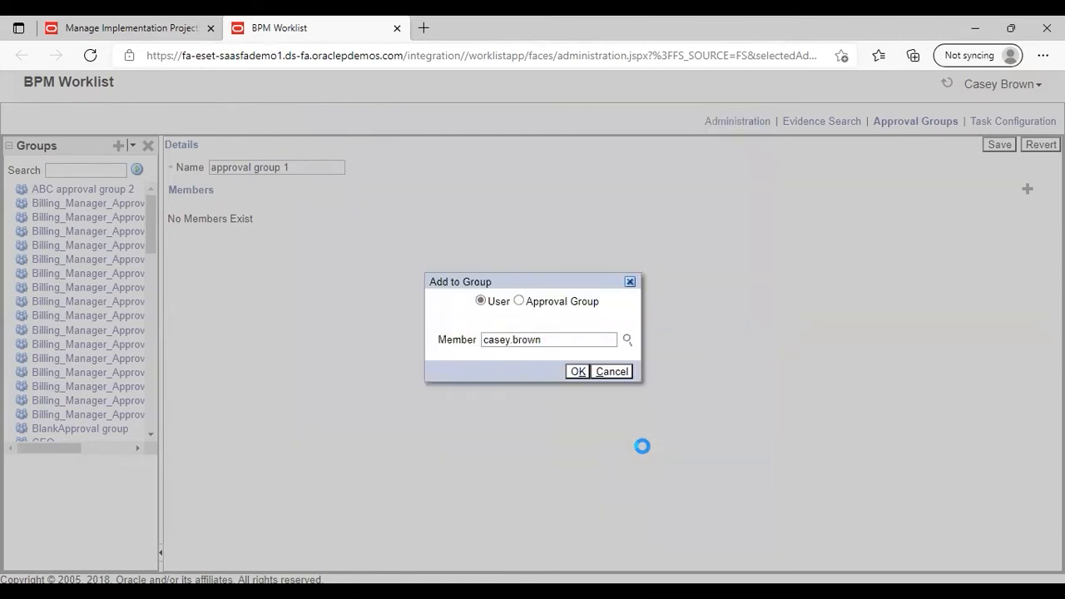
pyautogui.click(577, 372)
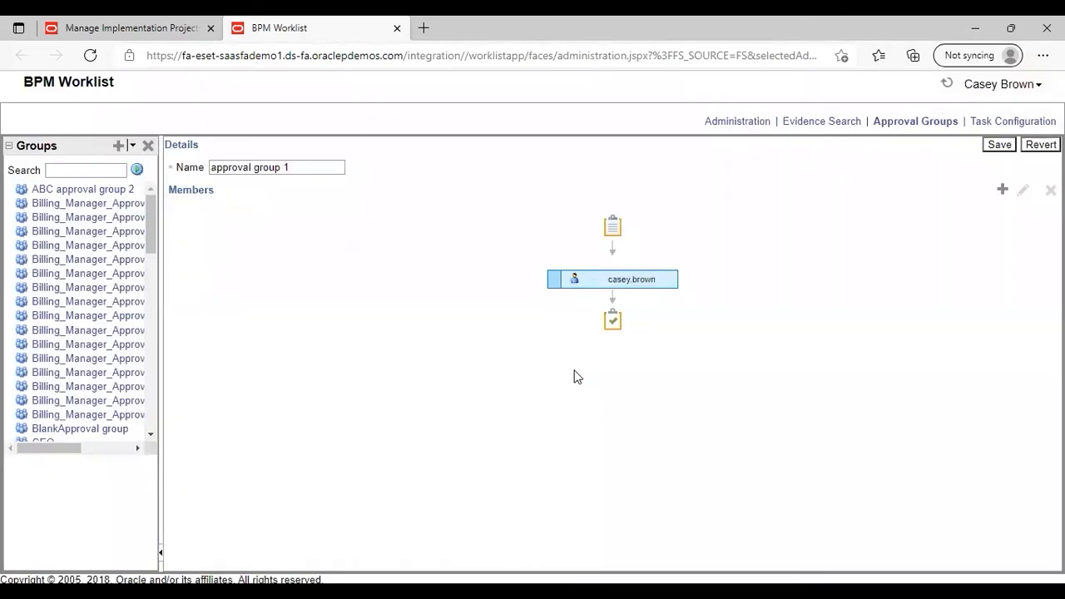
pyautogui.click(991, 146)
# - Create another approval group and name it "approval group 2"
pyautogui.click(117, 147)
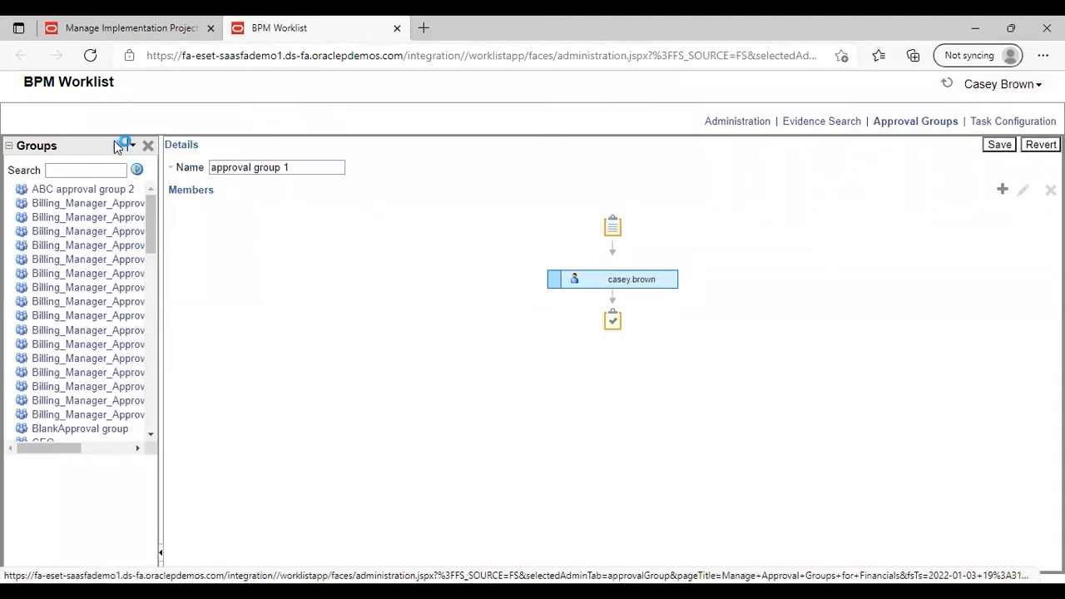
pyautogui.click(279, 163)
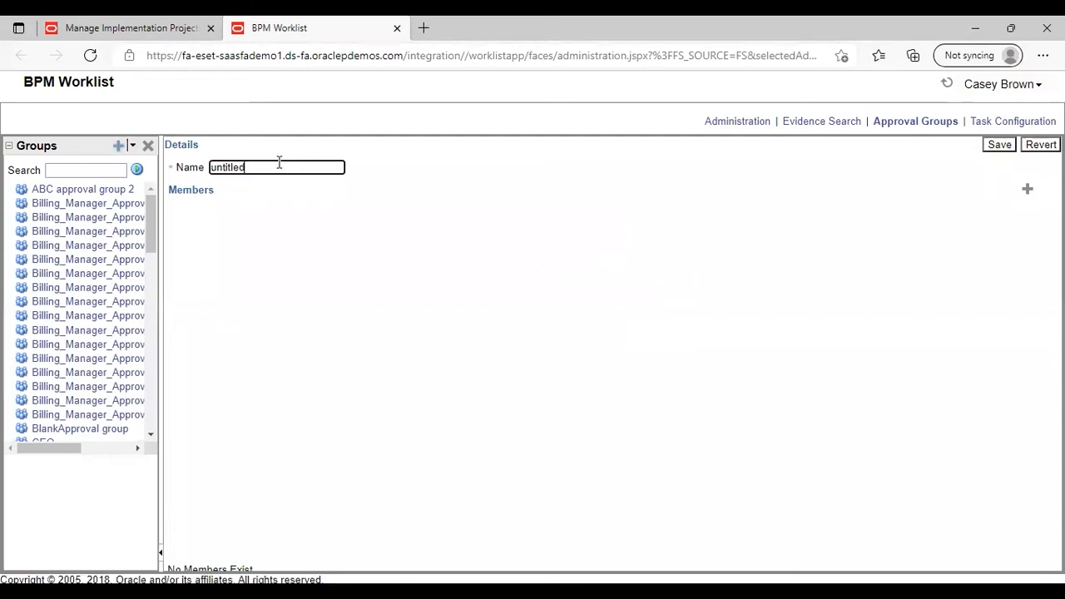
pyautogui.press('BackSpace')
pyautogui.press('BackSpace')
pyautogui.press('BackSpace')
pyautogui.press('BackSpace')
pyautogui.press('BackSpace')
pyautogui.press('BackSpace')
pyautogui.press('BackSpace')
pyautogui.press('BackSpace')
pyautogui.write('approval')
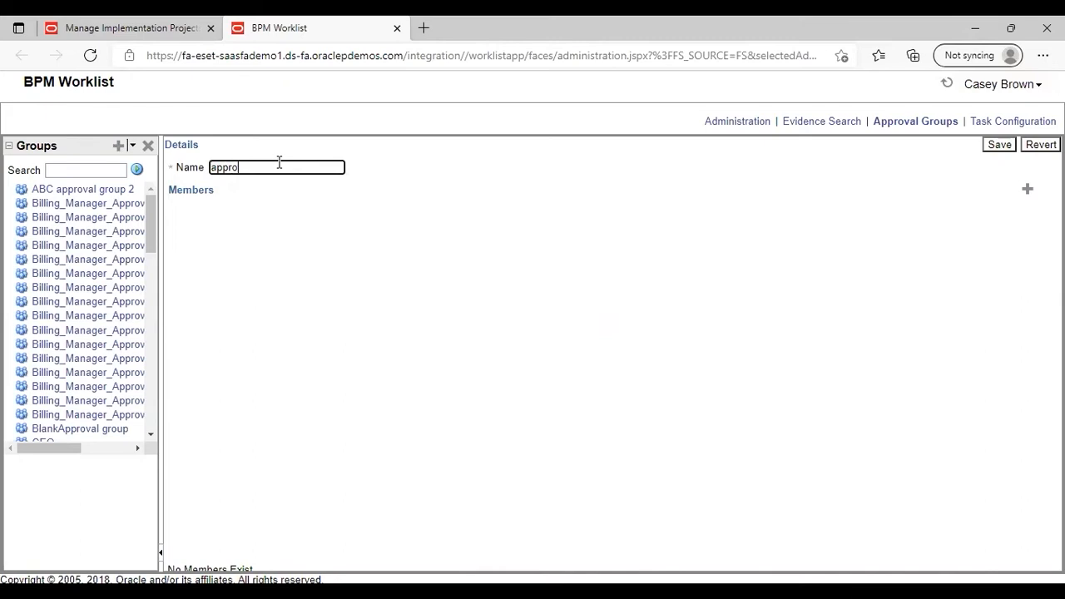
pyautogui.write(' group 2')
# - Start adding a user member to approval group 2 and search the identity browser by the saved last name
pyautogui.click(1028, 190)
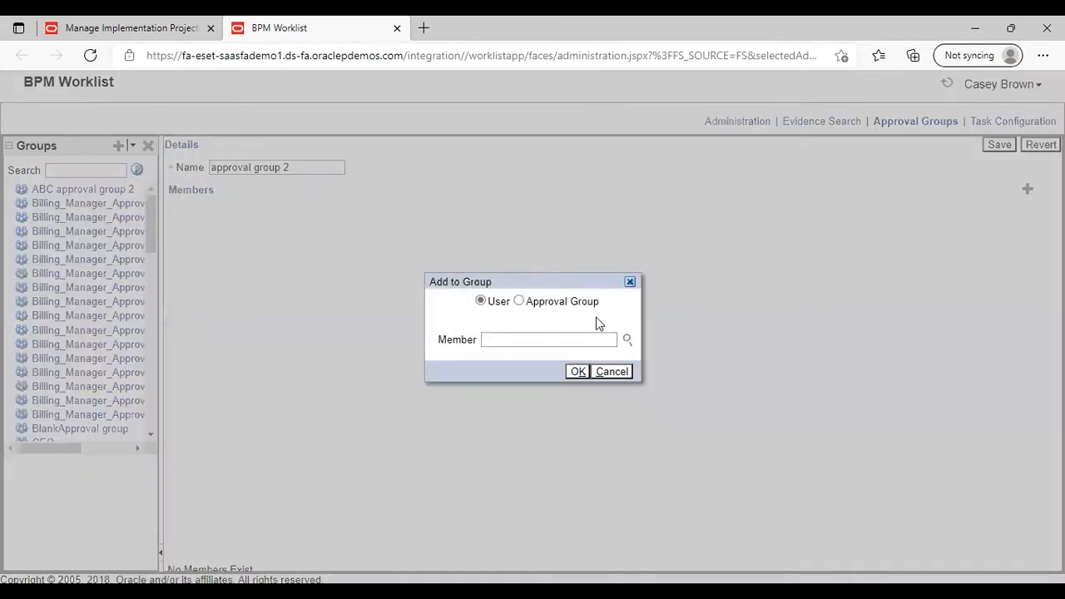
pyautogui.click(626, 339)
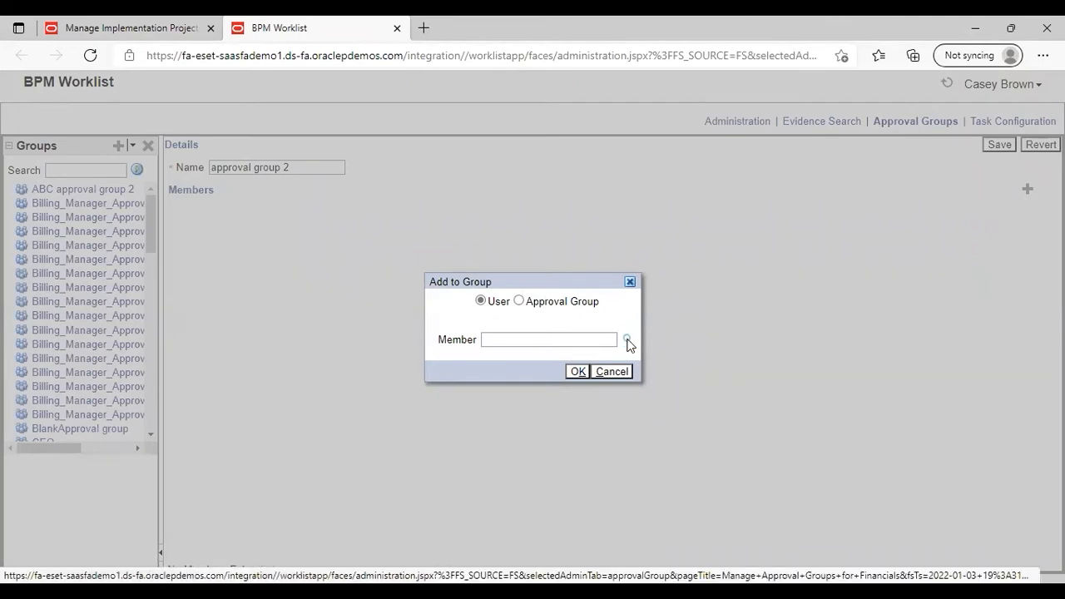
pyautogui.click(559, 313)
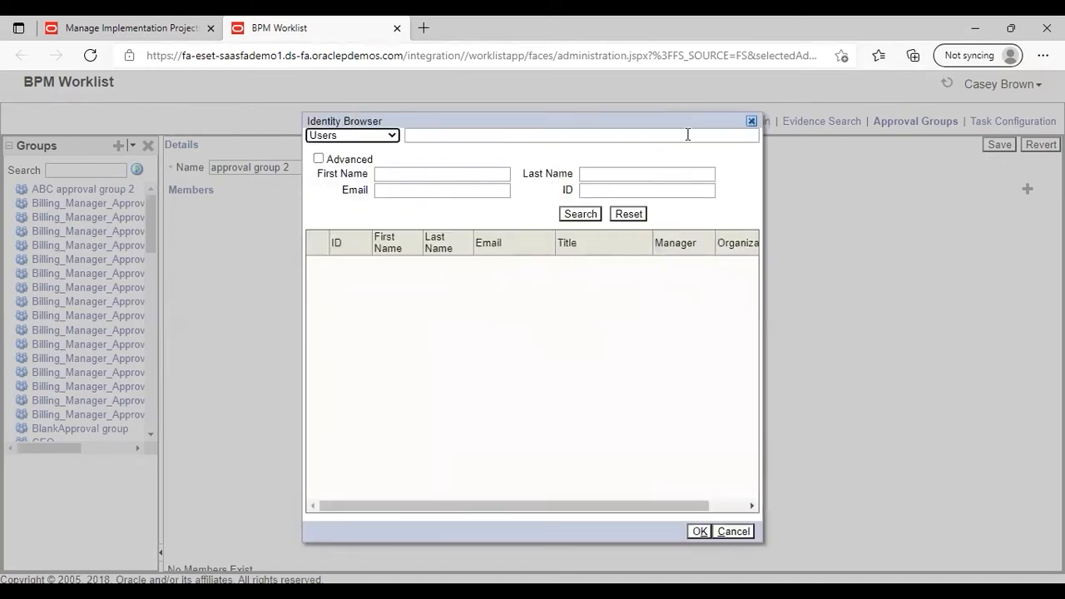
pyautogui.click(652, 177)
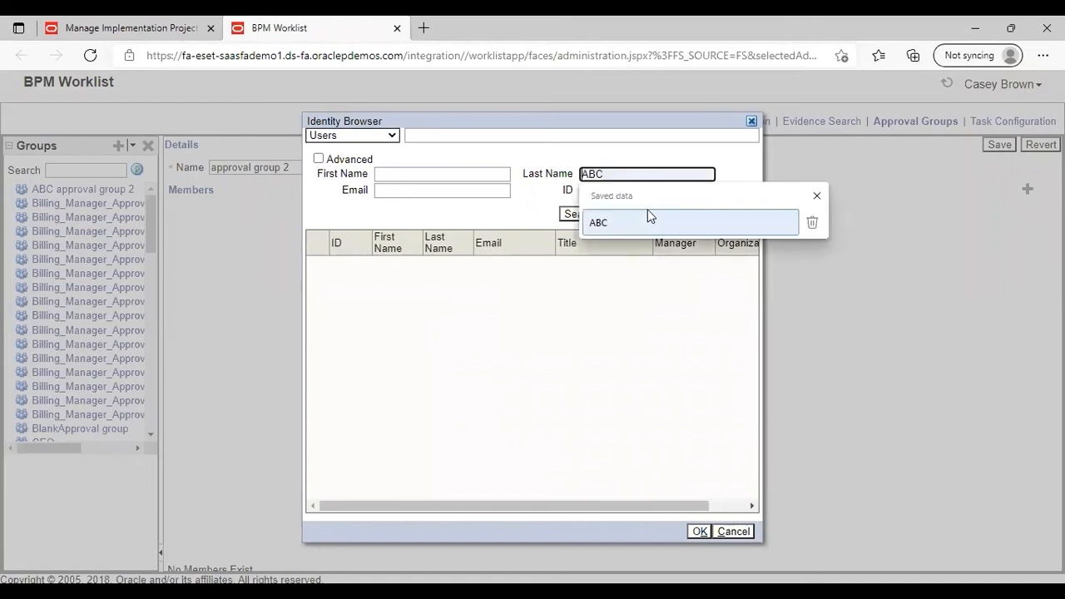
pyautogui.click(647, 214)
pyautogui.click(581, 213)
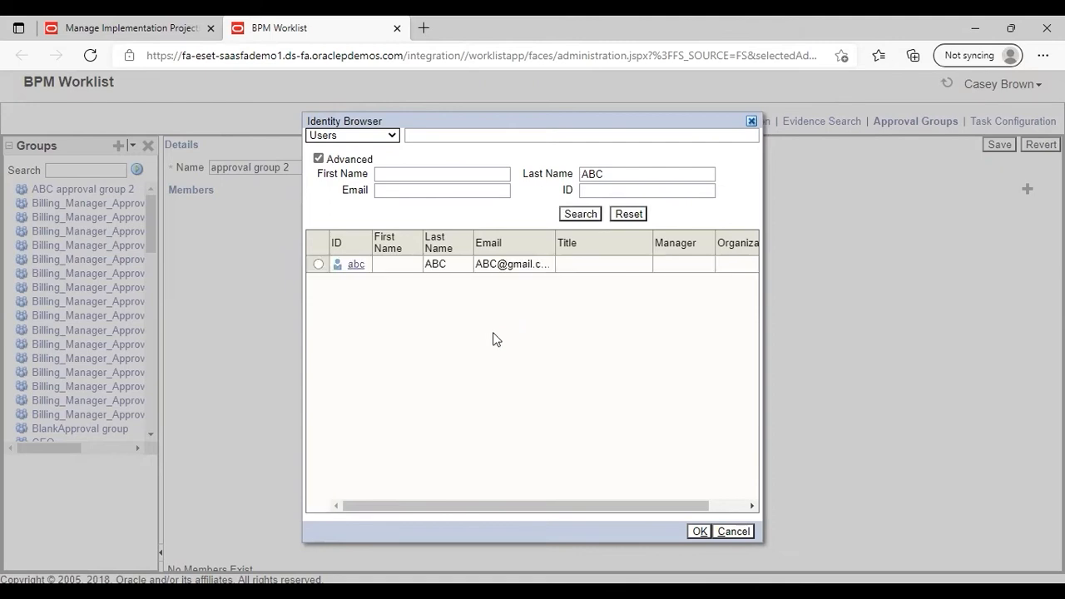
# - Add the user account found by last name to approval group 2 and save the group
pyautogui.click(317, 266)
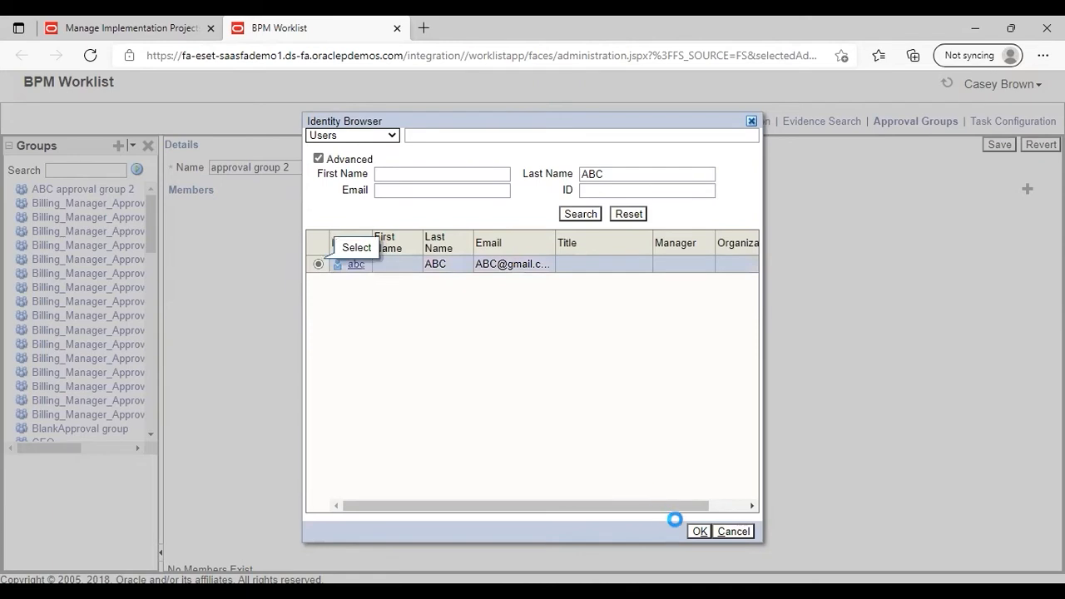
pyautogui.click(700, 532)
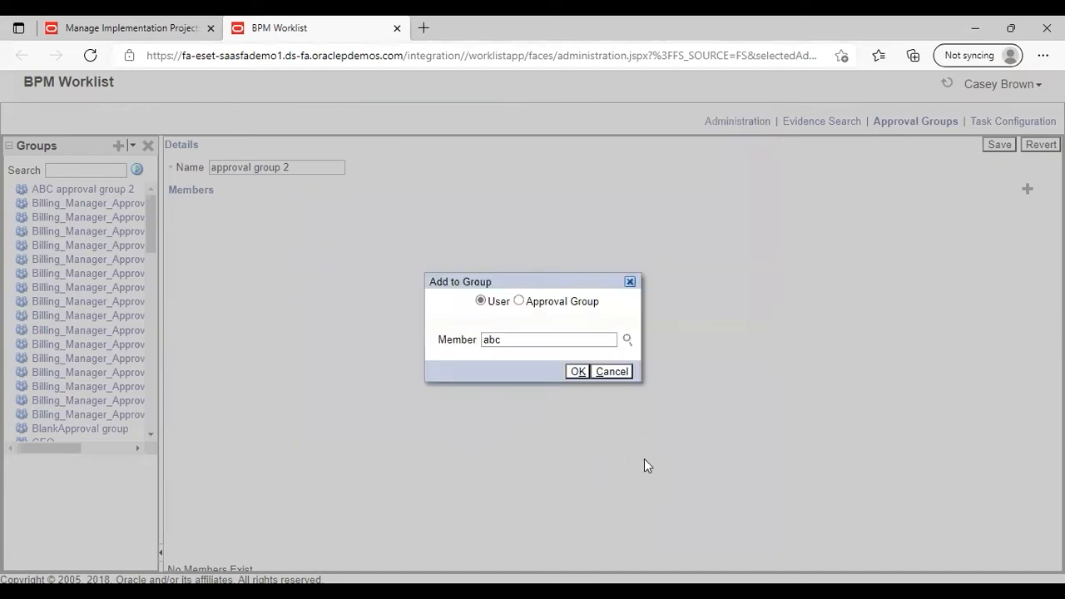
pyautogui.click(578, 371)
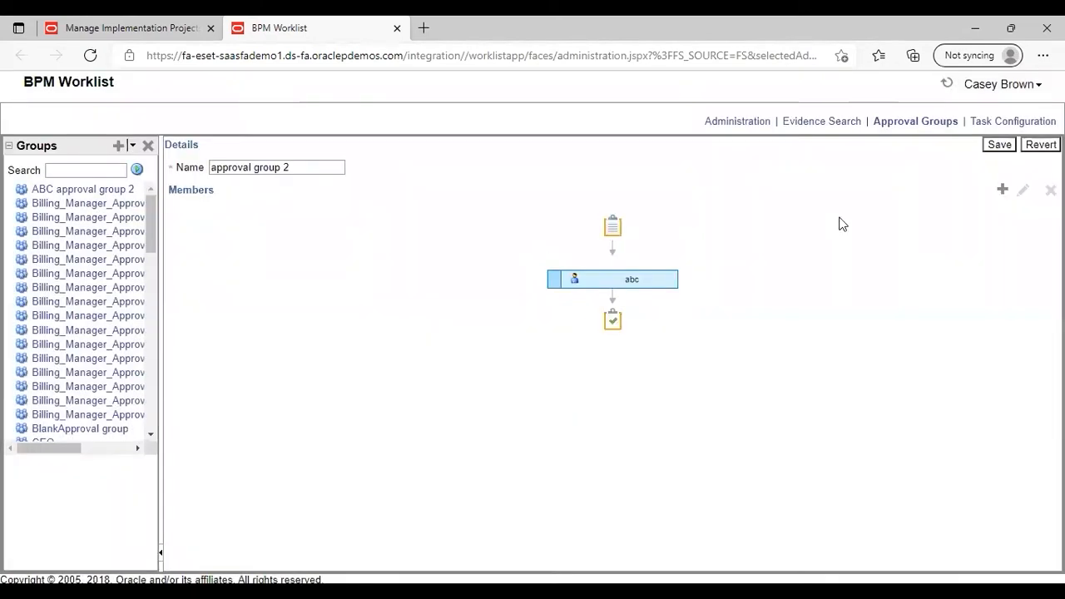
pyautogui.click(999, 145)
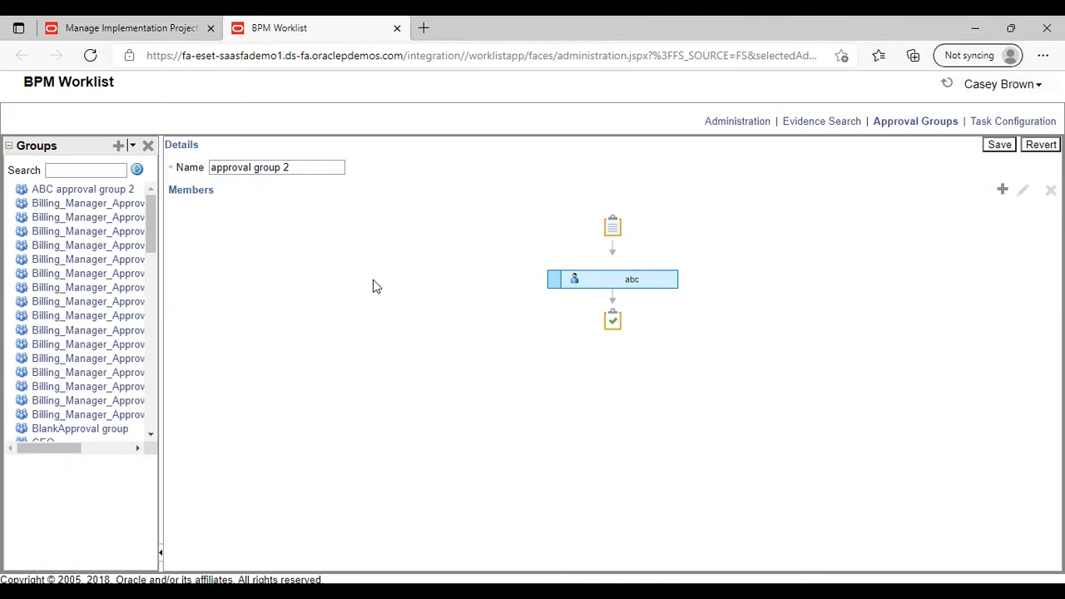
# - Go to Task Configuration and search the tasks to be configured for "*Fin"
pyautogui.click(992, 123)
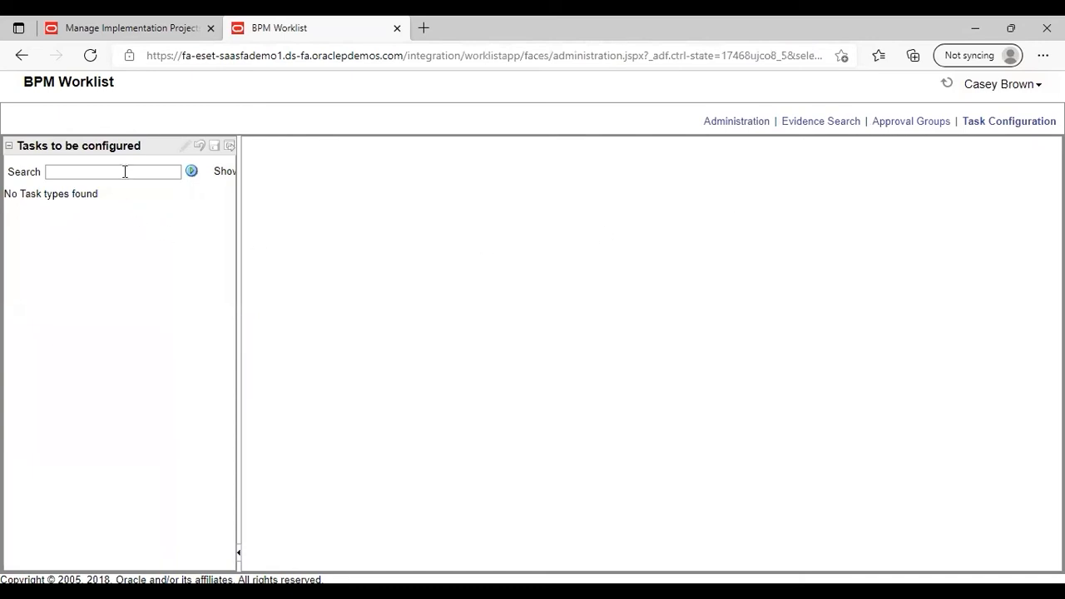
pyautogui.click(125, 172)
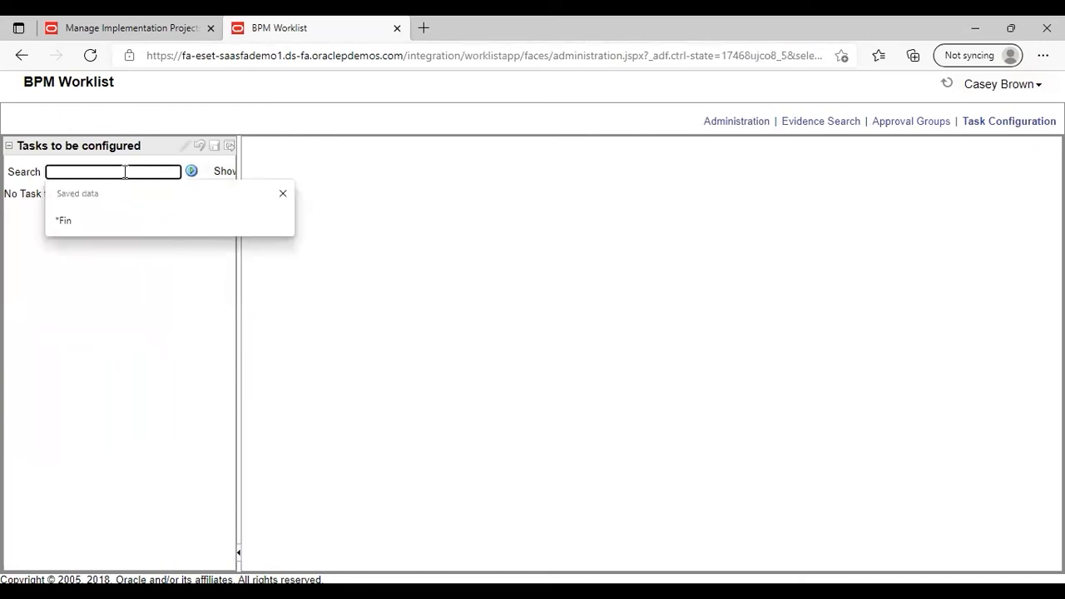
pyautogui.write('*Fin')
pyautogui.click(191, 173)
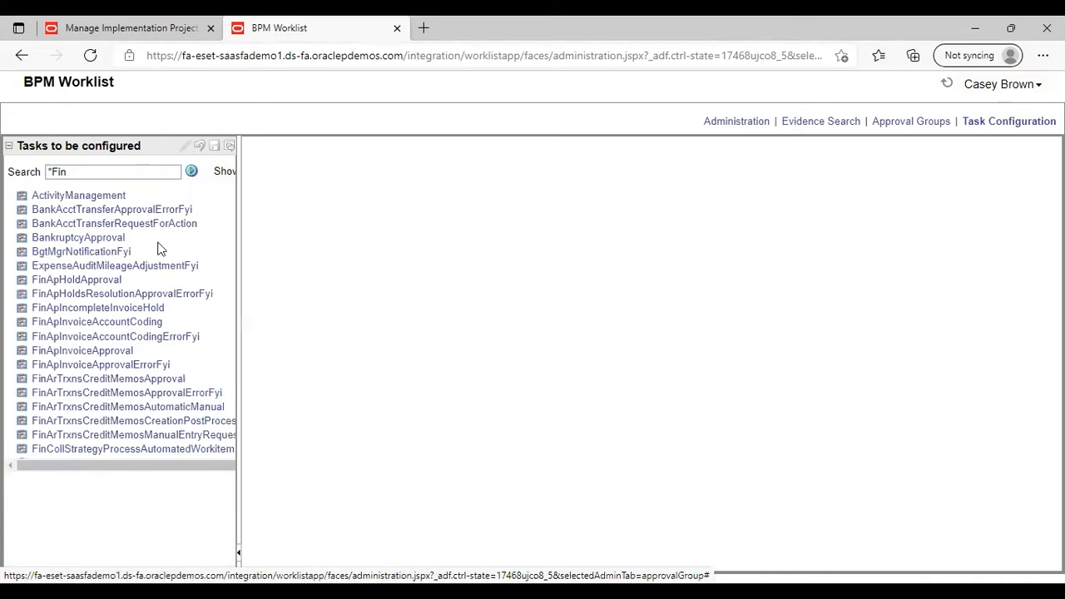
# - Open the FinApInvoiceApproval task for editing and show its assignees
pyautogui.click(22, 351)
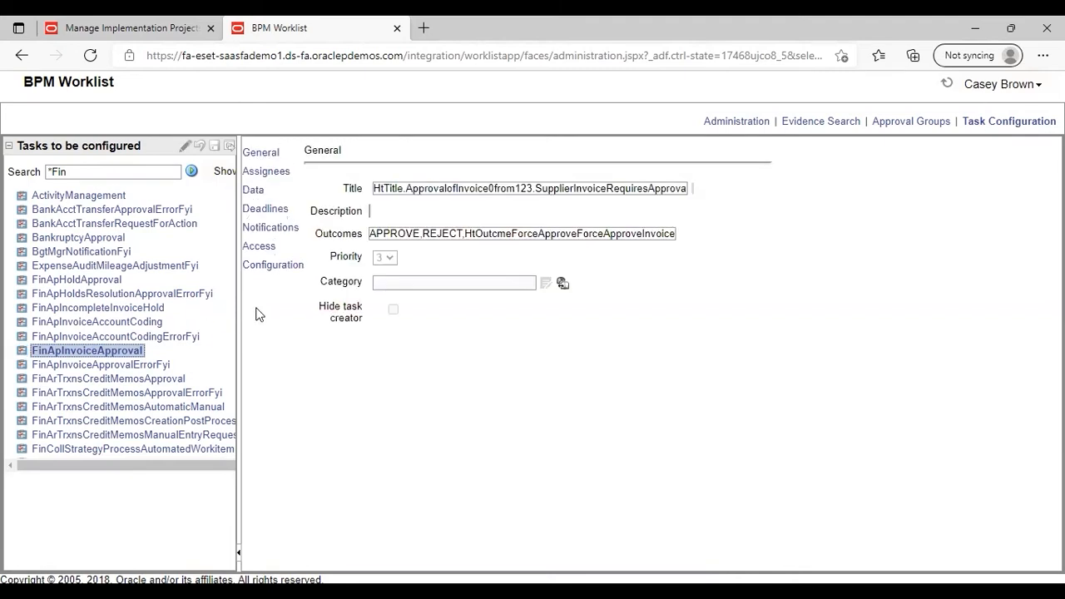
pyautogui.click(185, 147)
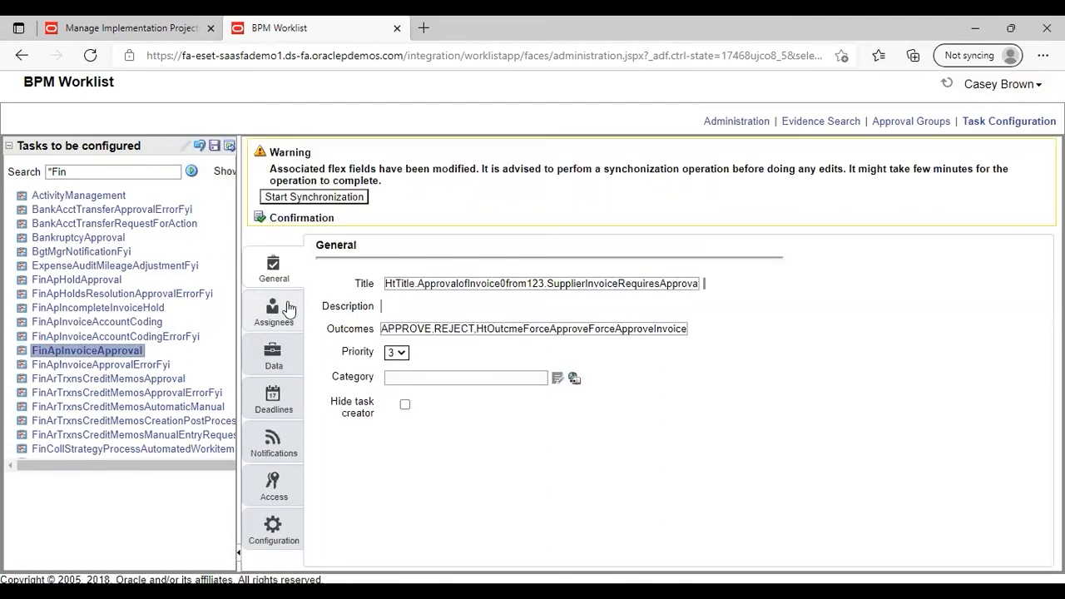
pyautogui.click(287, 309)
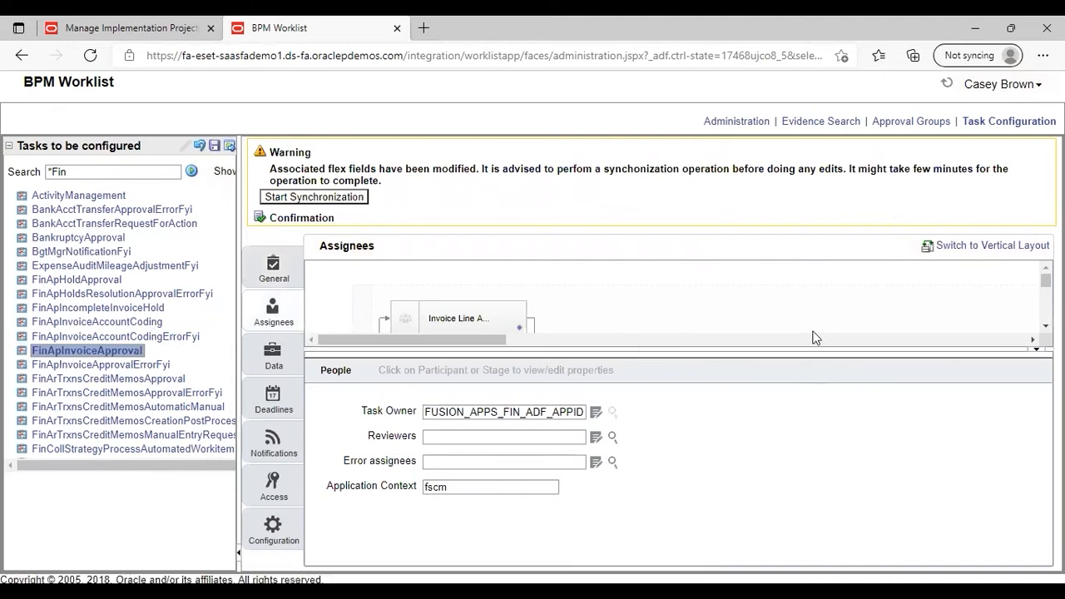
# - Examine the invoice line approver participants in the FinApInvoiceApproval assignees diagram
pyautogui.click(1045, 326)
pyautogui.click(1045, 326)
pyautogui.click(1044, 326)
pyautogui.click(1045, 326)
pyautogui.click(1044, 326)
pyautogui.click(1045, 326)
pyautogui.click(1044, 326)
pyautogui.click(1045, 326)
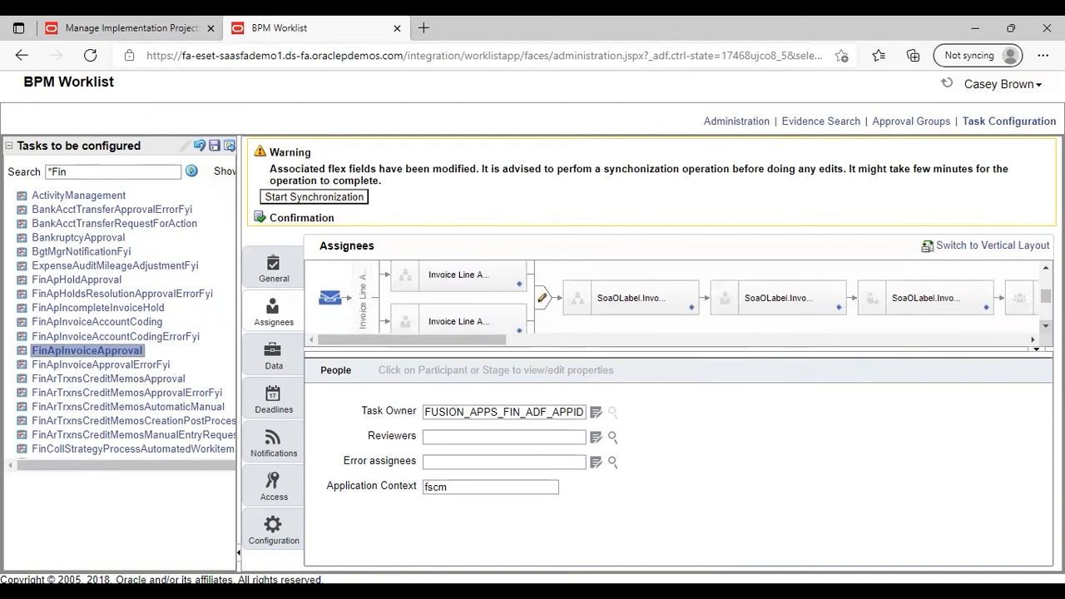
pyautogui.click(1045, 326)
pyautogui.click(1044, 326)
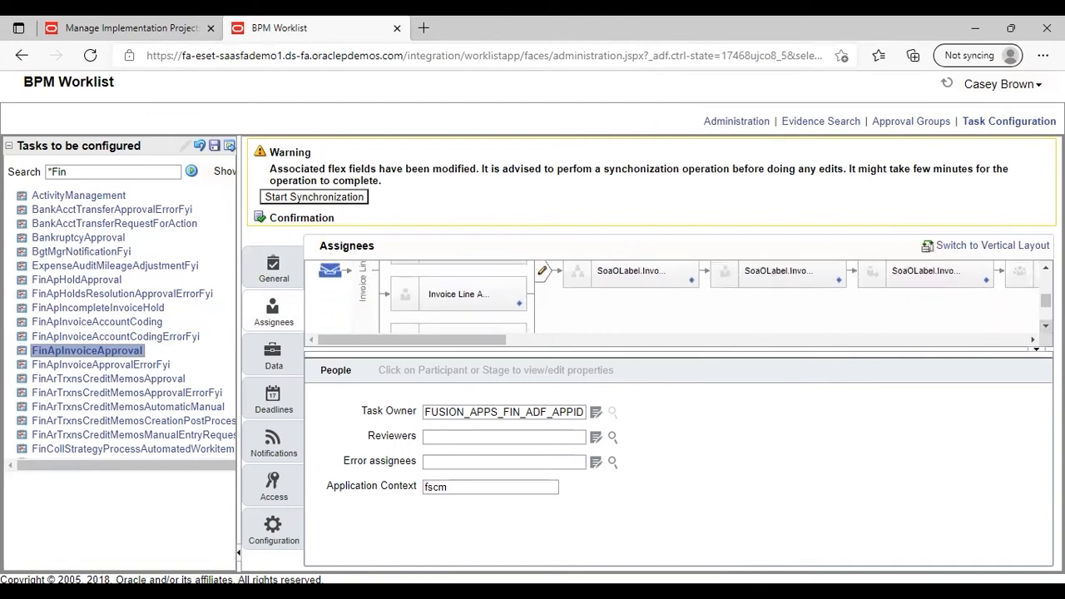
pyautogui.click(1032, 339)
pyautogui.click(1032, 340)
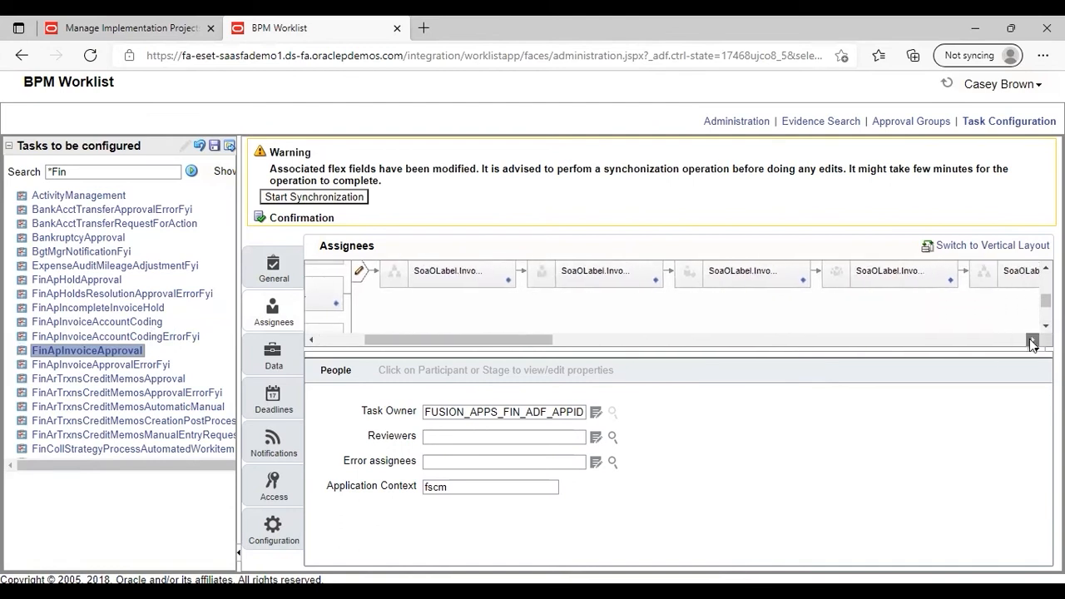
pyautogui.click(1045, 268)
pyautogui.click(1044, 268)
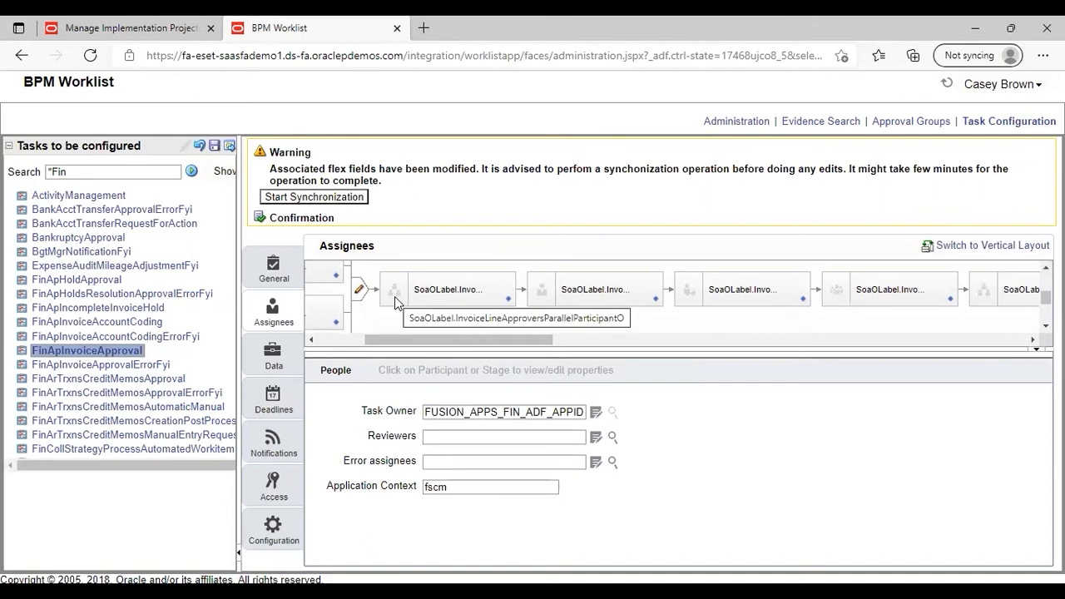
# - Go to the rule of the Invoice Request participant in the invoice document stage of the assignees diagram
pyautogui.click(1032, 340)
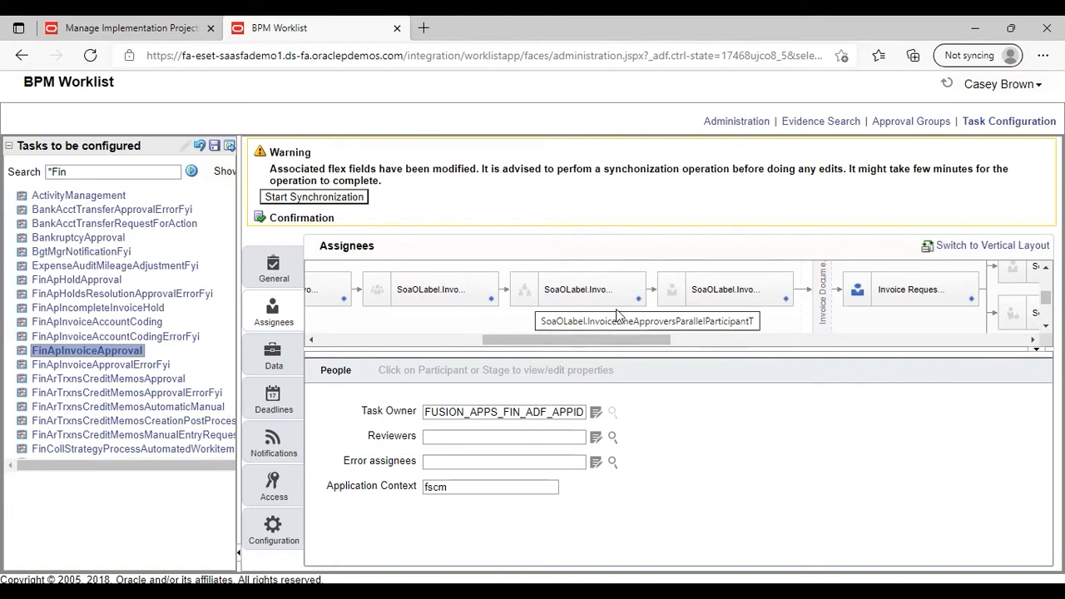
pyautogui.click(1033, 340)
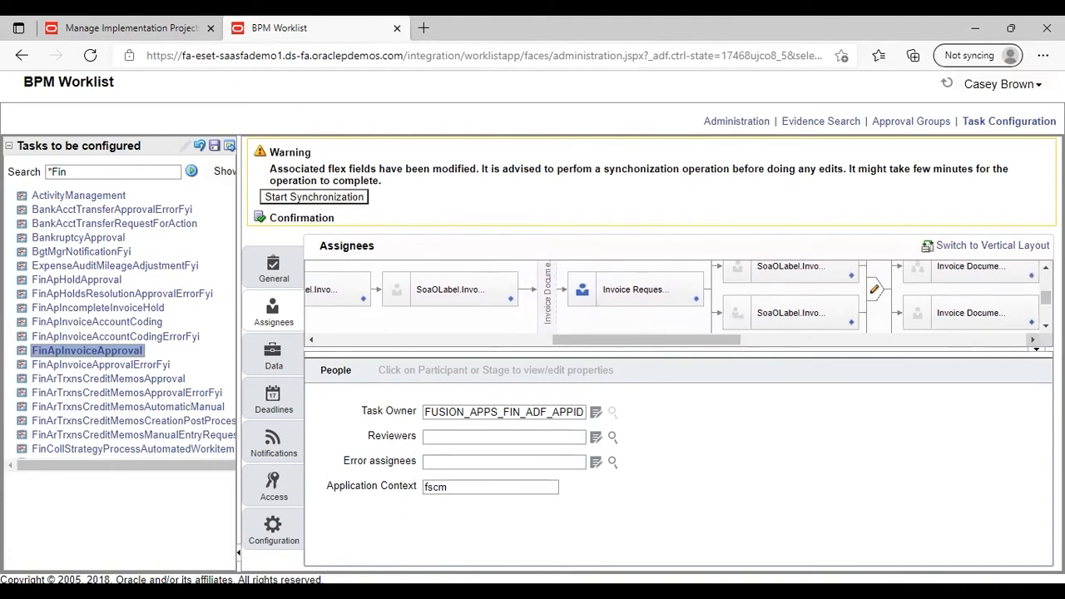
pyautogui.click(697, 301)
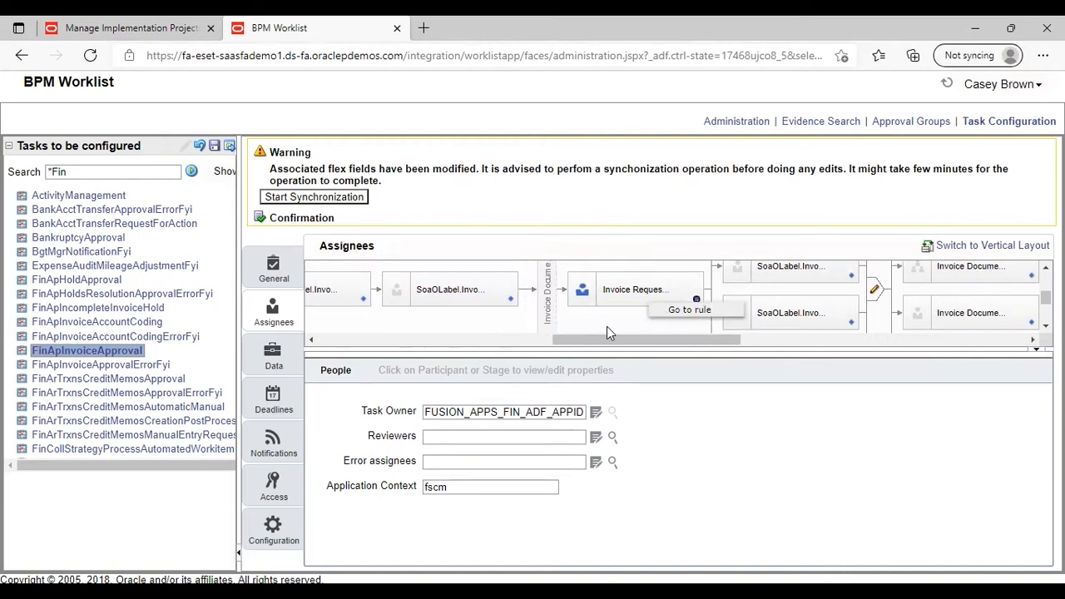
pyautogui.click(687, 310)
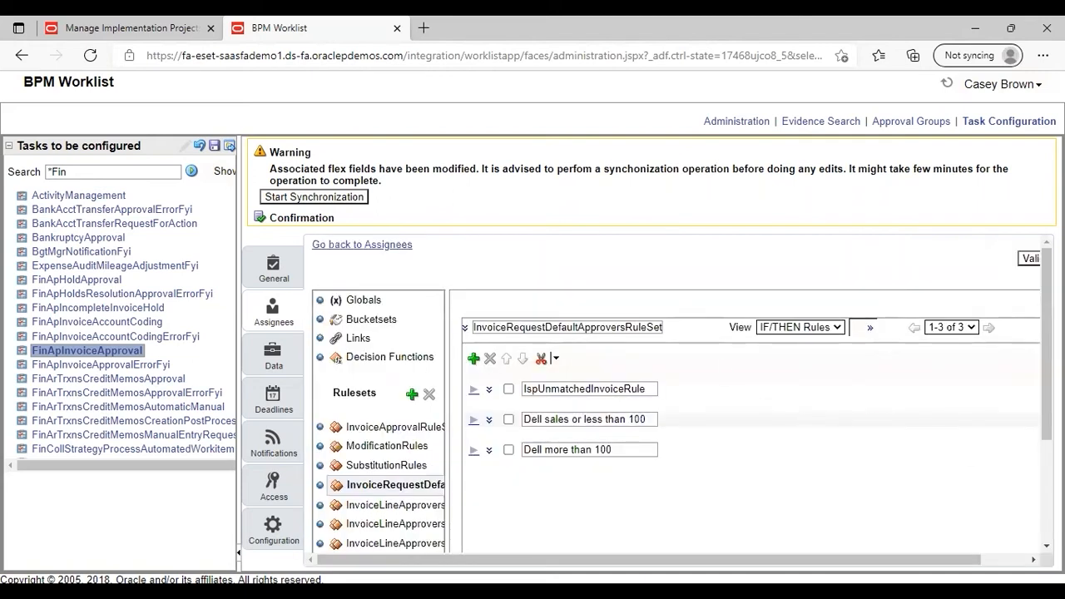
# - Review the conditions, actions and advanced settings of IspUnmatchedInvoiceRule, including its Active setting, and collapse the rule
pyautogui.click(1046, 546)
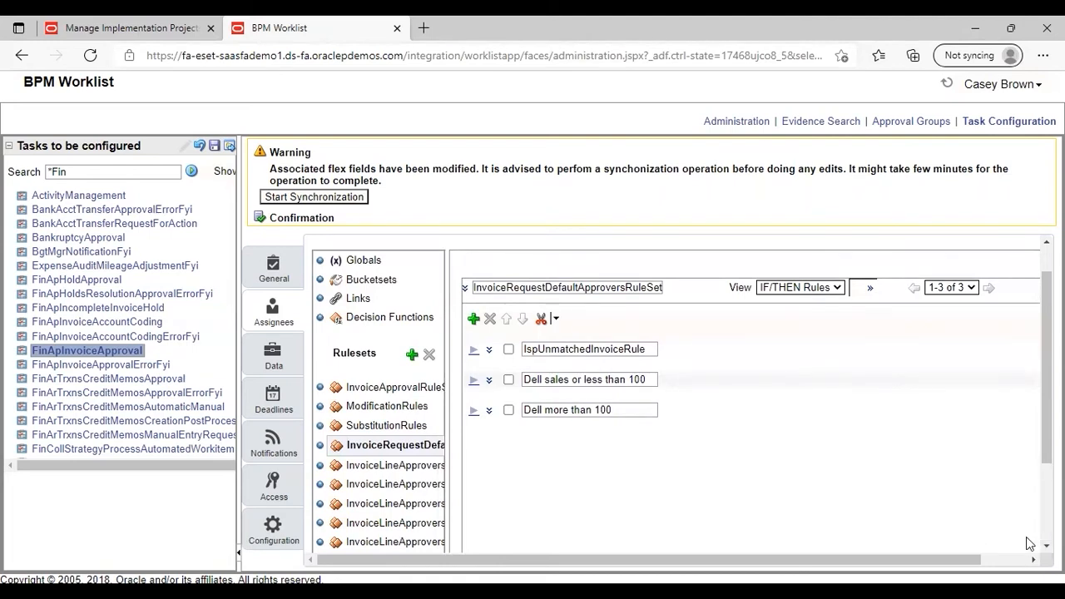
pyautogui.scroll(-1, 682, 394)
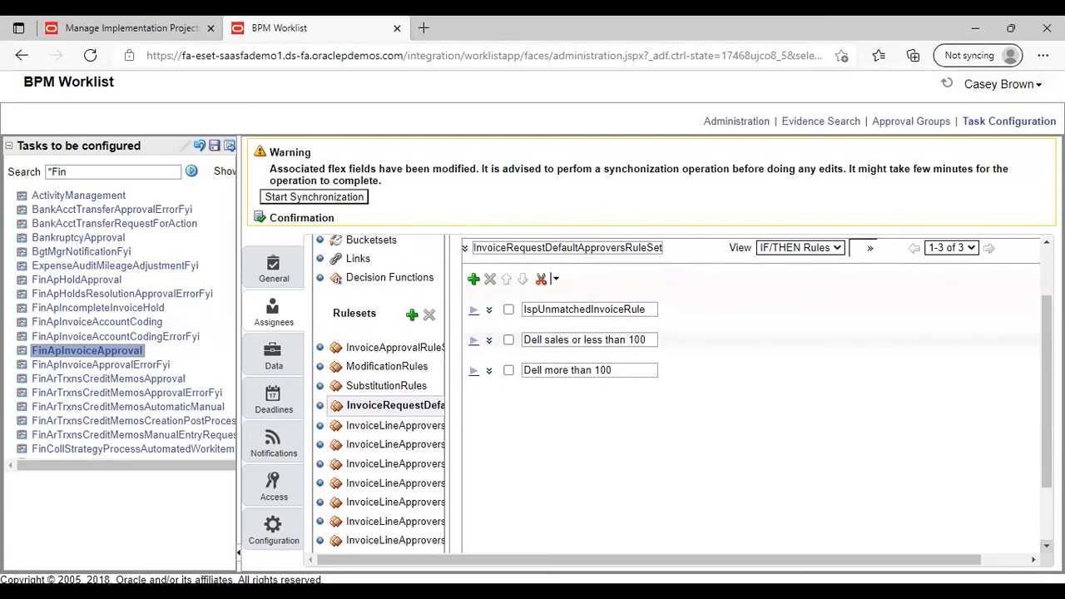
pyautogui.click(471, 311)
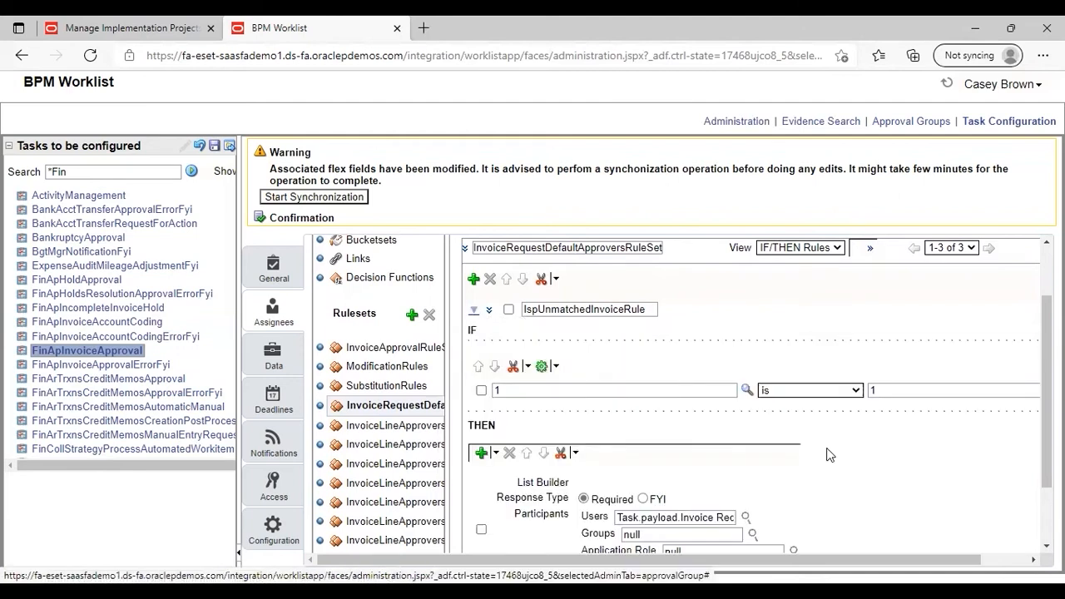
pyautogui.click(490, 313)
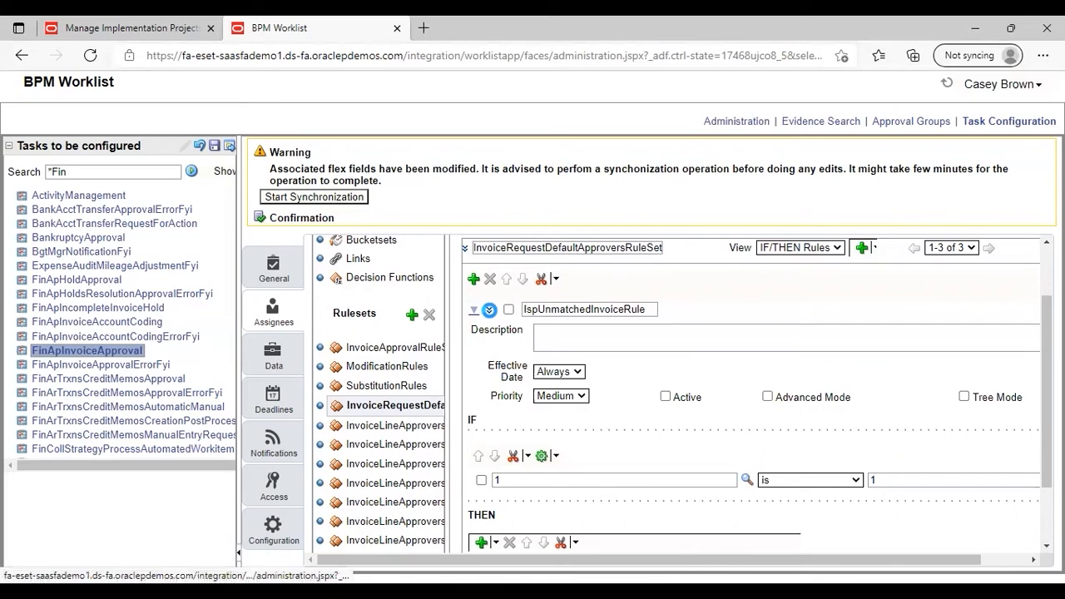
pyautogui.click(472, 311)
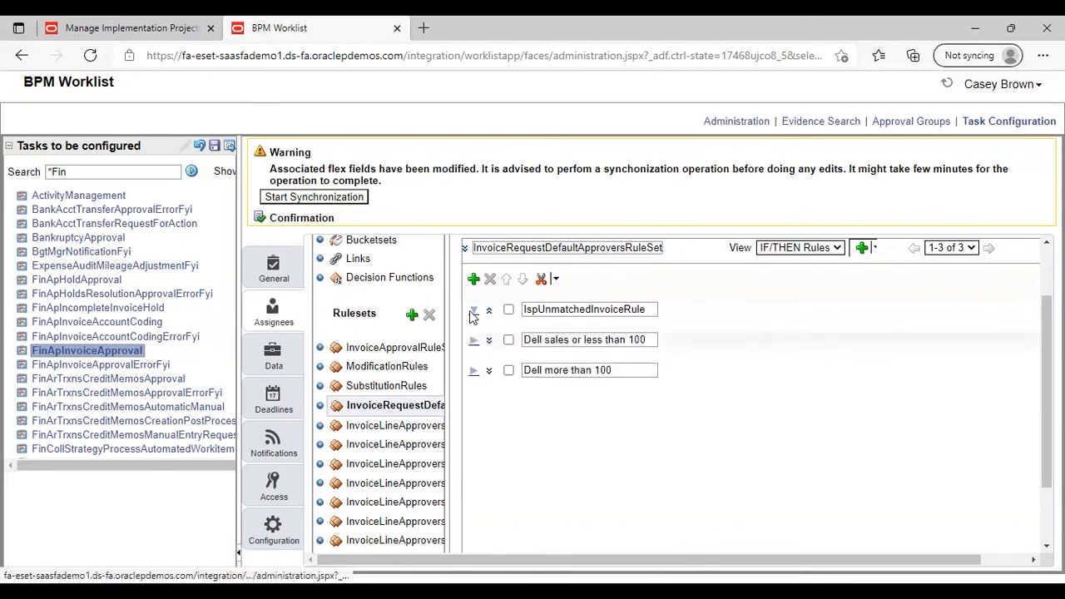
# - Deactivate the rule "Dell sales or less than 100" in InvoiceRequestDefaultApproversRuleSet and collapse it
pyautogui.click(473, 341)
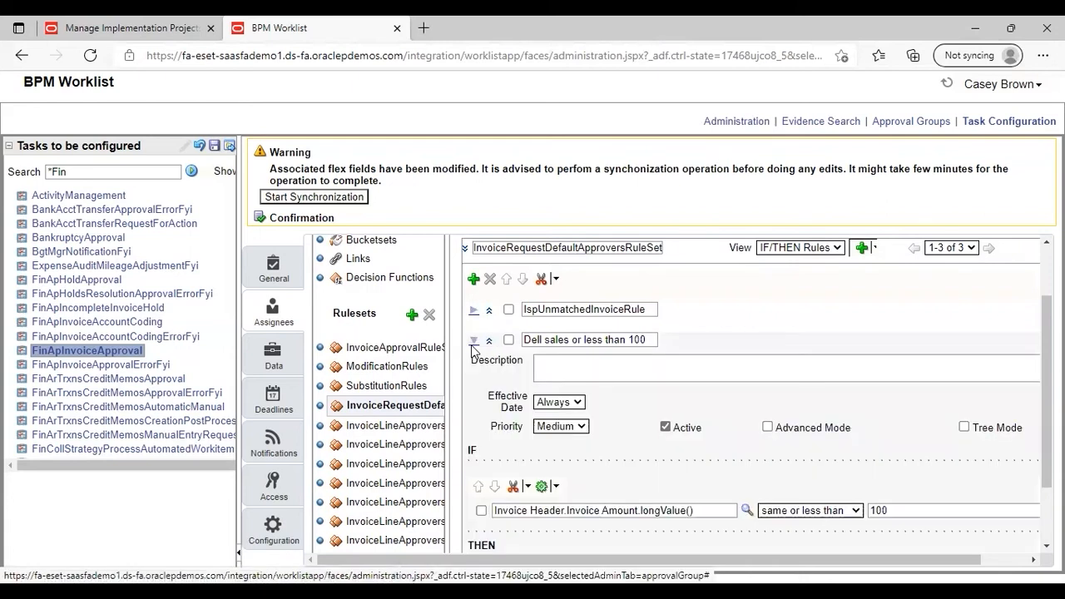
pyautogui.click(665, 426)
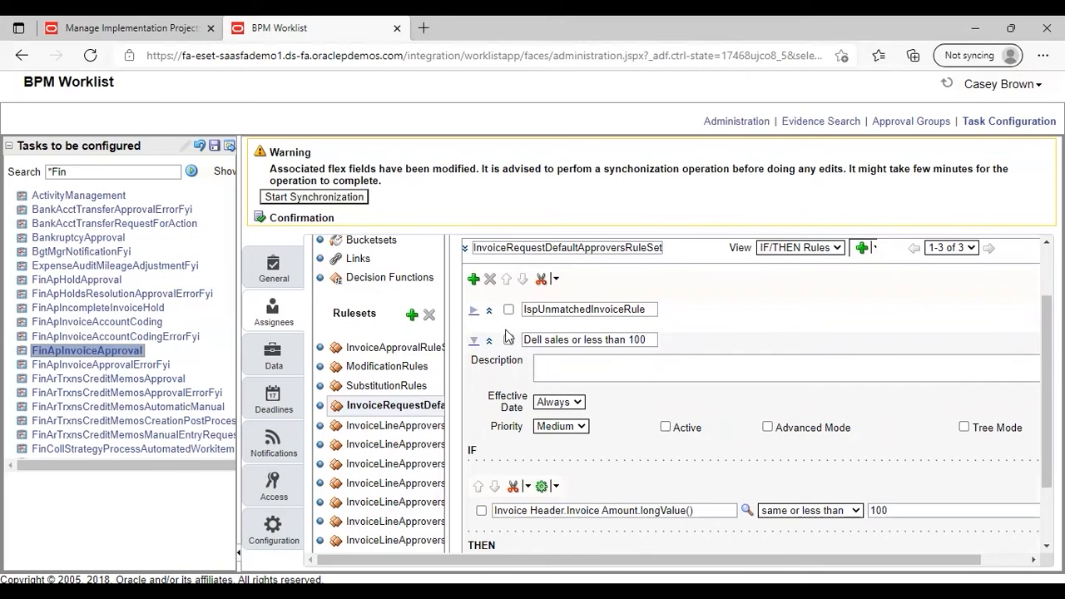
pyautogui.click(475, 341)
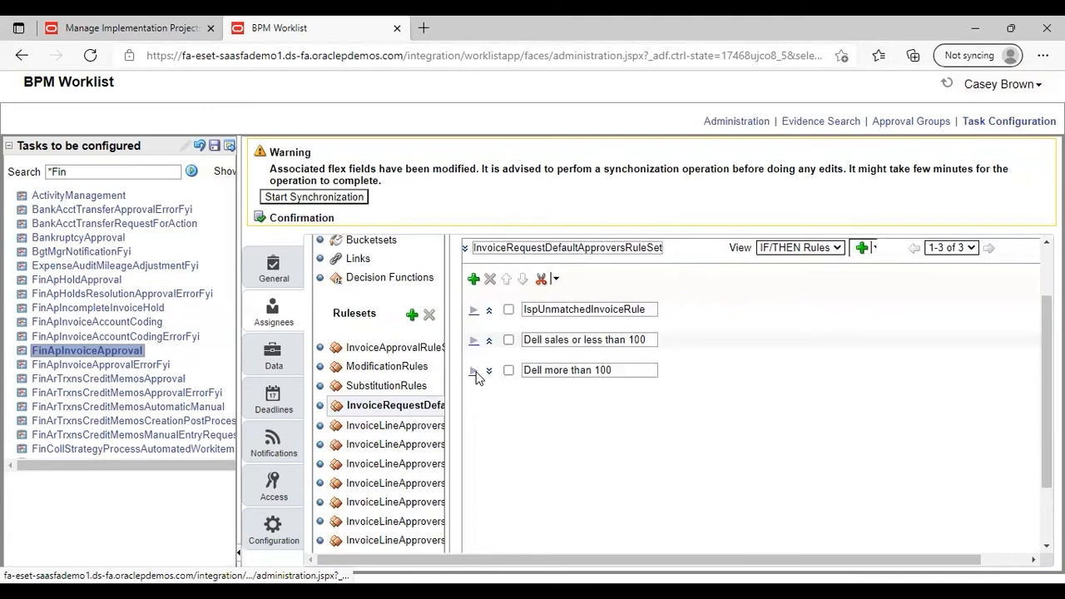
# - Deactivate the rule "Dell more than 100" in InvoiceRequestDefaultApproversRuleSet and collapse it
pyautogui.click(474, 371)
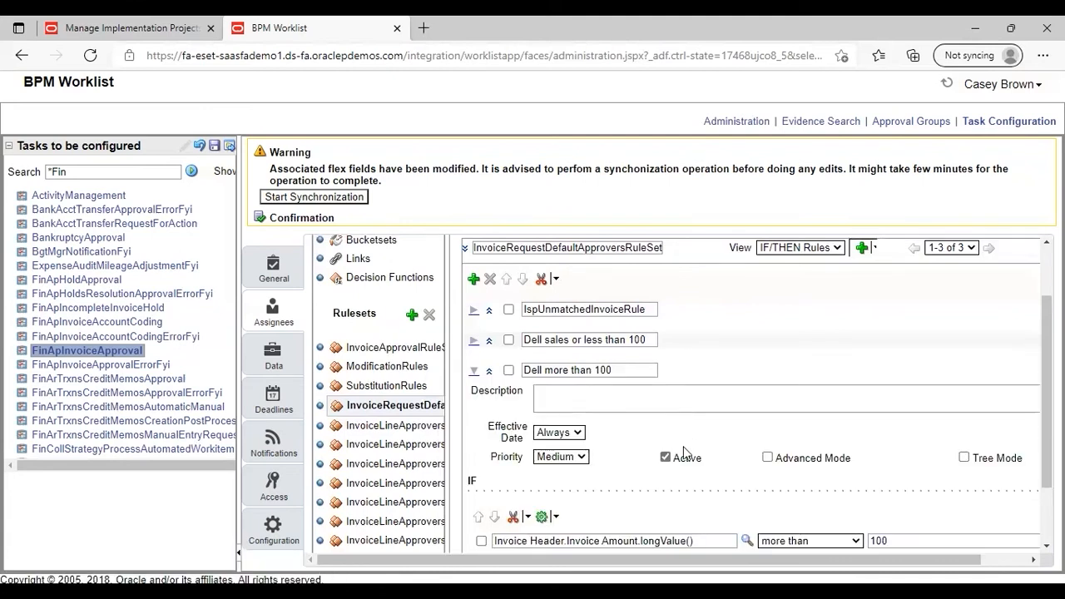
pyautogui.click(665, 458)
pyautogui.click(474, 371)
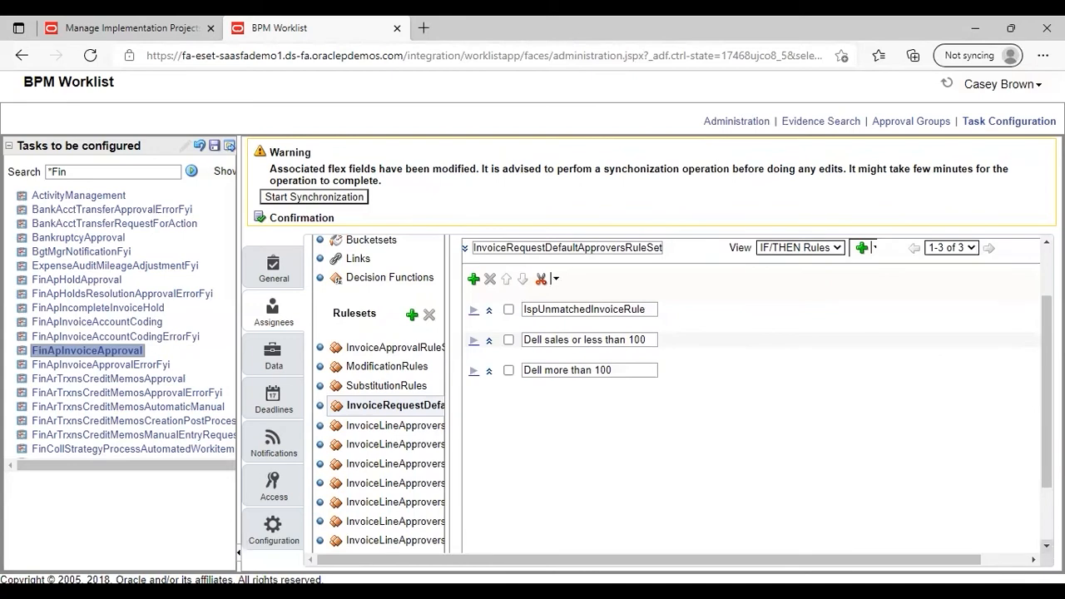
pyautogui.click(1047, 547)
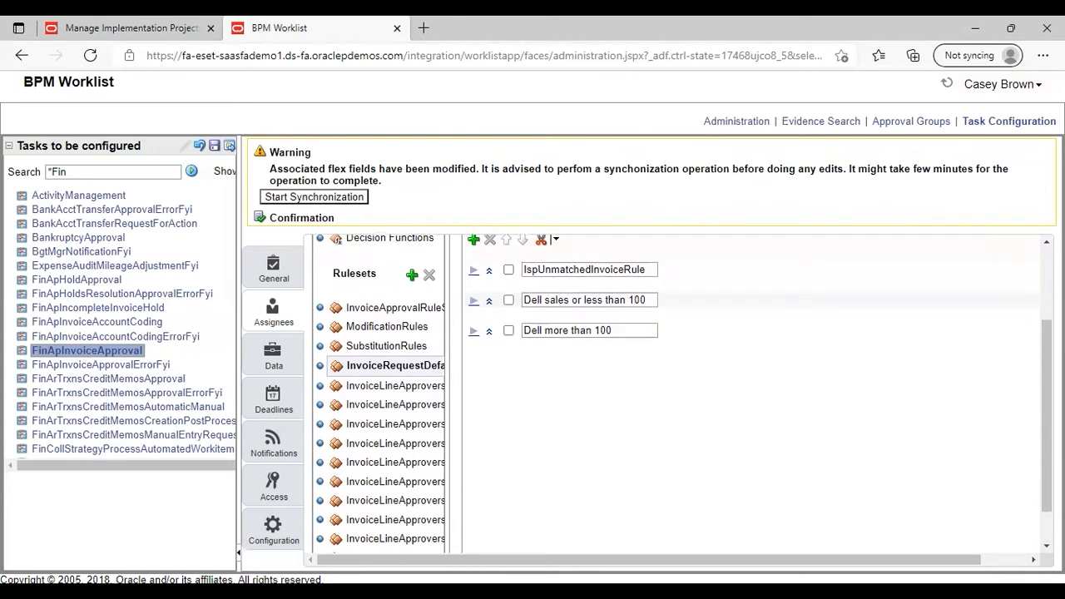
pyautogui.scroll(2, 682, 395)
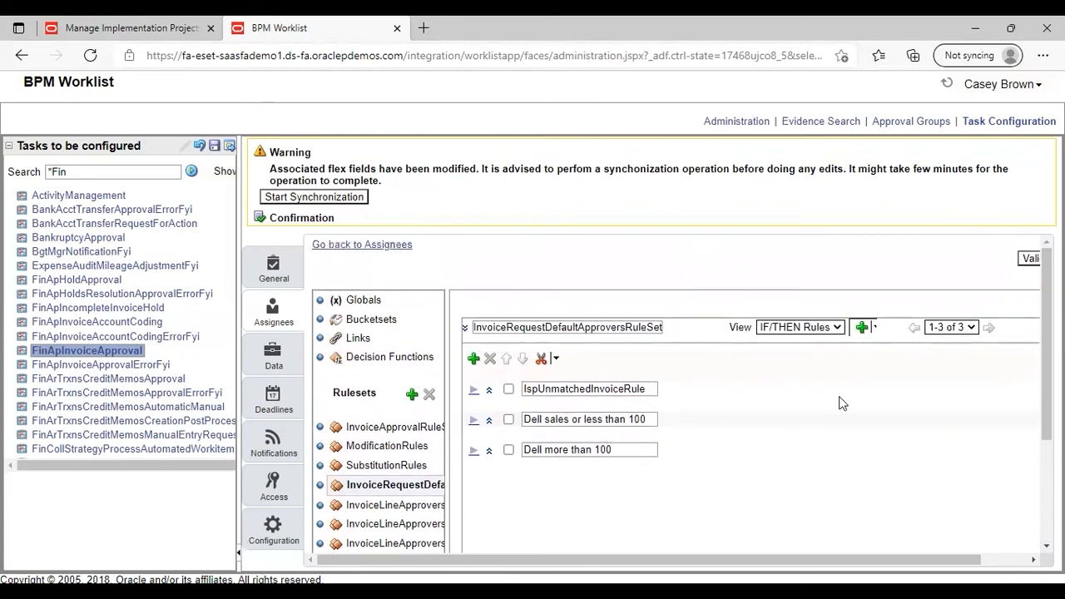
# - Add a new rule to InvoiceRequestDefaultApproversRuleSet and name it "sales or less than 100"
pyautogui.click(1047, 546)
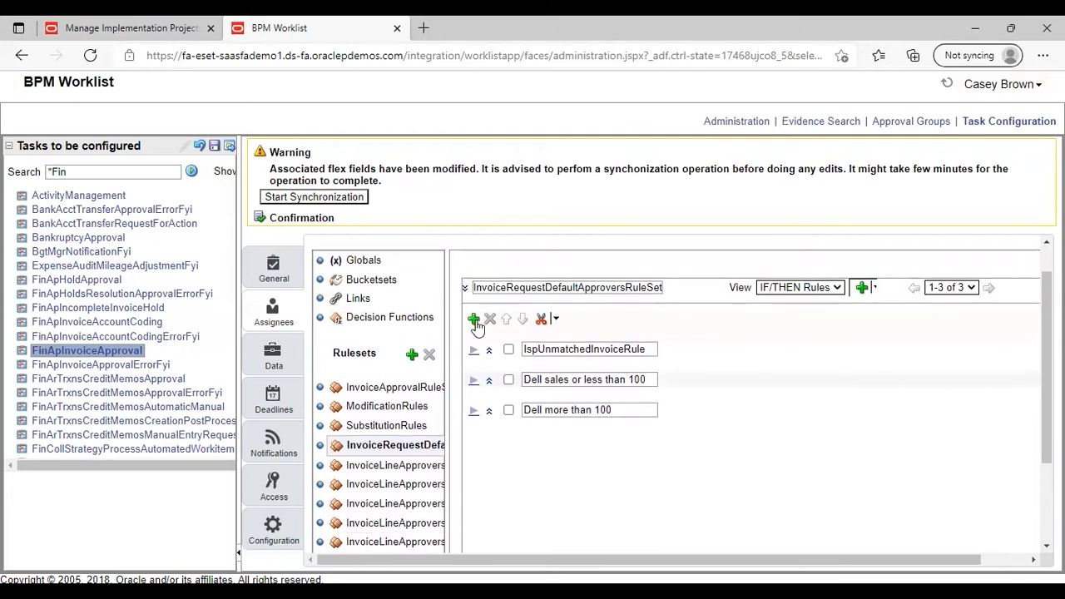
pyautogui.click(474, 319)
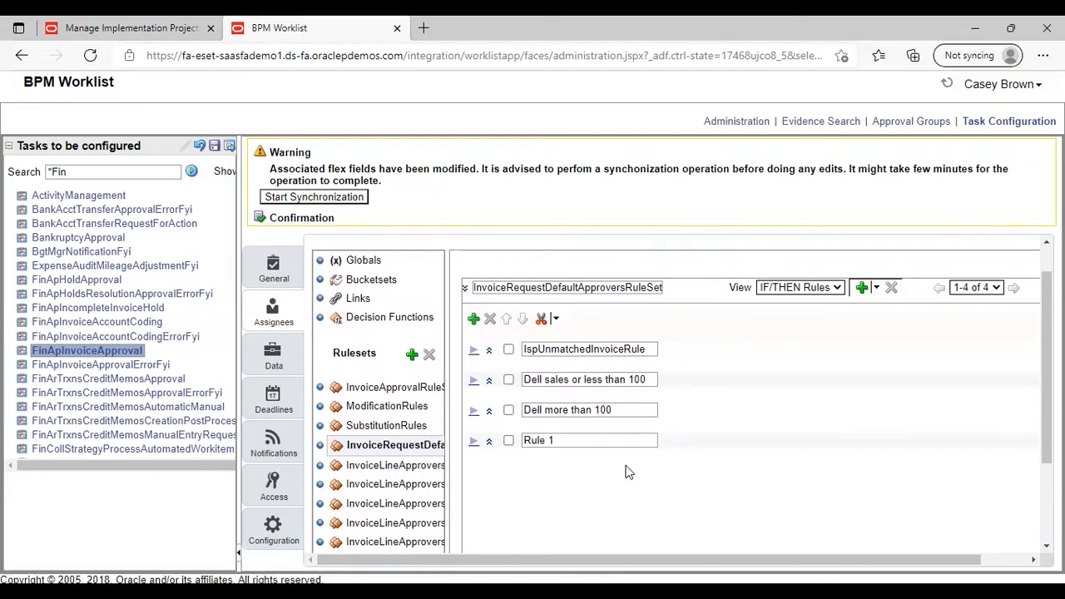
pyautogui.click(594, 440)
pyautogui.press('BackSpace')
pyautogui.press('BackSpace')
pyautogui.press('BackSpace')
pyautogui.press('BackSpace')
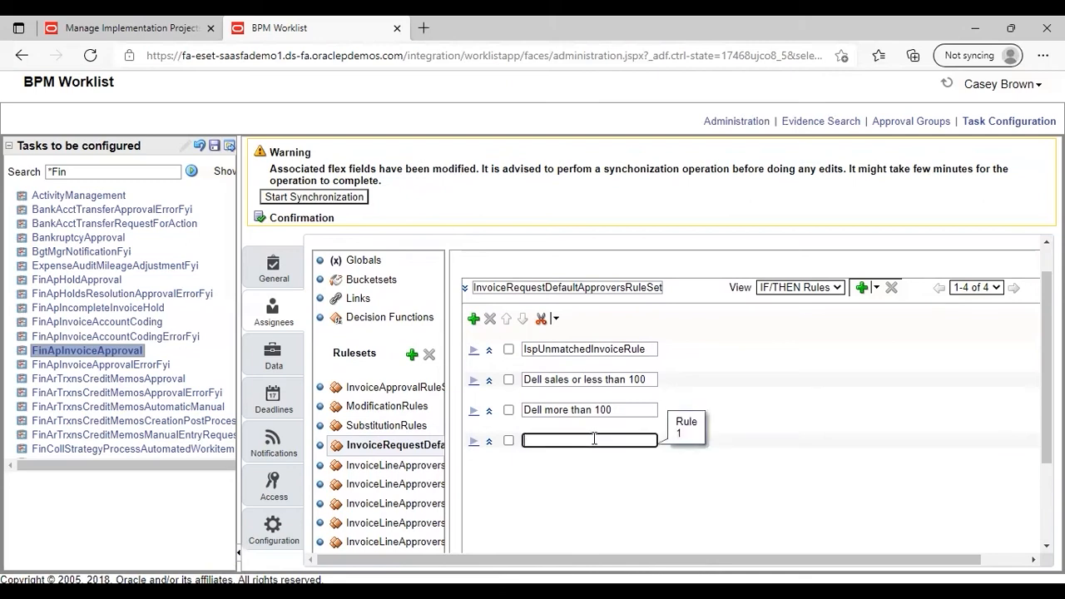
pyautogui.write('sales or less than 100')
# - Expand the rule "sales or less than 100" and set its IF condition's first operand to Invoice Header.Invoice Amount.longValue()
pyautogui.click(472, 441)
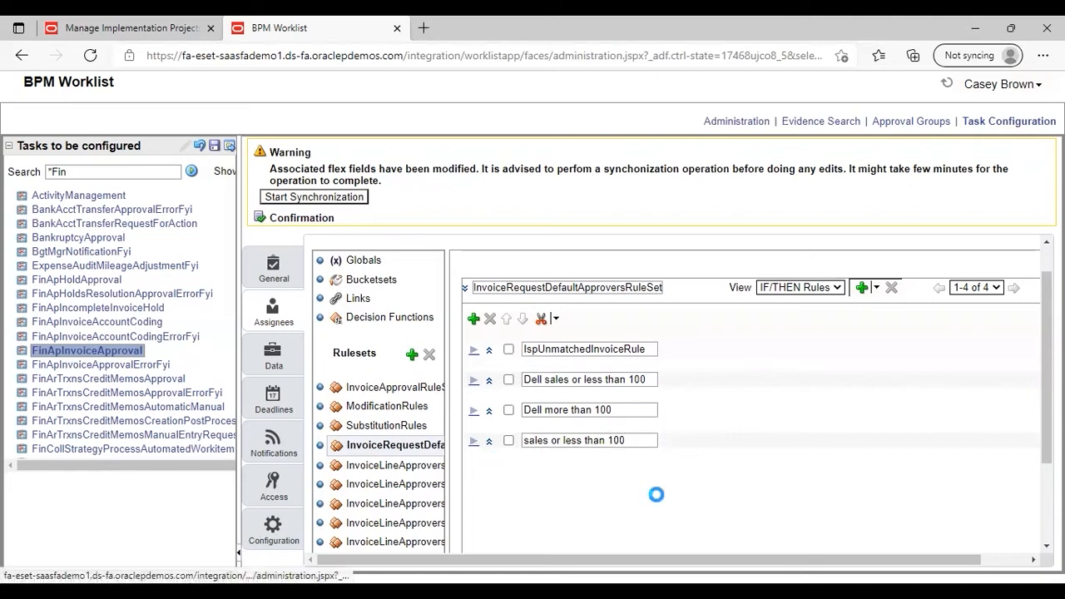
pyautogui.click(1046, 547)
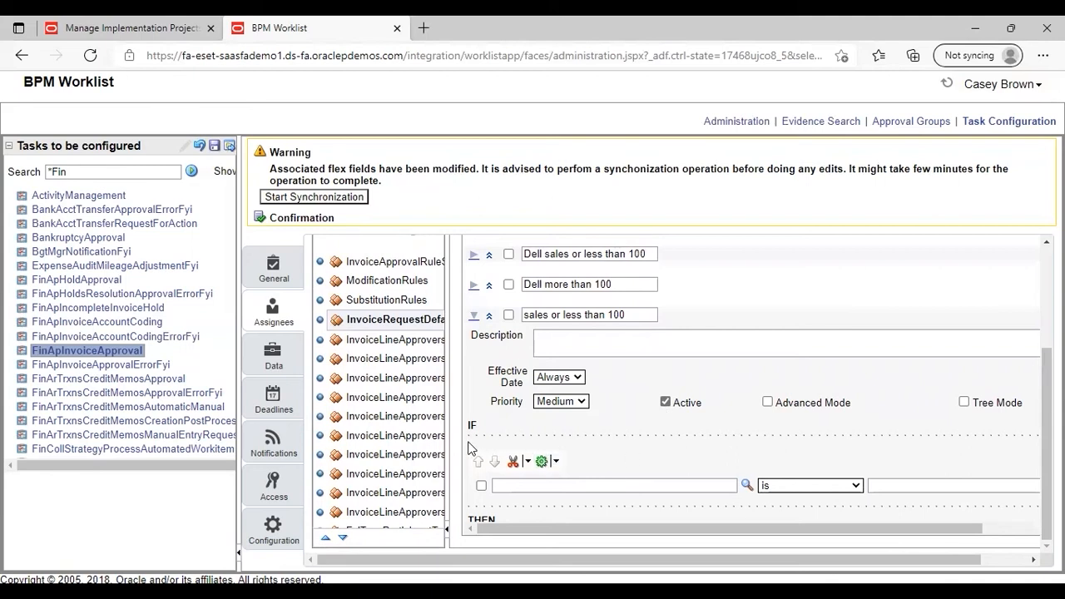
pyautogui.click(744, 488)
pyautogui.write('invoice')
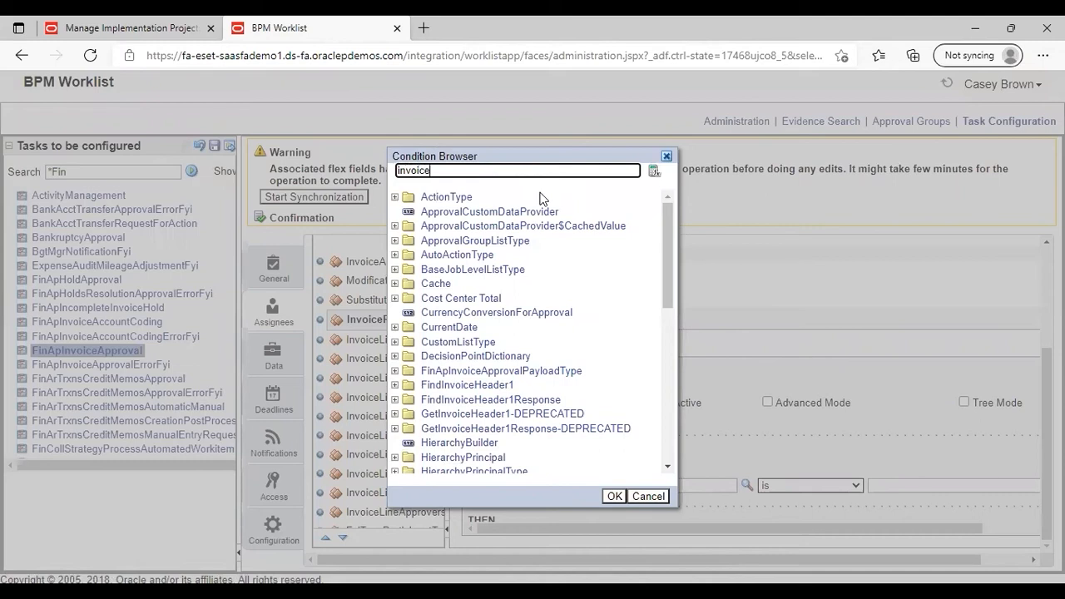
pyautogui.write(' amount')
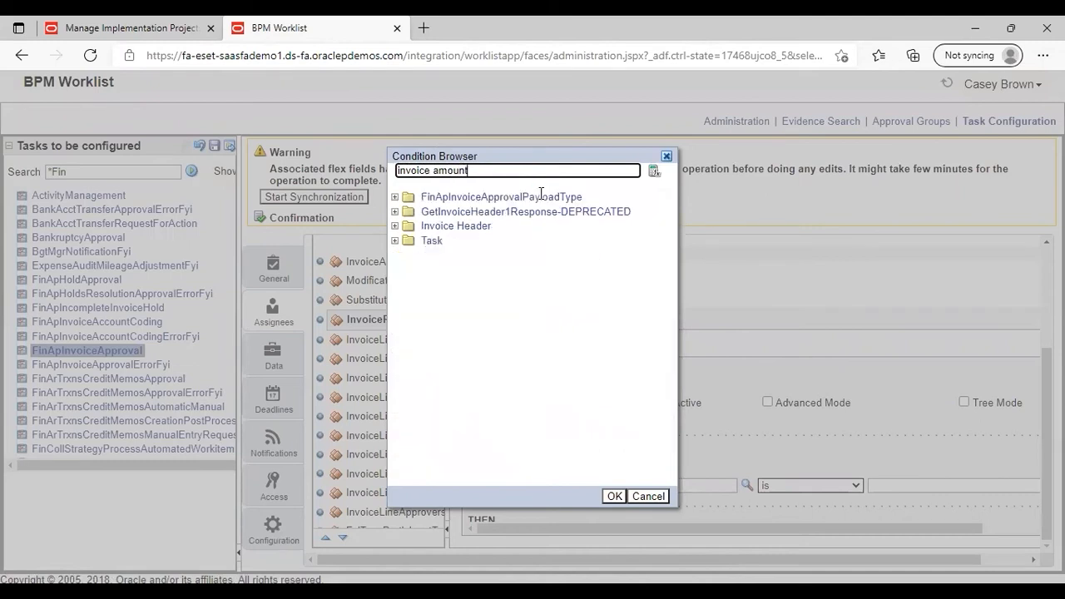
pyautogui.click(395, 227)
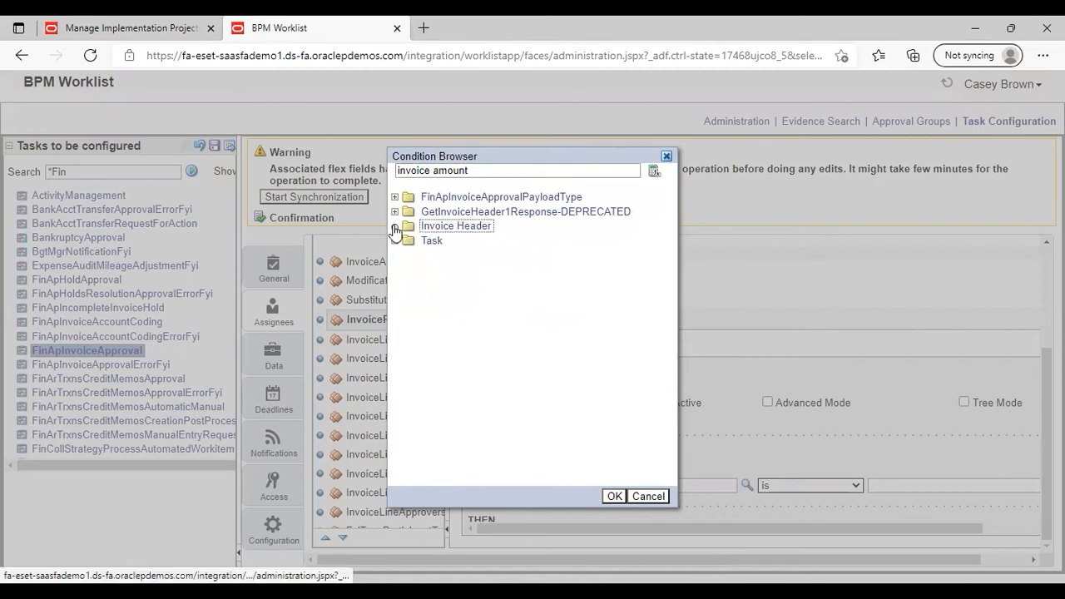
pyautogui.click(407, 241)
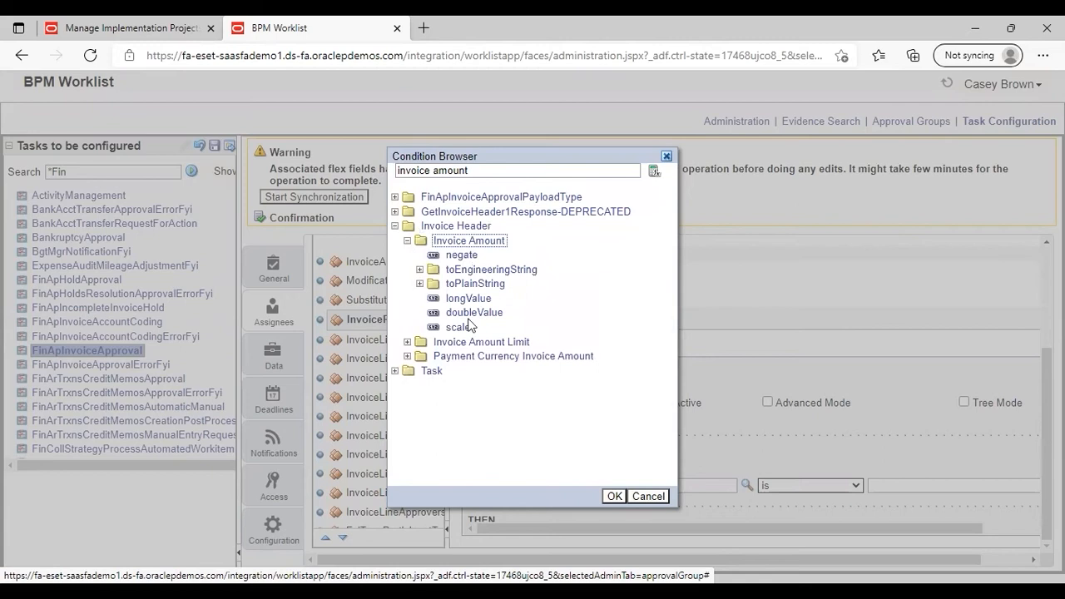
pyautogui.click(482, 298)
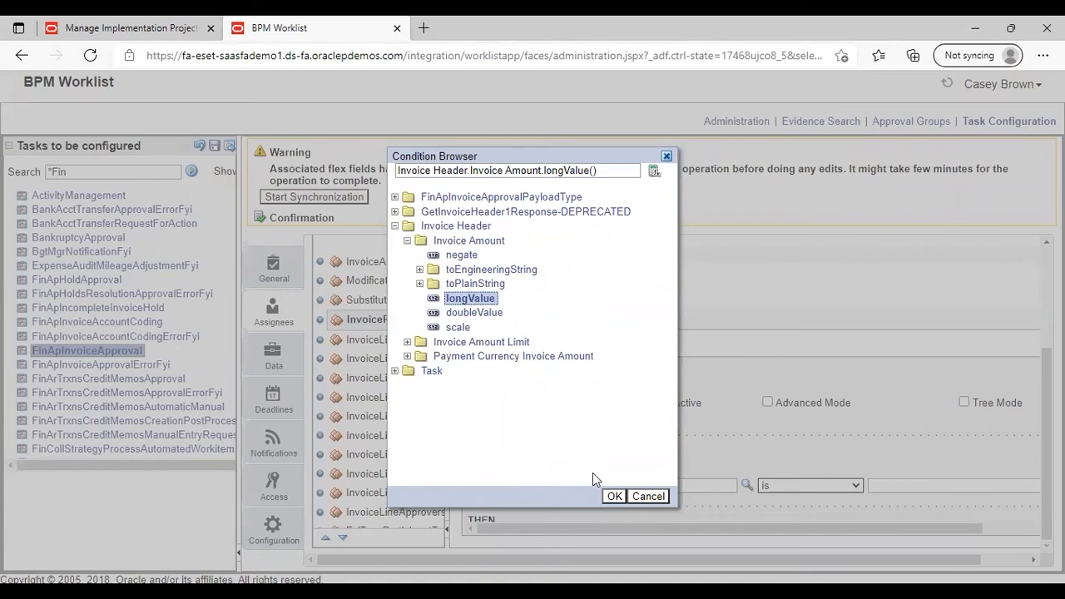
pyautogui.click(616, 495)
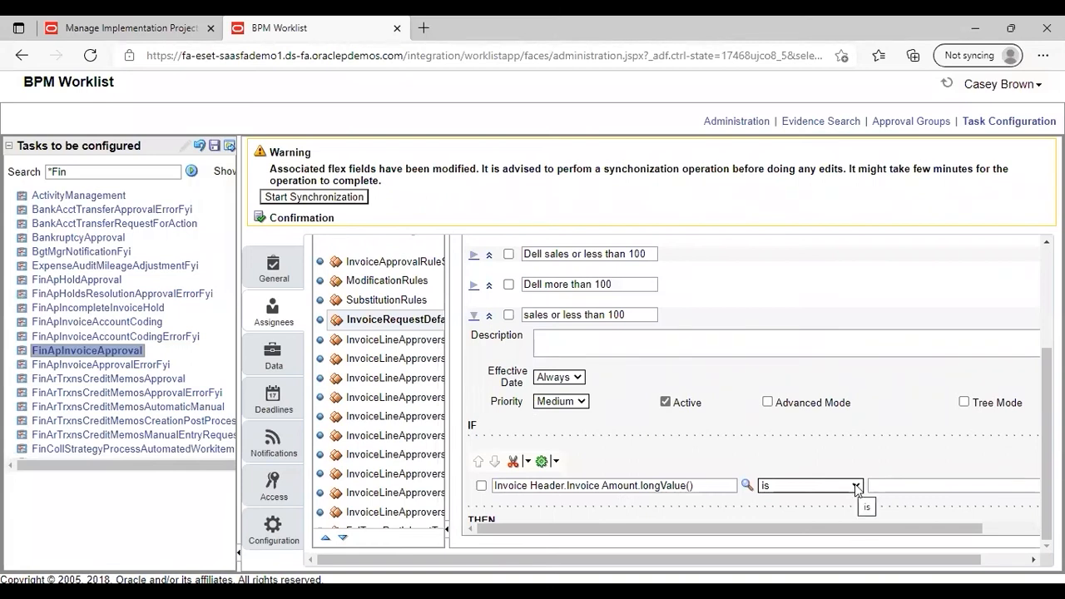
# - Complete the invoice amount condition with the operator "same or less than" and the constant value 100
pyautogui.click(856, 486)
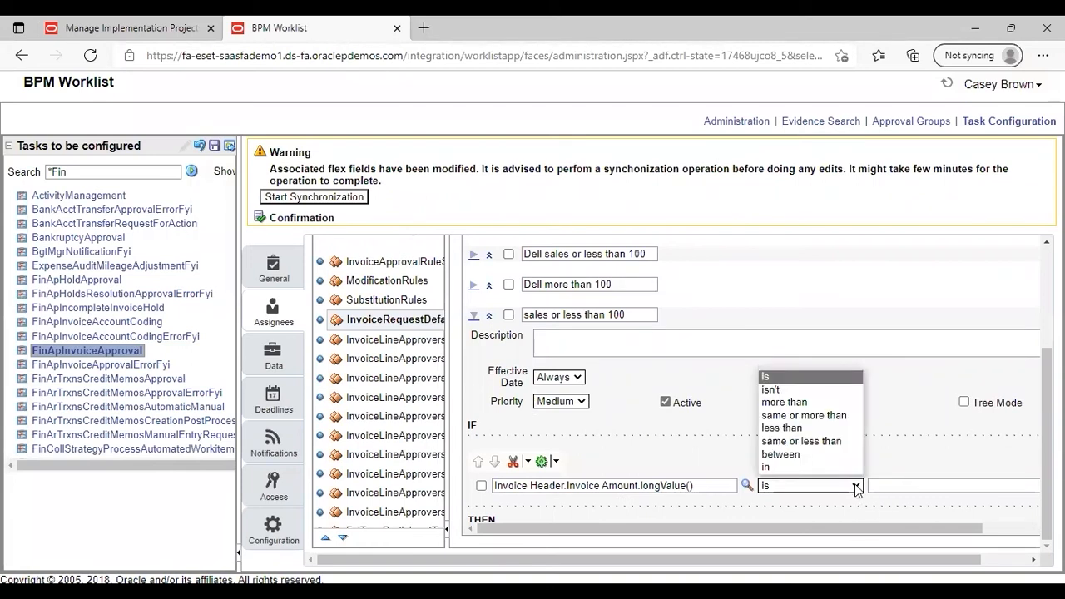
pyautogui.click(820, 428)
pyautogui.click(820, 439)
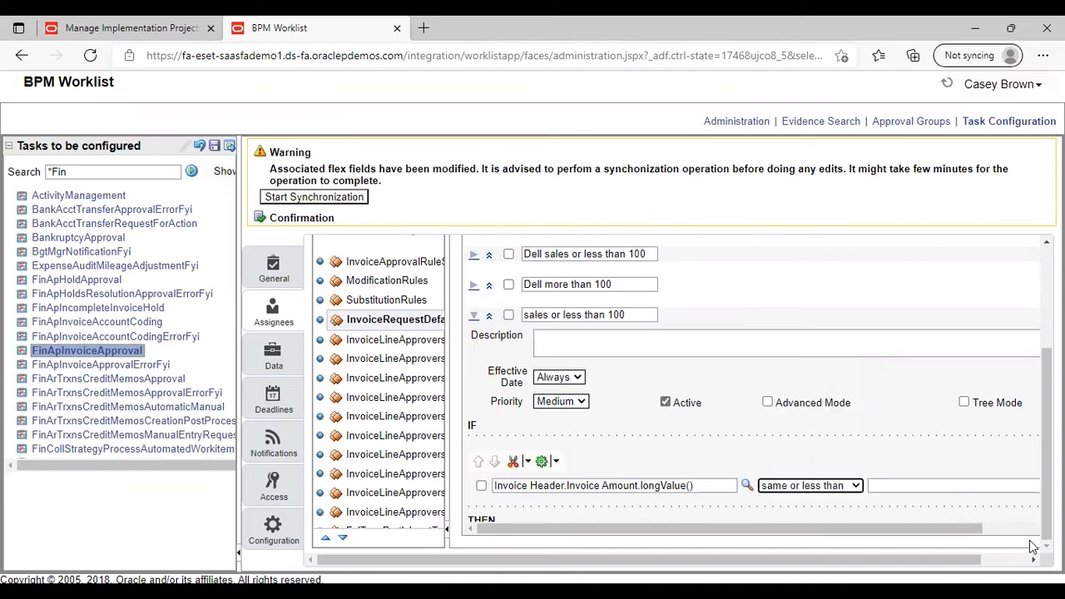
pyautogui.click(1032, 559)
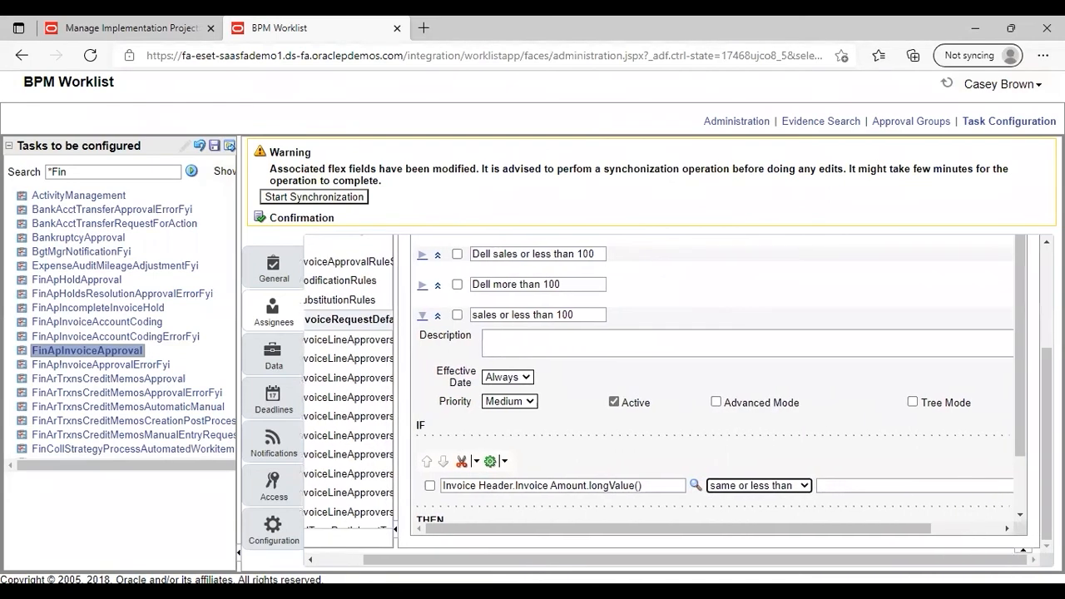
pyautogui.click(1008, 529)
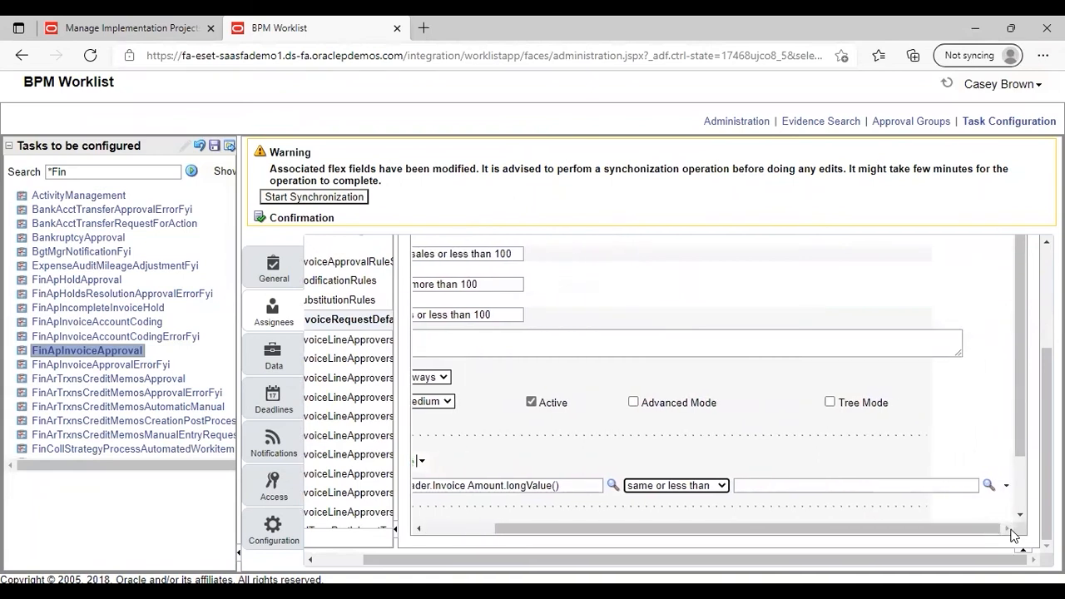
pyautogui.click(991, 487)
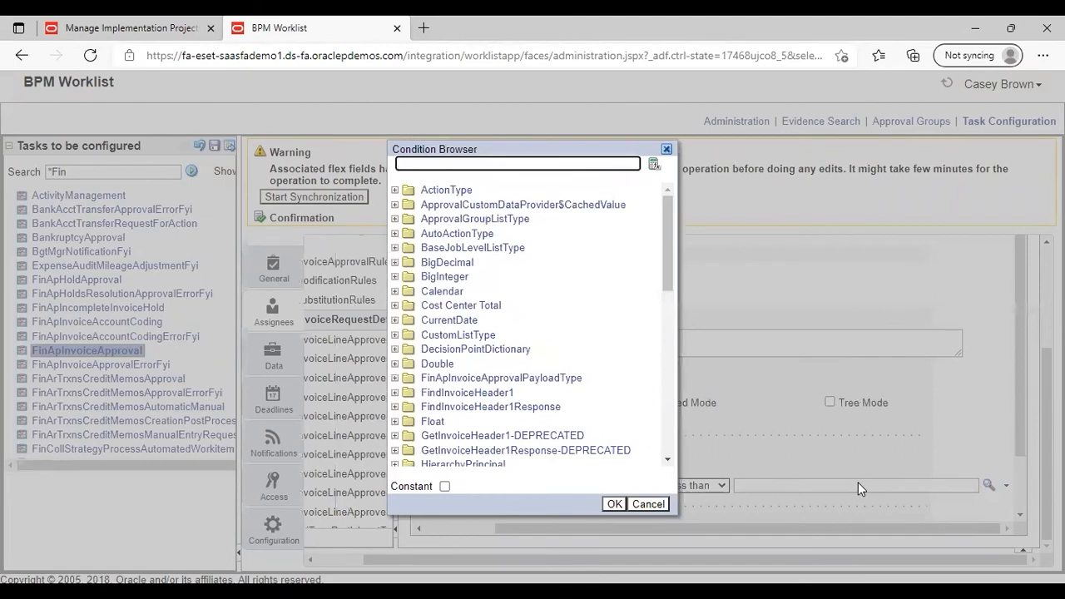
pyautogui.click(670, 460)
pyautogui.click(443, 486)
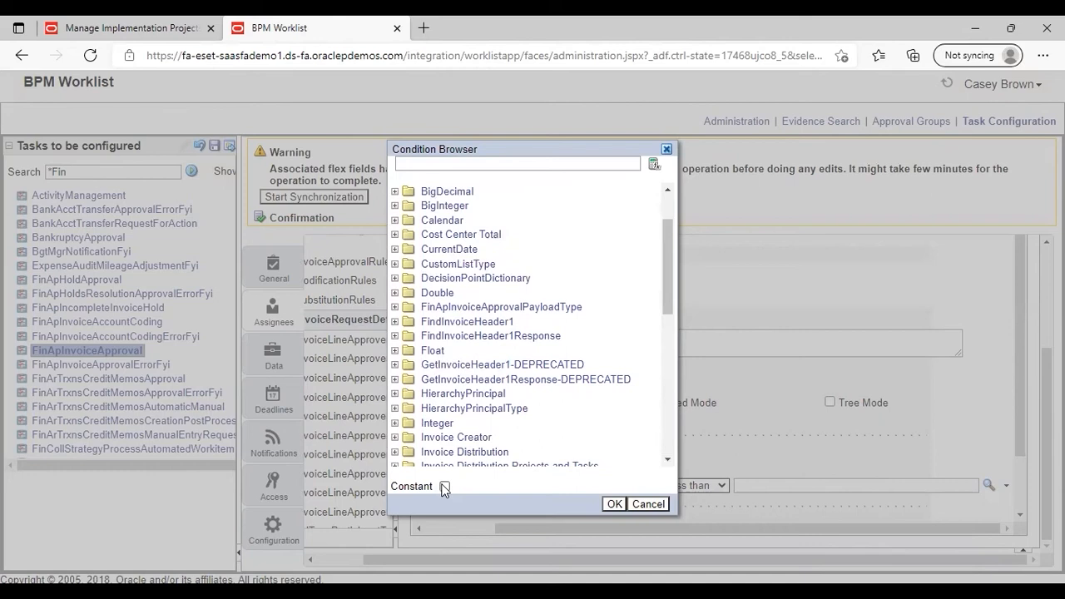
pyautogui.click(515, 166)
pyautogui.write('1')
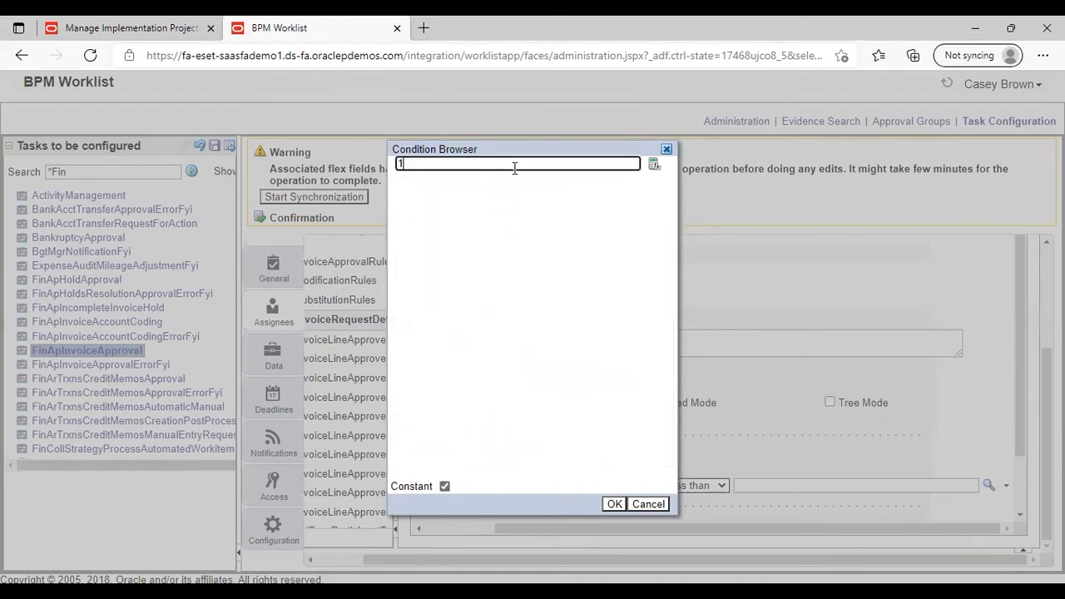
pyautogui.write('00')
pyautogui.click(613, 504)
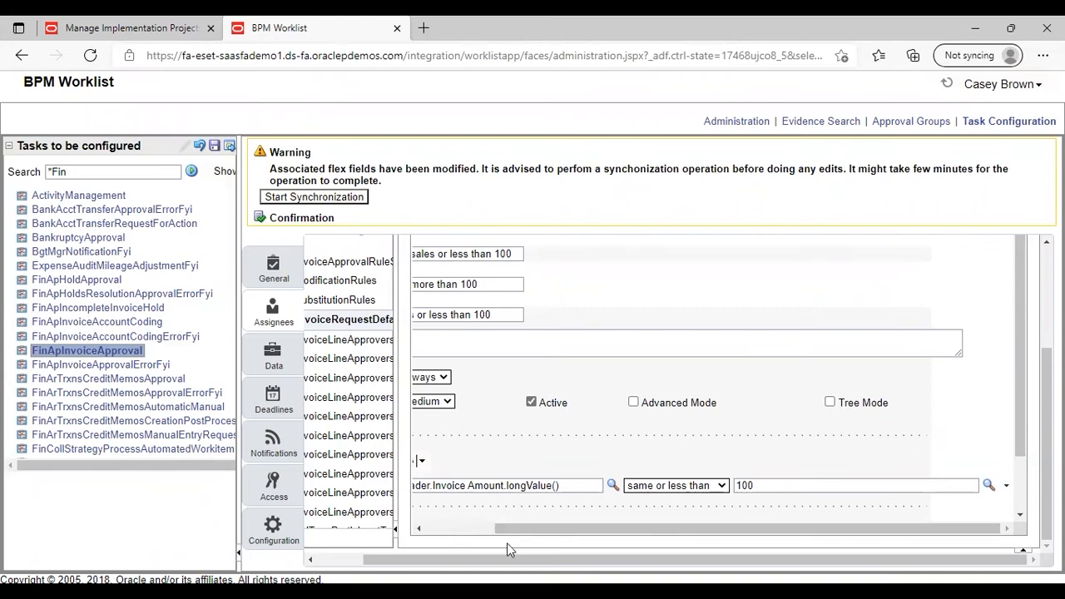
# - Add an approver action of the Approval Group type to the THEN part of the rule "sales or less than 100"
pyautogui.click(471, 527)
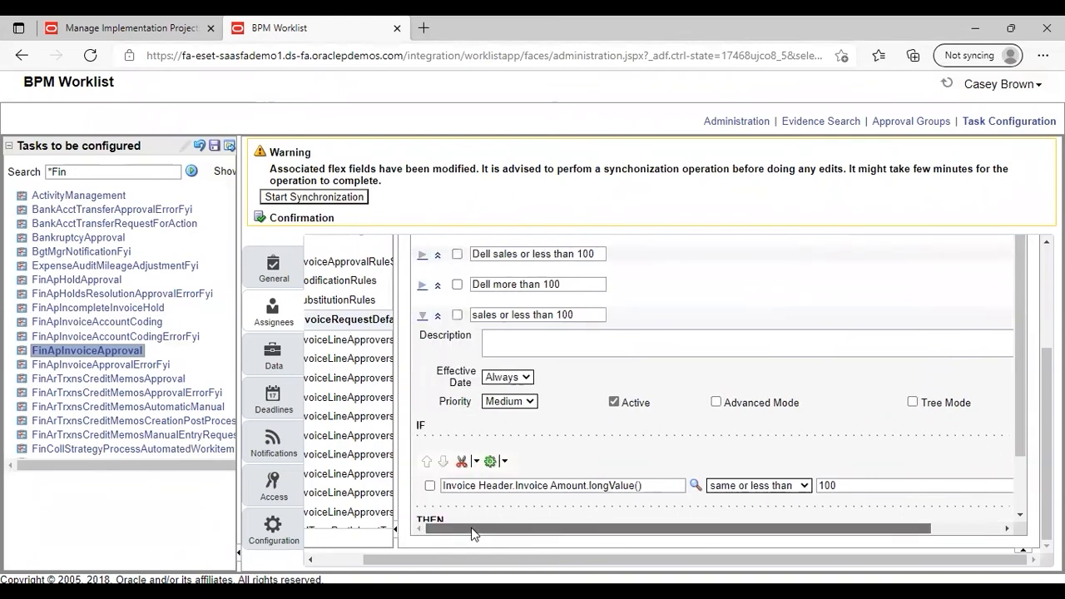
pyautogui.click(1021, 516)
pyautogui.click(1020, 516)
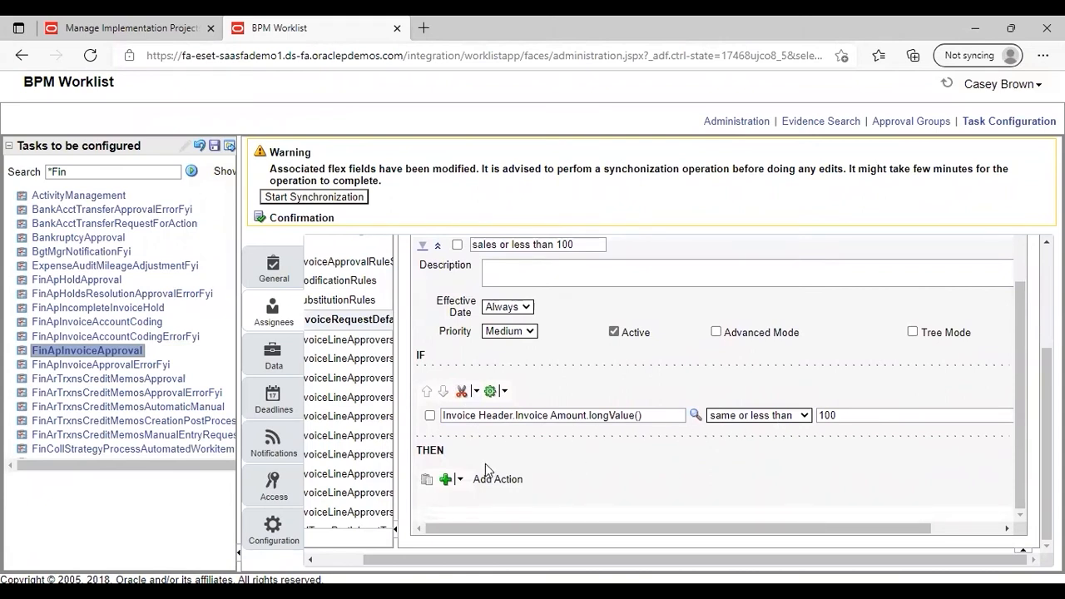
pyautogui.click(459, 479)
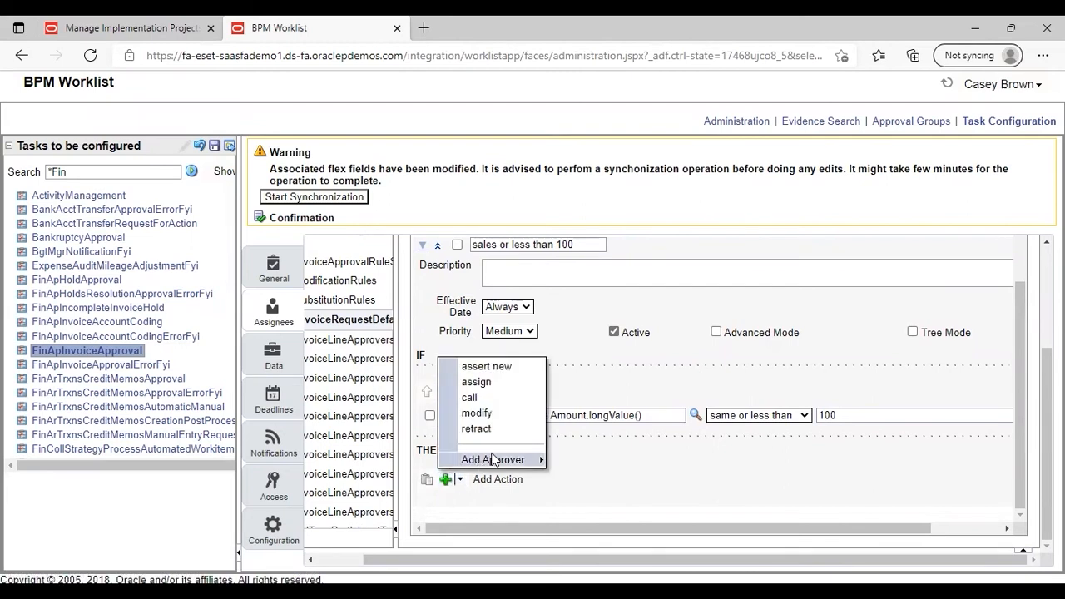
pyautogui.moveTo(492, 460)
pyautogui.click(593, 459)
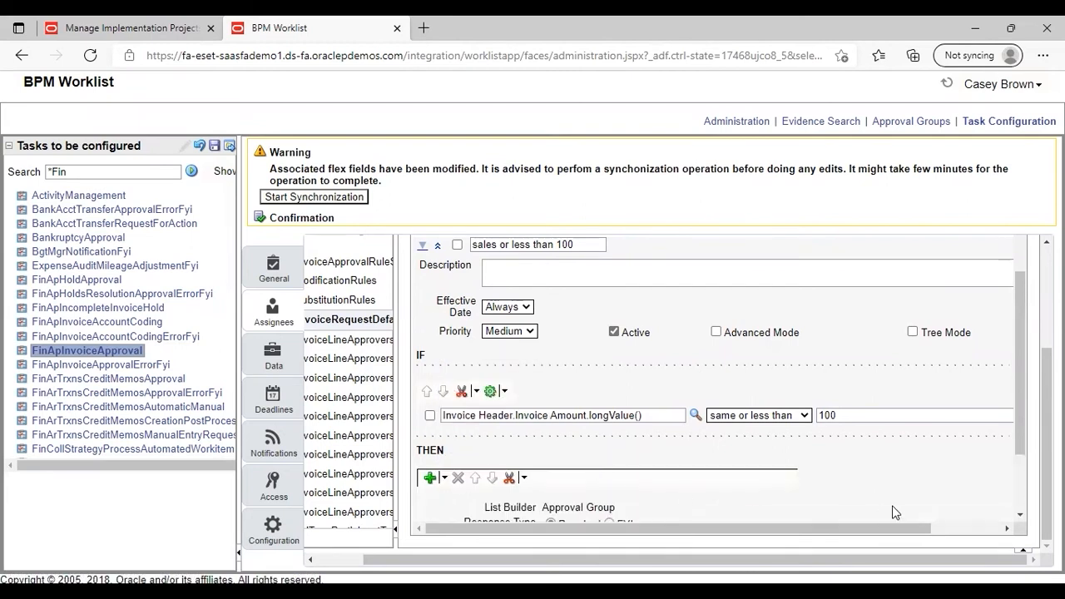
# - Set the Approval Group of the rule's THEN action to "approval group 1"
pyautogui.click(1021, 517)
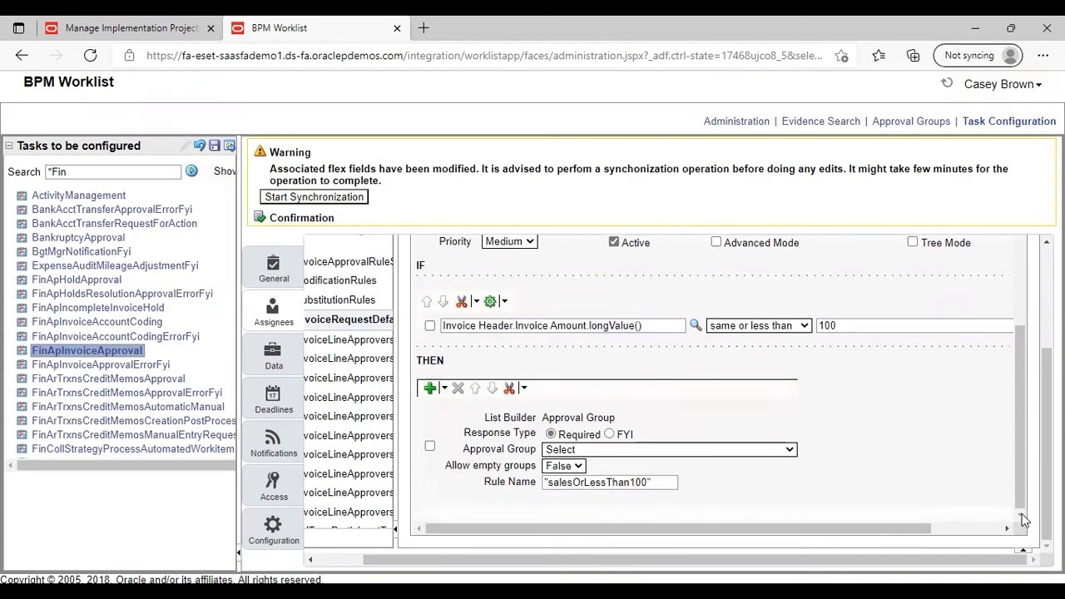
pyautogui.click(788, 450)
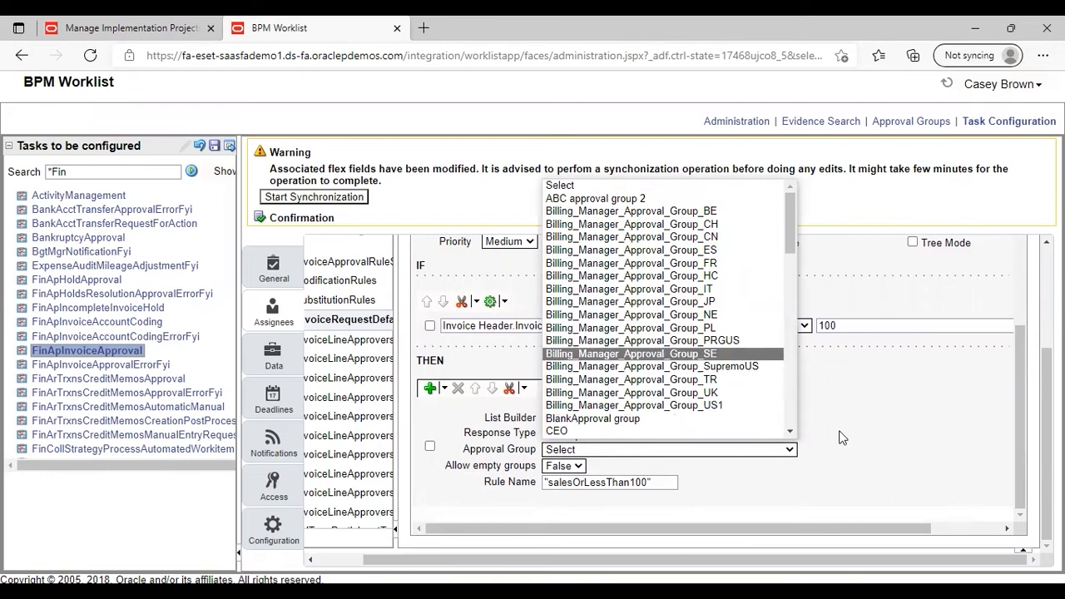
pyautogui.click(790, 433)
pyautogui.scroll(-6, 790, 432)
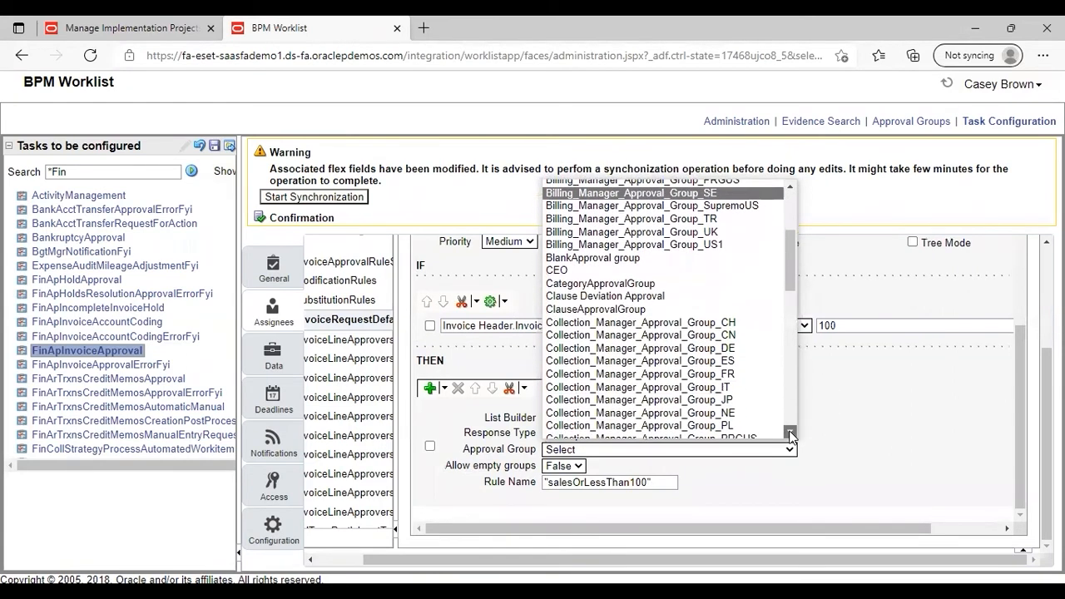
pyautogui.scroll(-10, 791, 433)
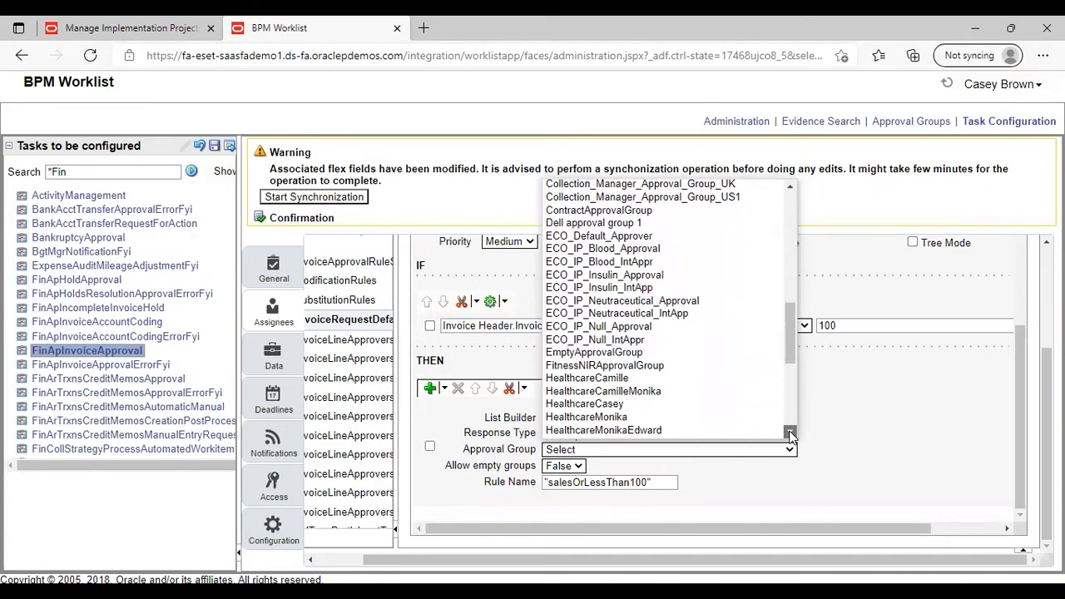
pyautogui.scroll(-3, 790, 433)
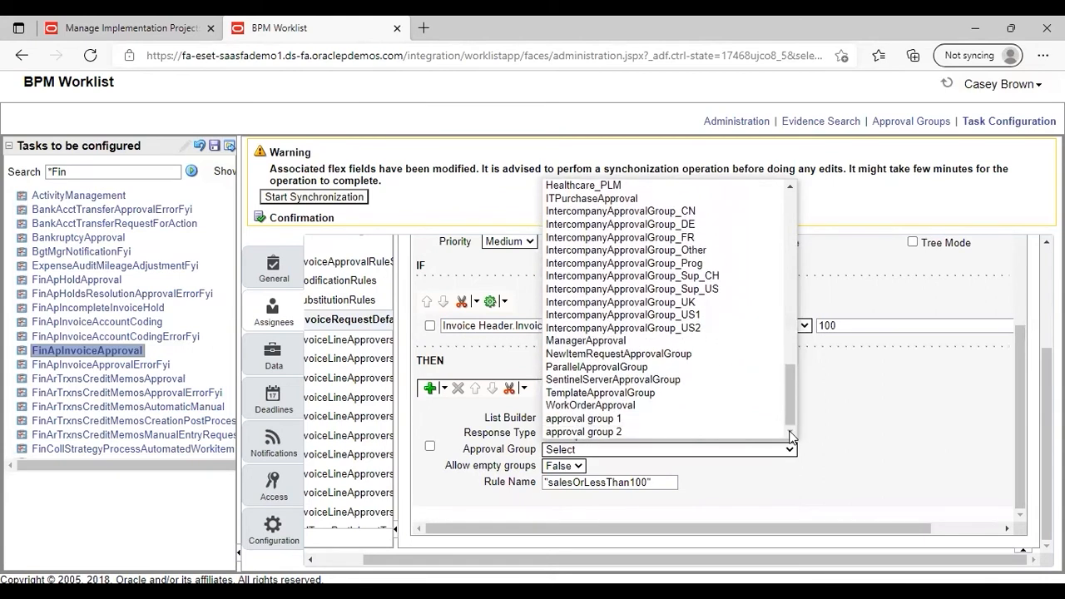
pyautogui.click(668, 419)
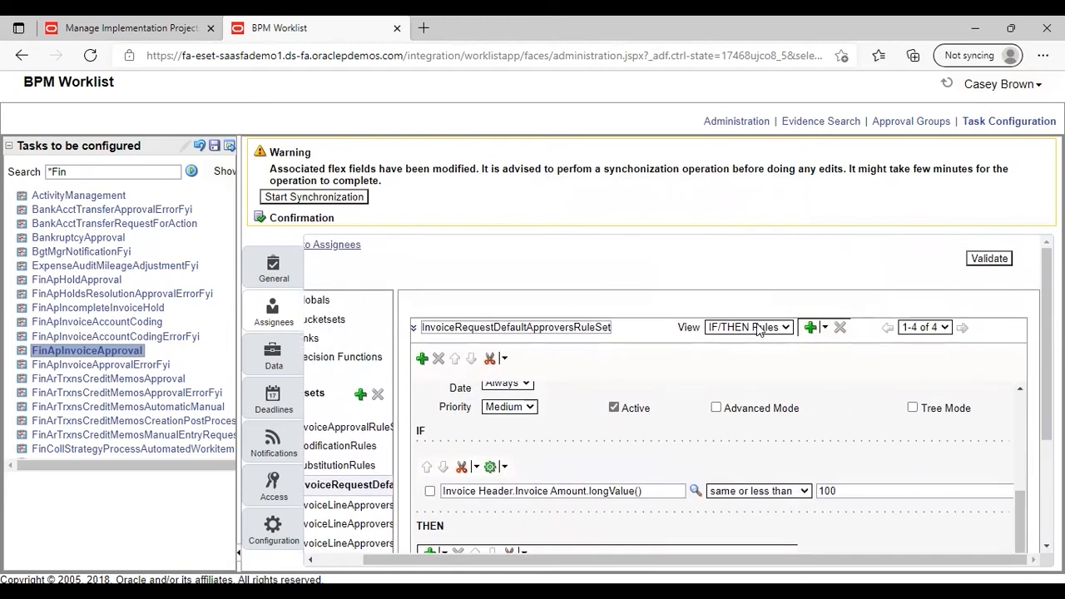
# - Validate the FinApInvoiceApproval rules and examine the validation log for messages
pyautogui.click(989, 259)
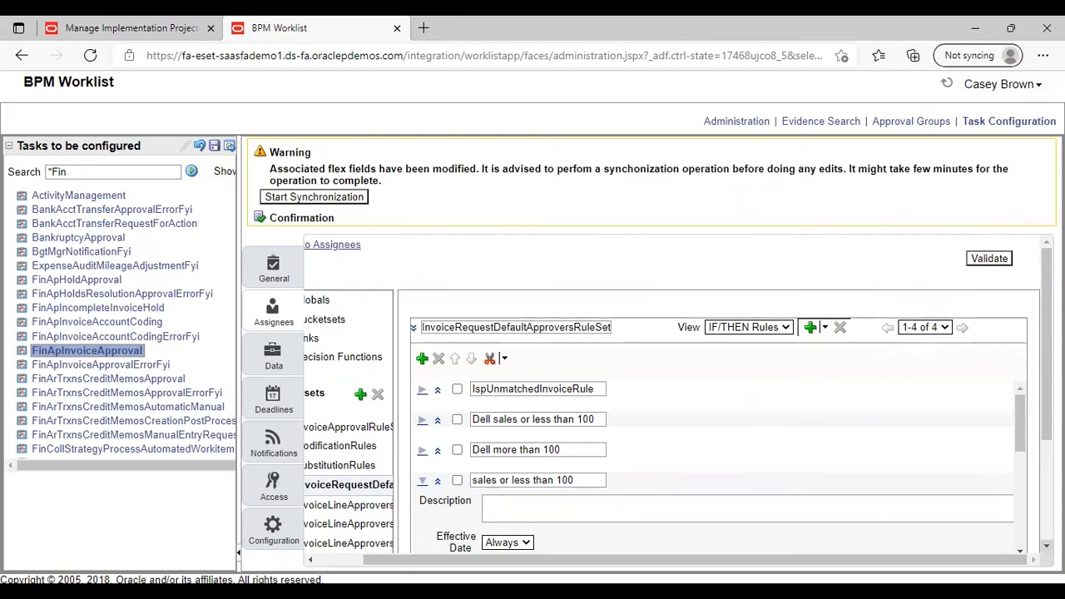
pyautogui.scroll(-1, 1016, 504)
pyautogui.scroll(-5, 1014, 503)
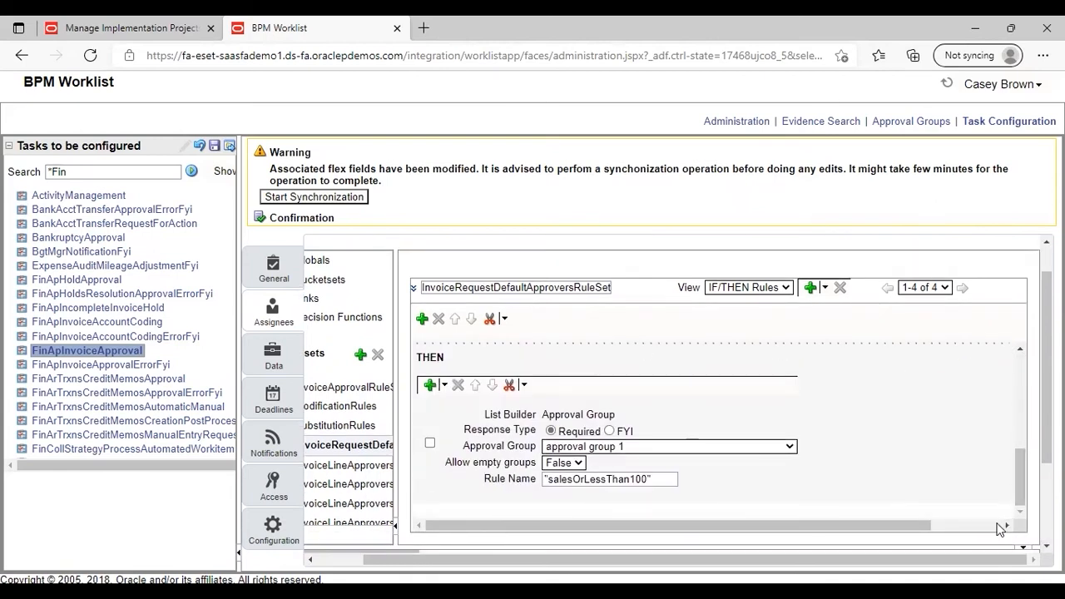
pyautogui.click(1007, 525)
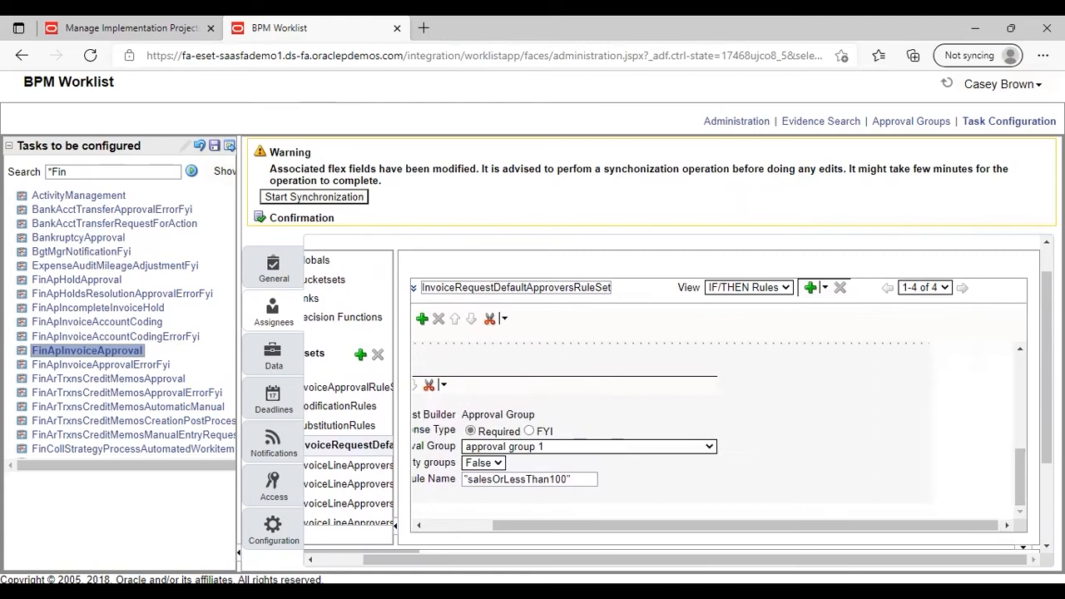
pyautogui.click(1047, 546)
pyautogui.click(1046, 546)
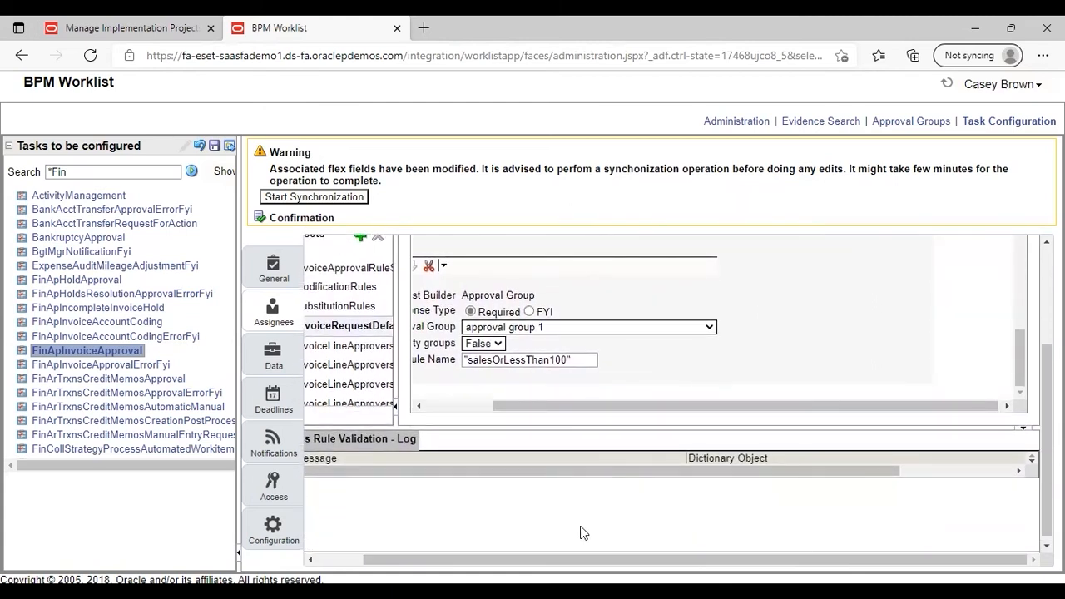
pyautogui.moveTo(1047, 441); pyautogui.dragTo(1046, 343)
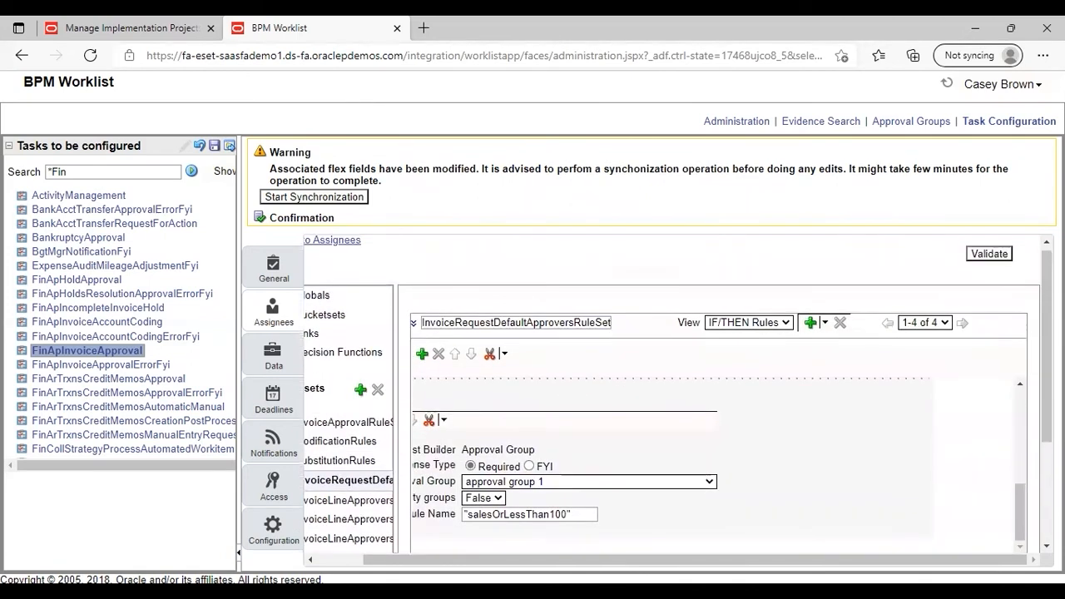
# - Commit the FinApInvoiceApproval task changes without entering a comment
pyautogui.click(230, 148)
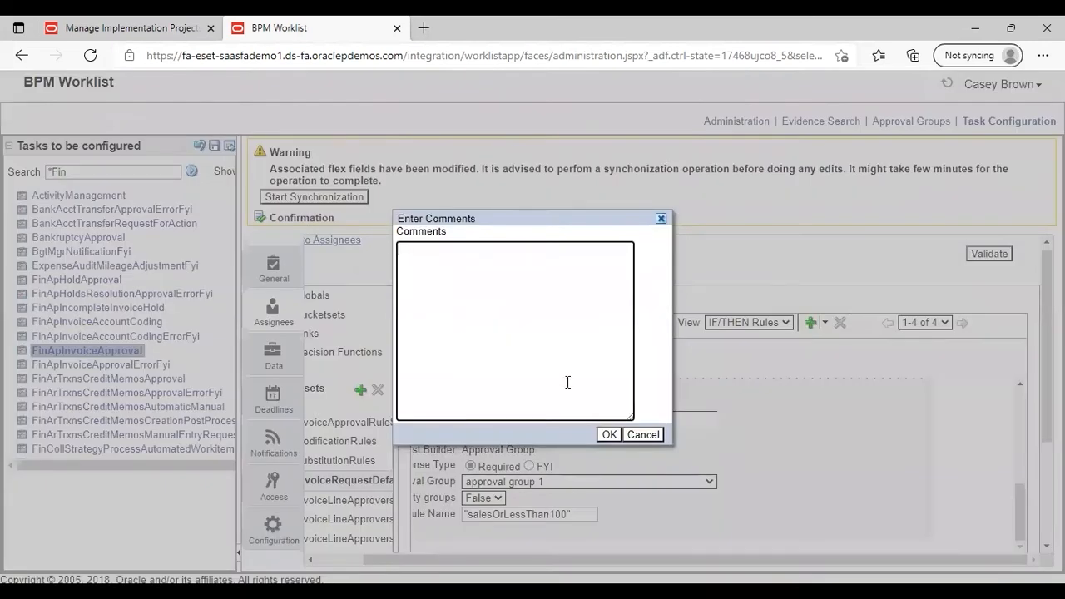
pyautogui.click(609, 435)
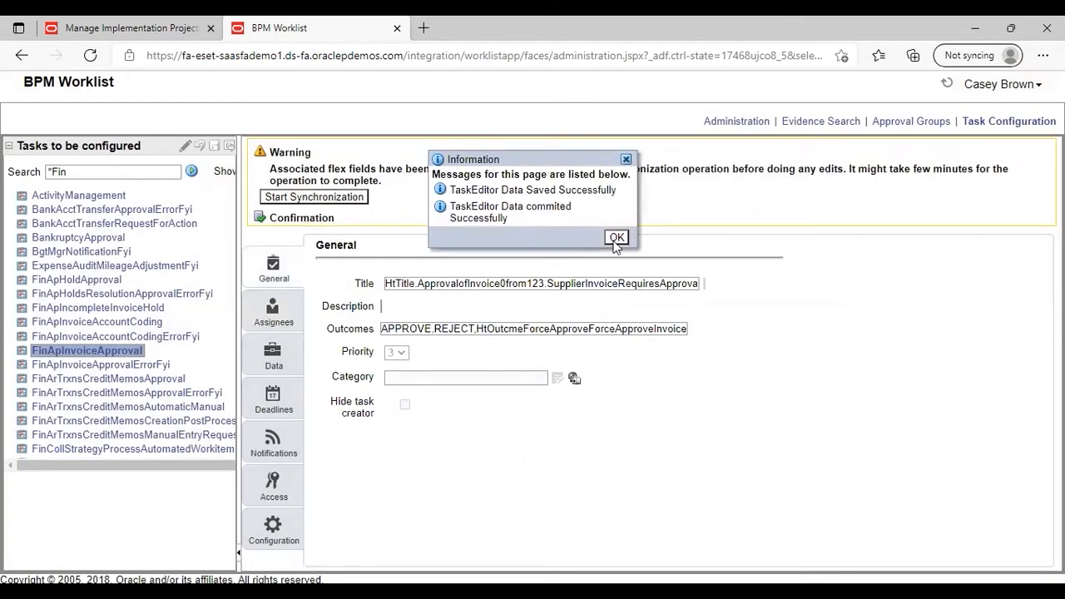
pyautogui.click(615, 237)
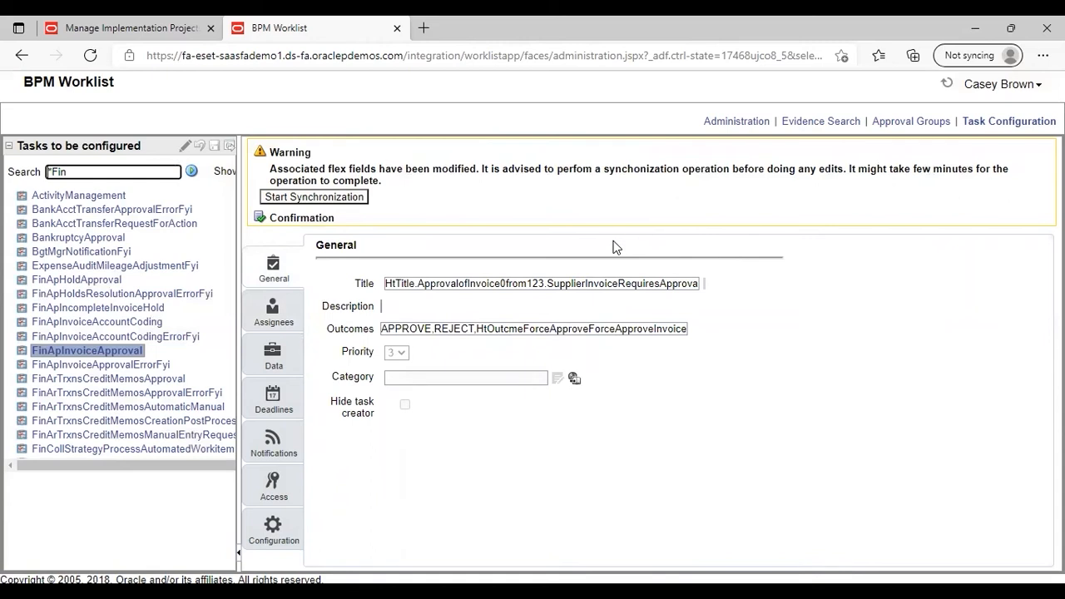
# - Put the FinApInvoiceApproval task back into edit mode and open the rules of the Invoice Request participant in its assignees diagram
pyautogui.click(185, 148)
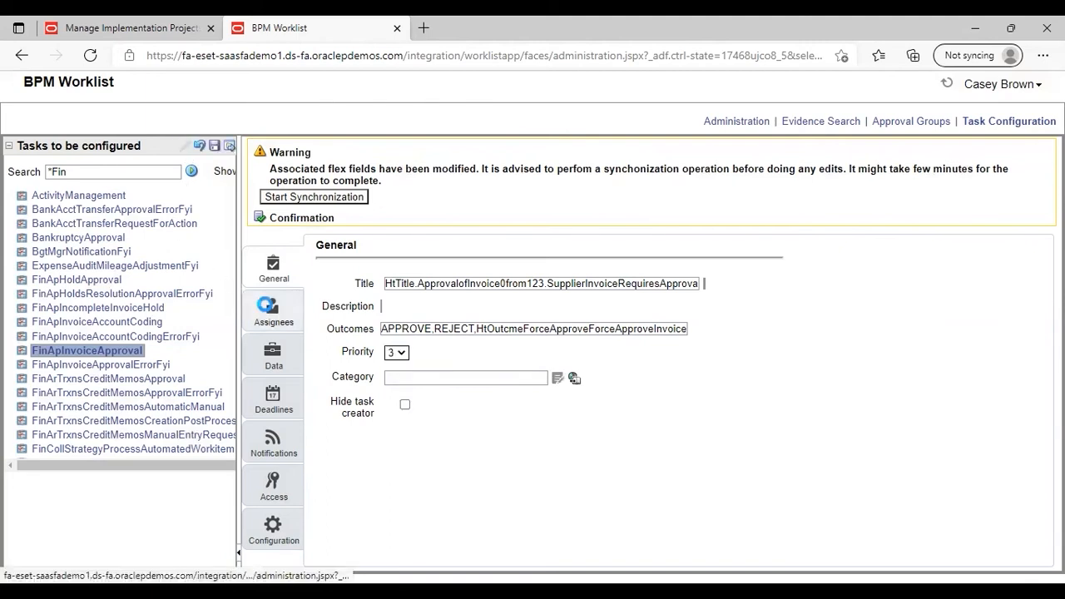
pyautogui.click(267, 312)
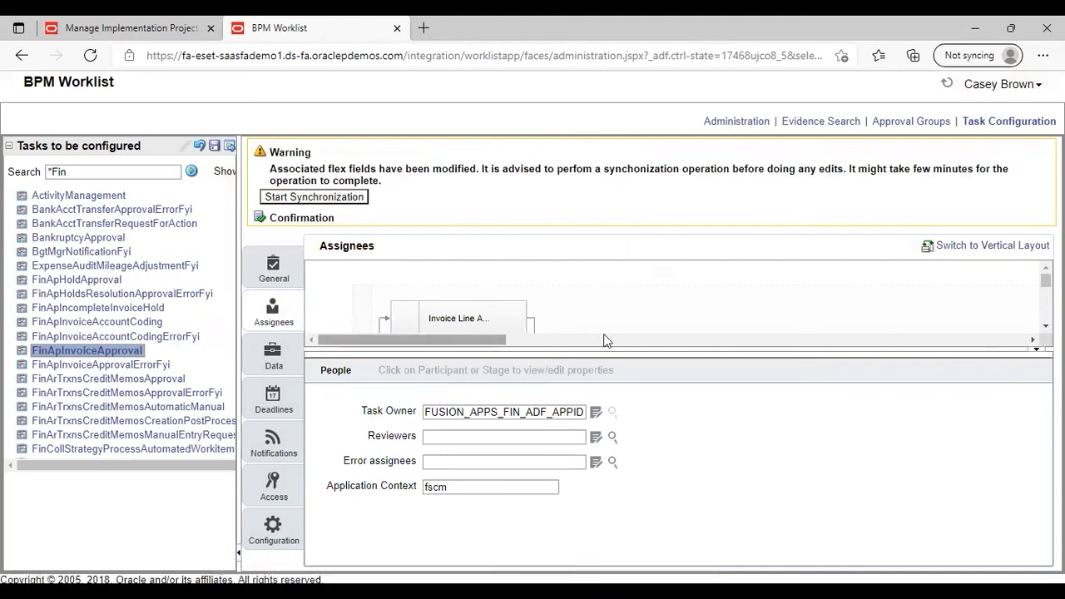
pyautogui.click(1032, 340)
pyautogui.click(1031, 339)
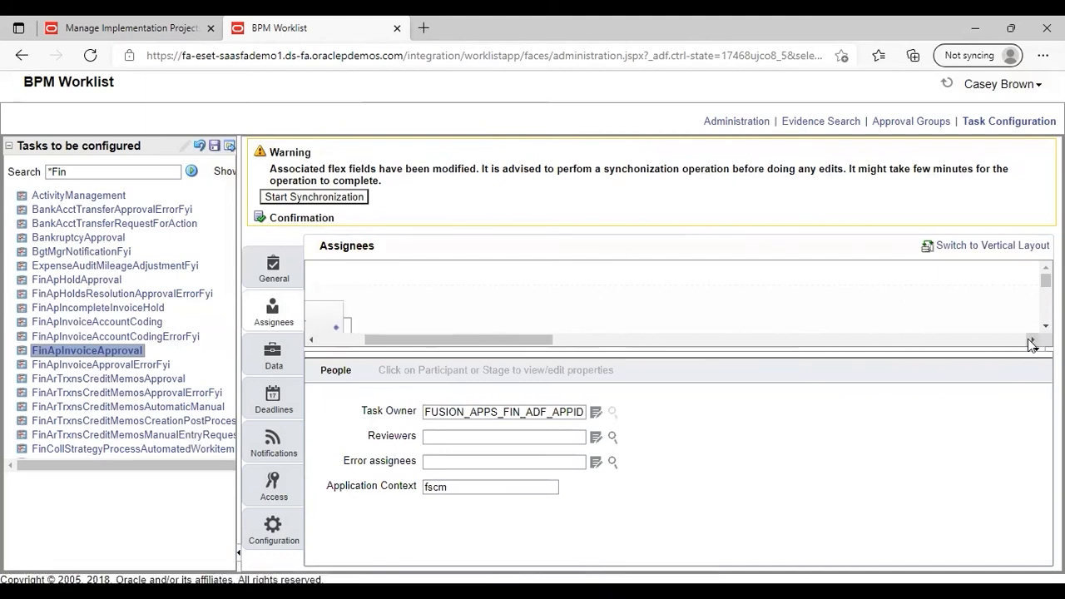
pyautogui.click(1044, 326)
pyautogui.click(1045, 326)
pyautogui.click(1044, 326)
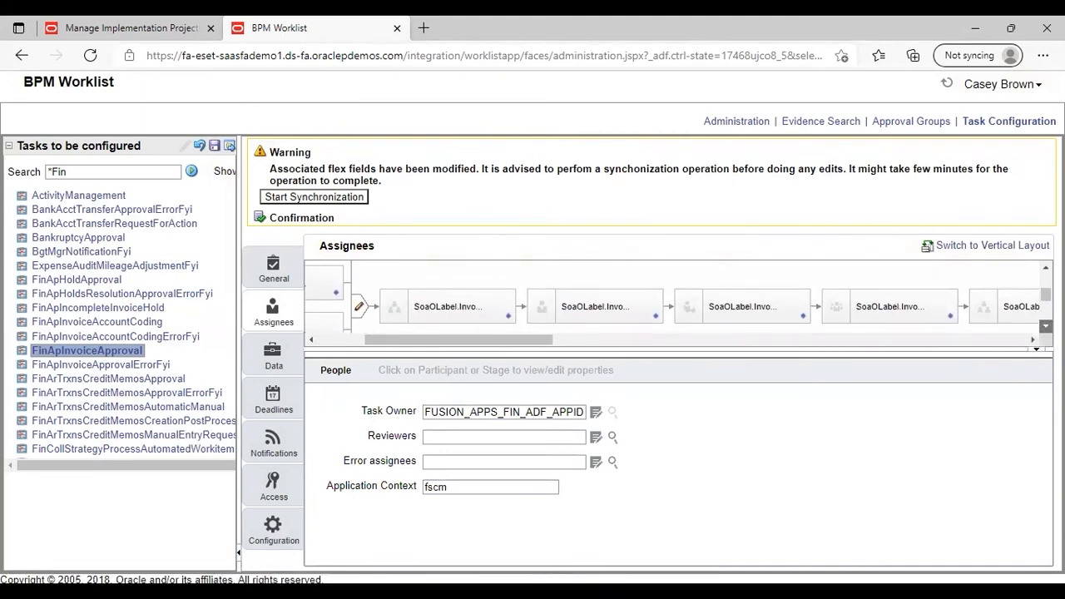
pyautogui.click(1033, 340)
pyautogui.click(1033, 339)
pyautogui.click(1033, 339)
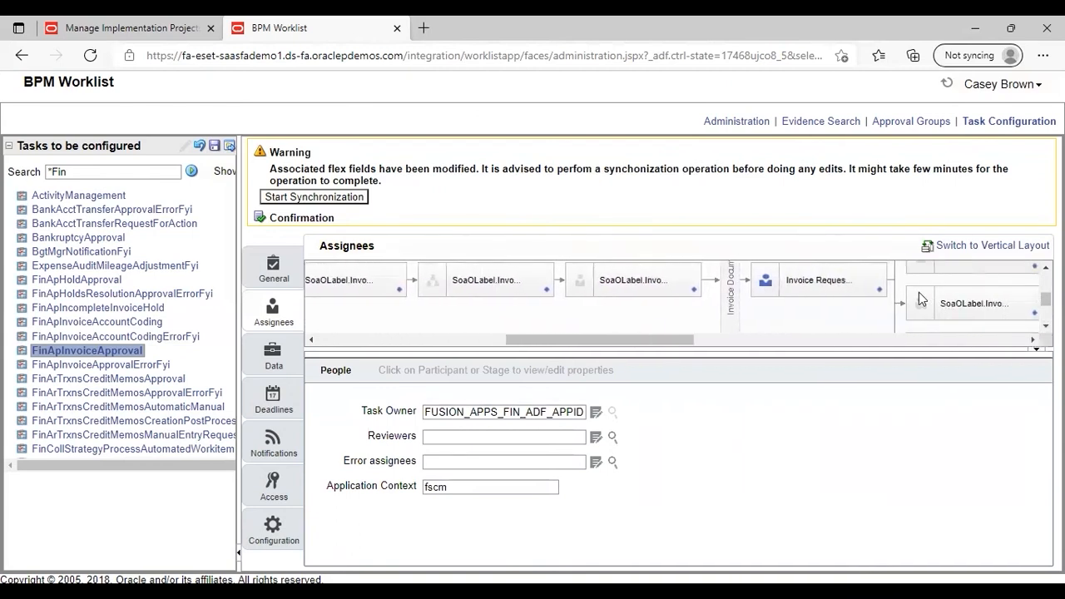
pyautogui.click(879, 290)
pyautogui.click(865, 303)
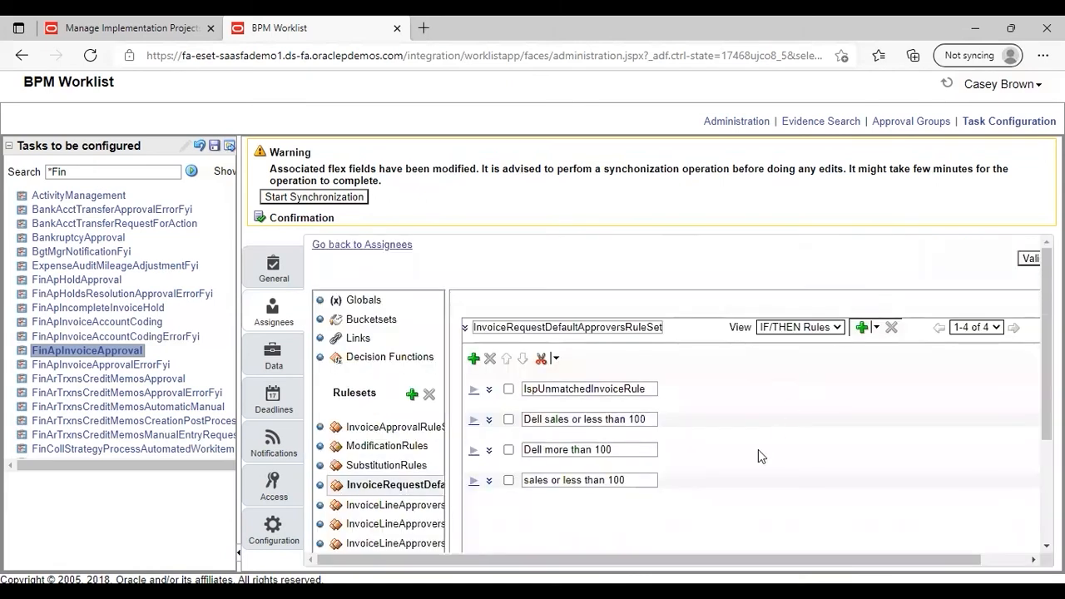
# - Add a new rule named "more than 100" to InvoiceRequestDefaultApproversRuleSet
pyautogui.click(474, 359)
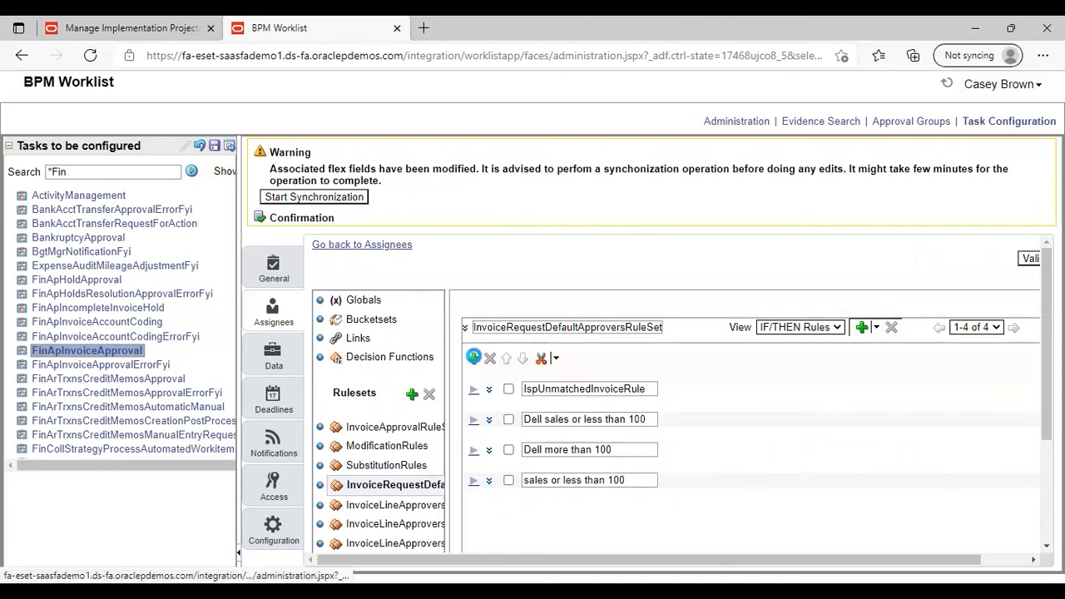
pyautogui.click(596, 506)
pyautogui.write('more than 100')
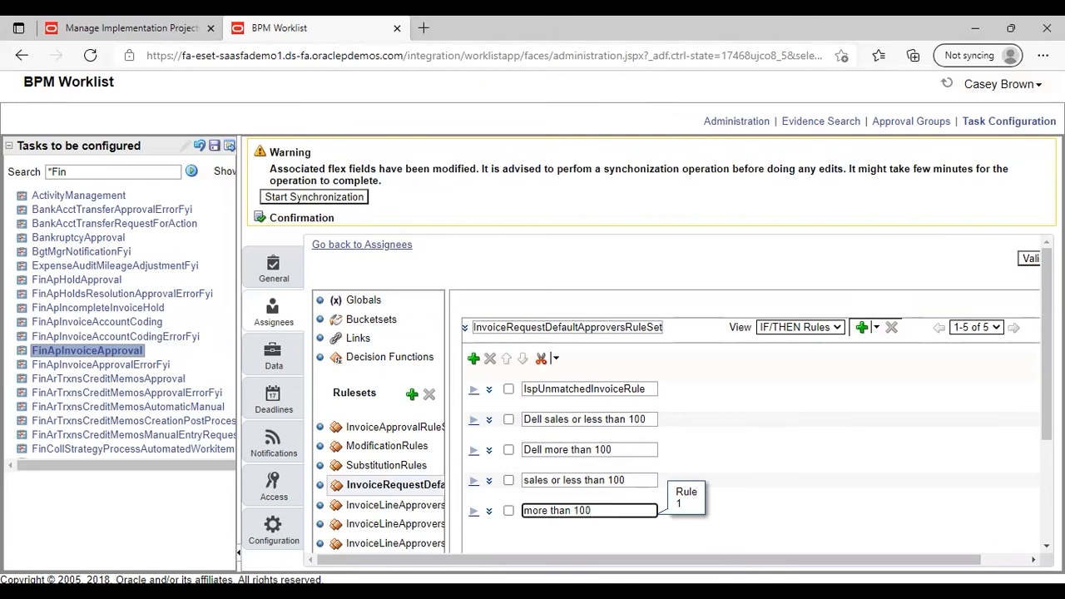
# - Expand the rule "more than 100" to its IF and THEN parts, keeping its advanced settings collapsed
pyautogui.scroll(-2, 595, 505)
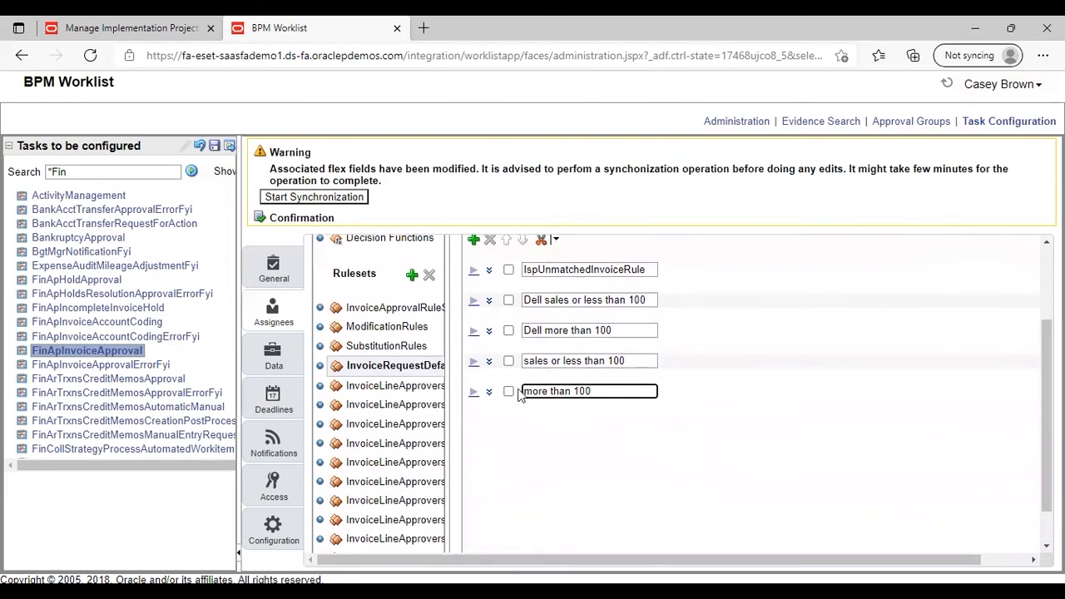
pyautogui.click(474, 392)
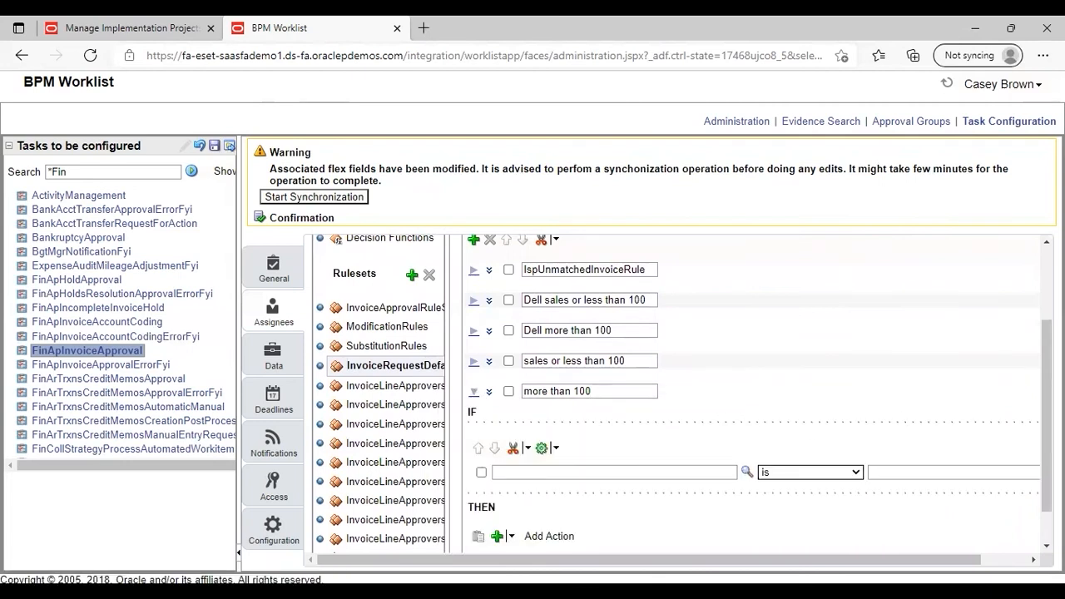
pyautogui.click(1046, 546)
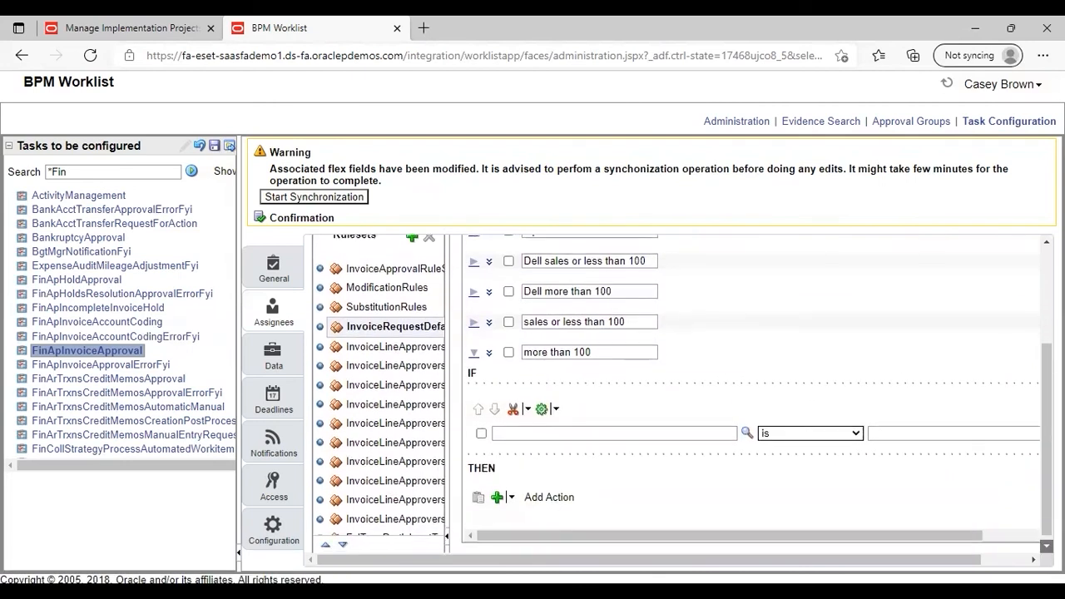
pyautogui.click(490, 352)
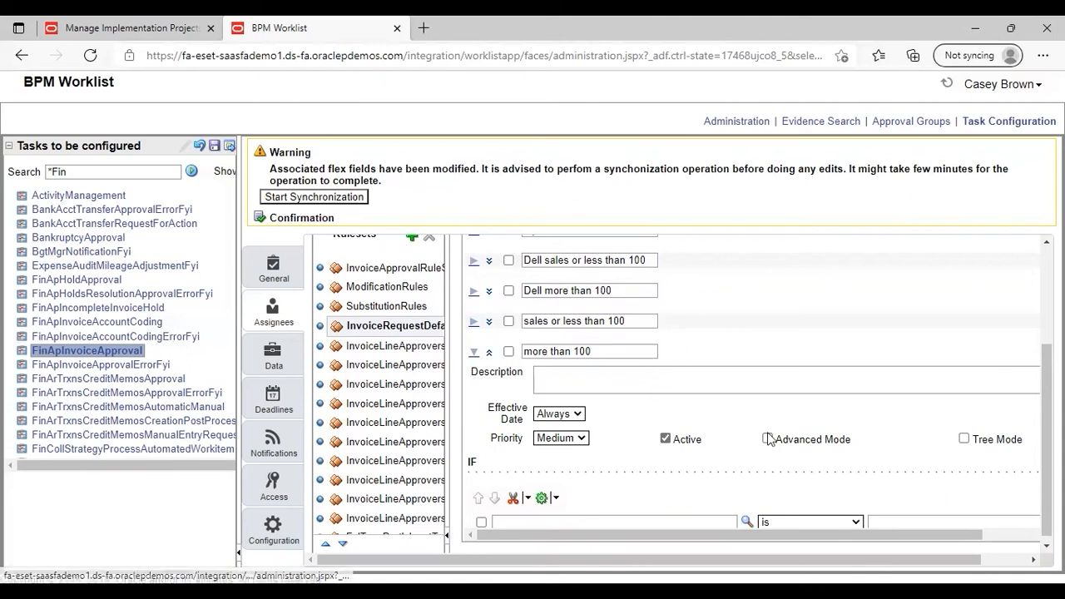
pyautogui.click(488, 351)
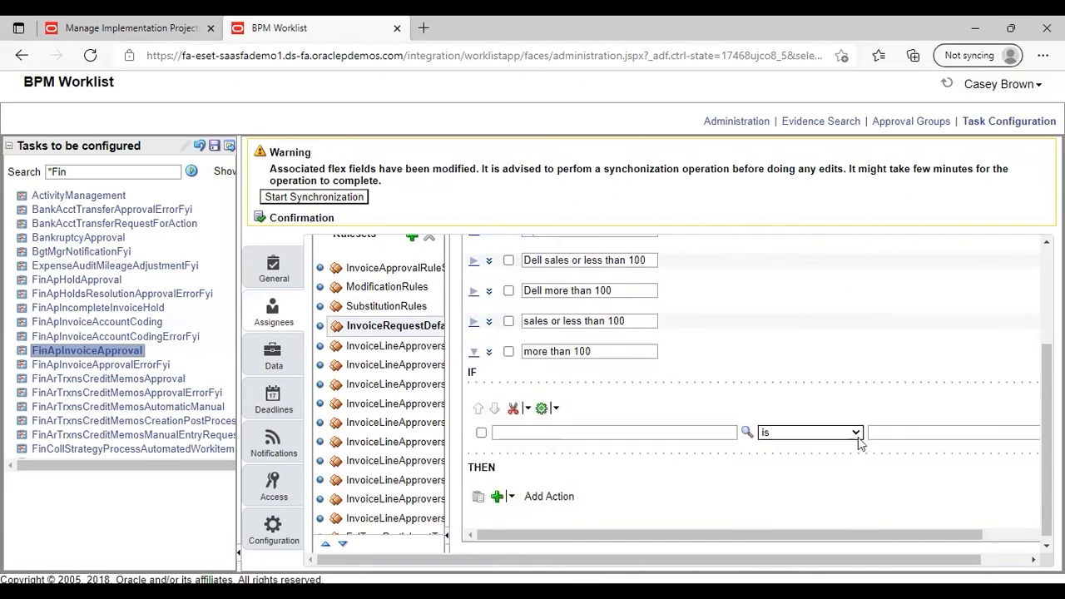
# - Find "invoice amount" in the Condition Browser and set the IF condition's first operand to Invoice Header.Invoice Amount.longValue()
pyautogui.click(746, 425)
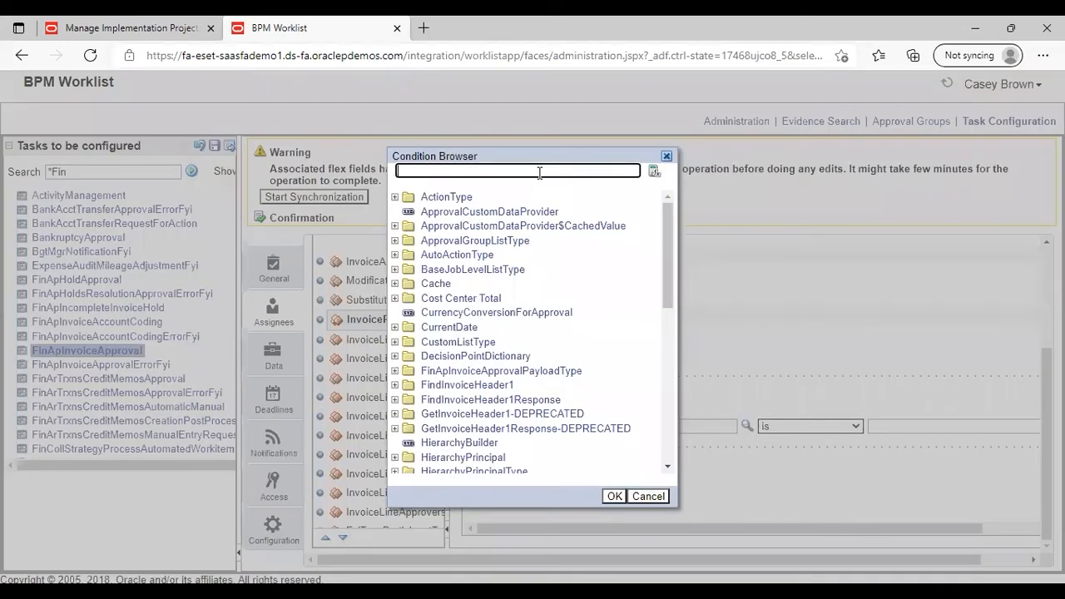
pyautogui.write('invoice amount')
pyautogui.press('Return')
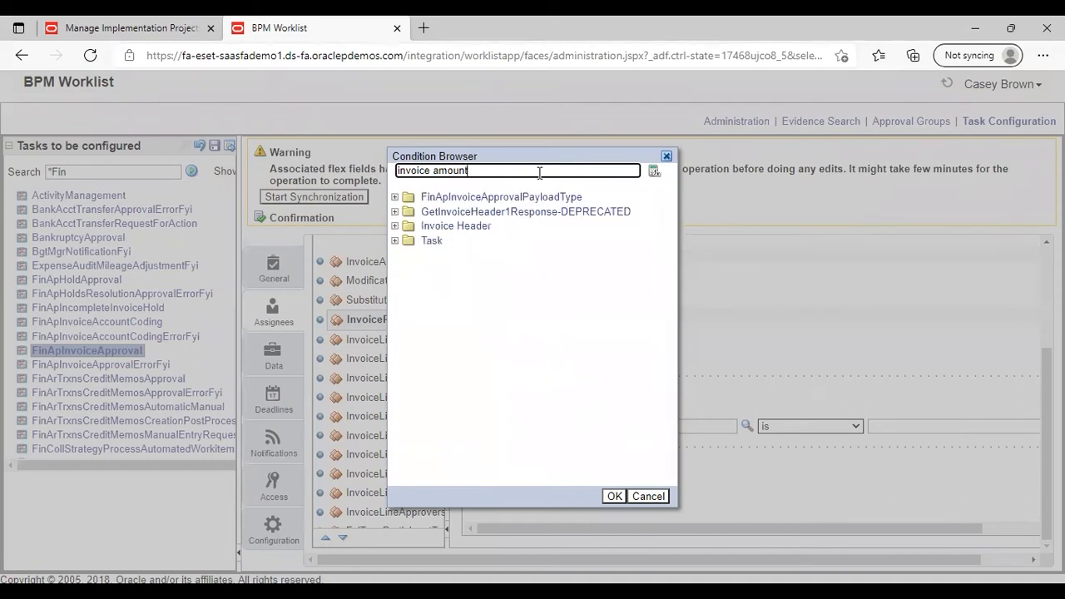
pyautogui.click(395, 228)
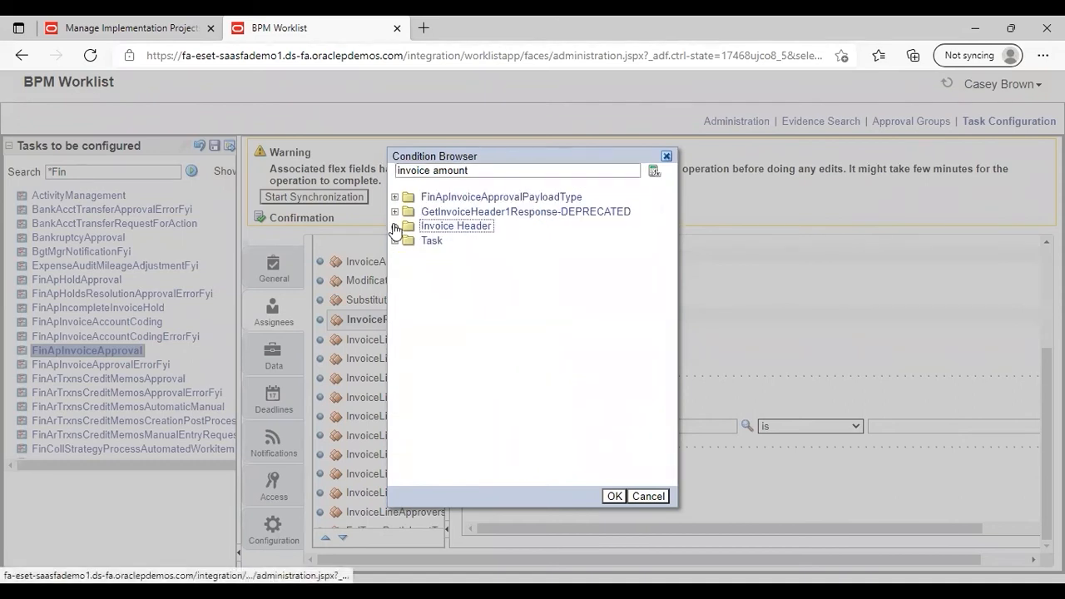
pyautogui.click(396, 226)
pyautogui.click(407, 241)
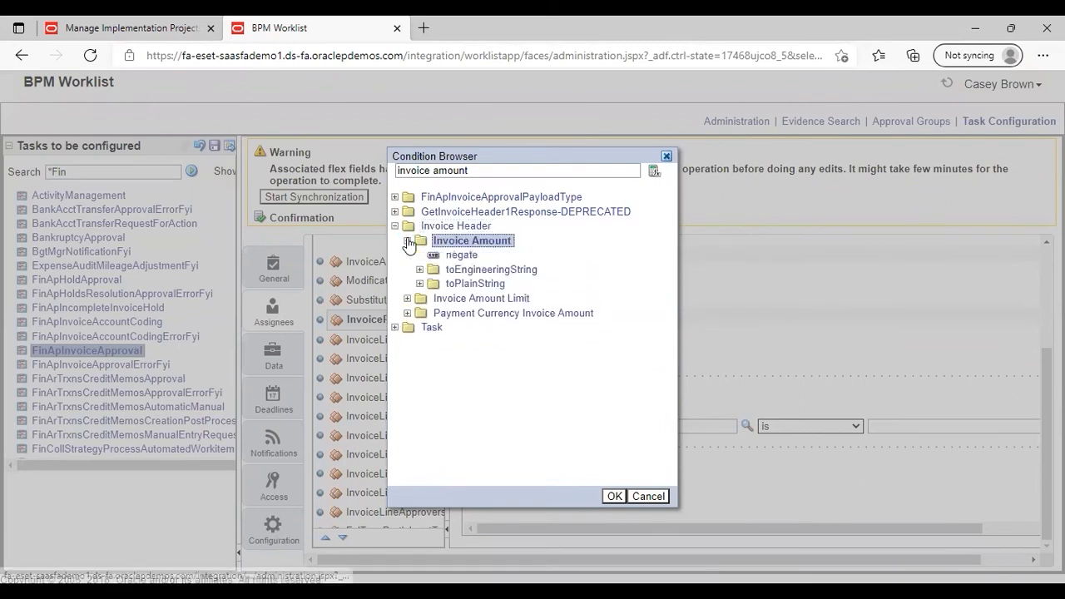
pyautogui.click(468, 298)
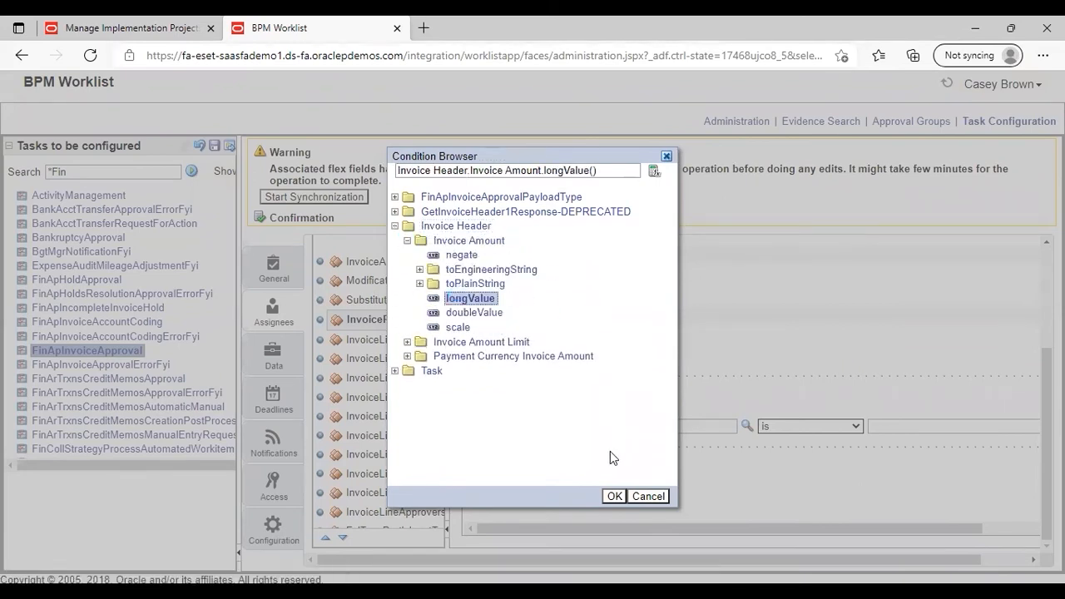
pyautogui.click(613, 496)
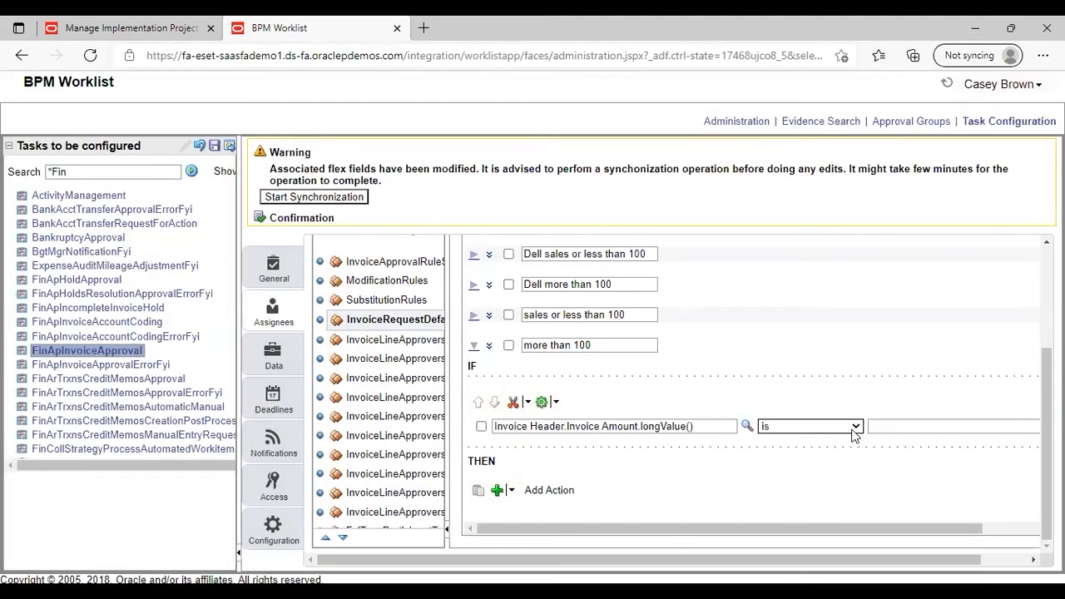
# - Complete the invoice amount condition with the operator "more than" and the constant value 100
pyautogui.click(855, 427)
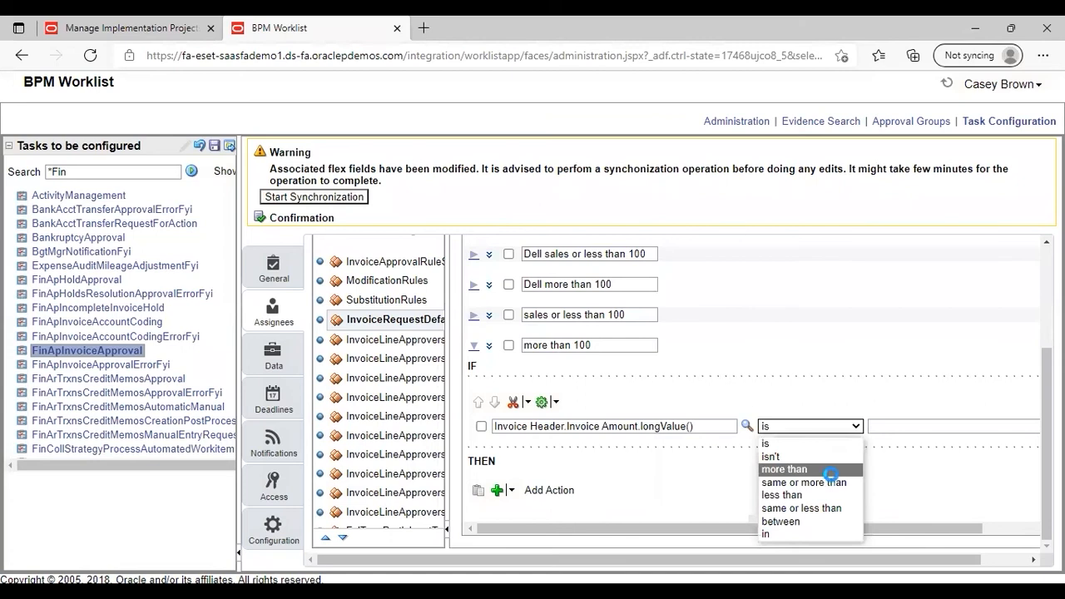
pyautogui.click(831, 471)
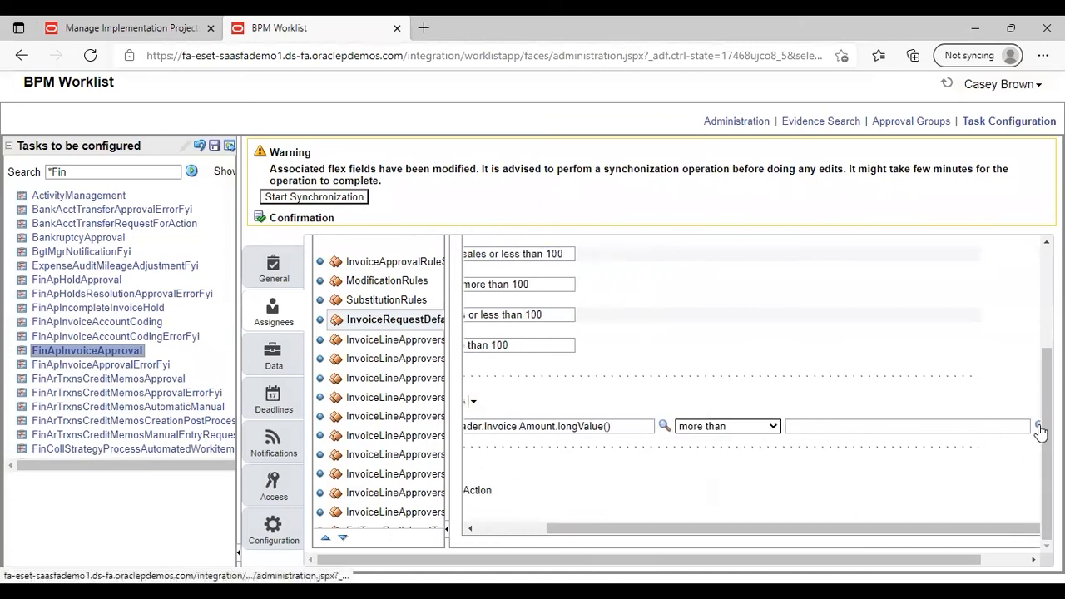
pyautogui.click(1038, 426)
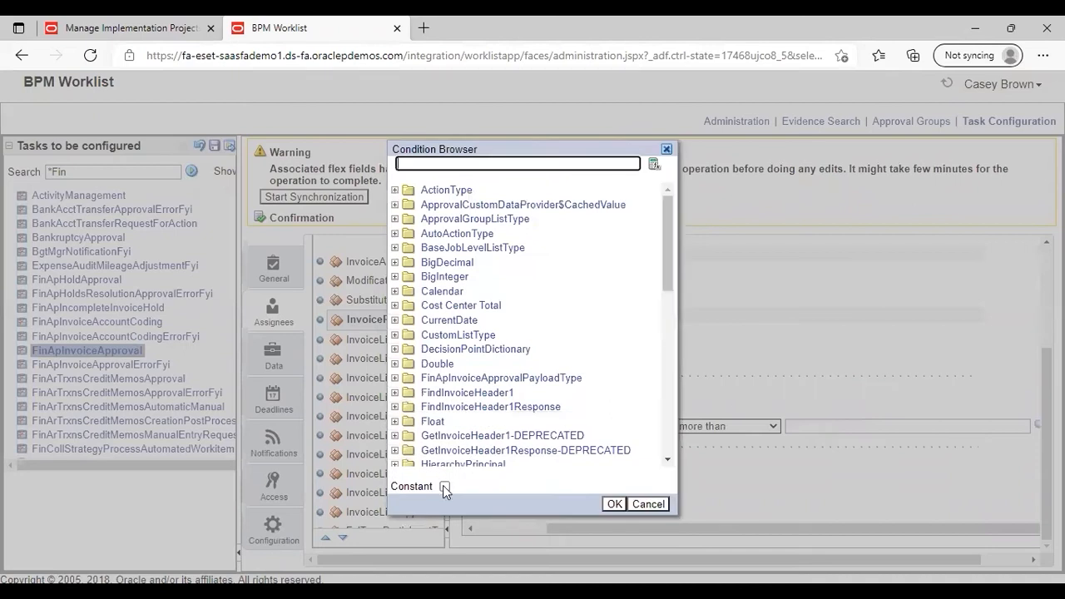
pyautogui.click(444, 485)
pyautogui.click(533, 161)
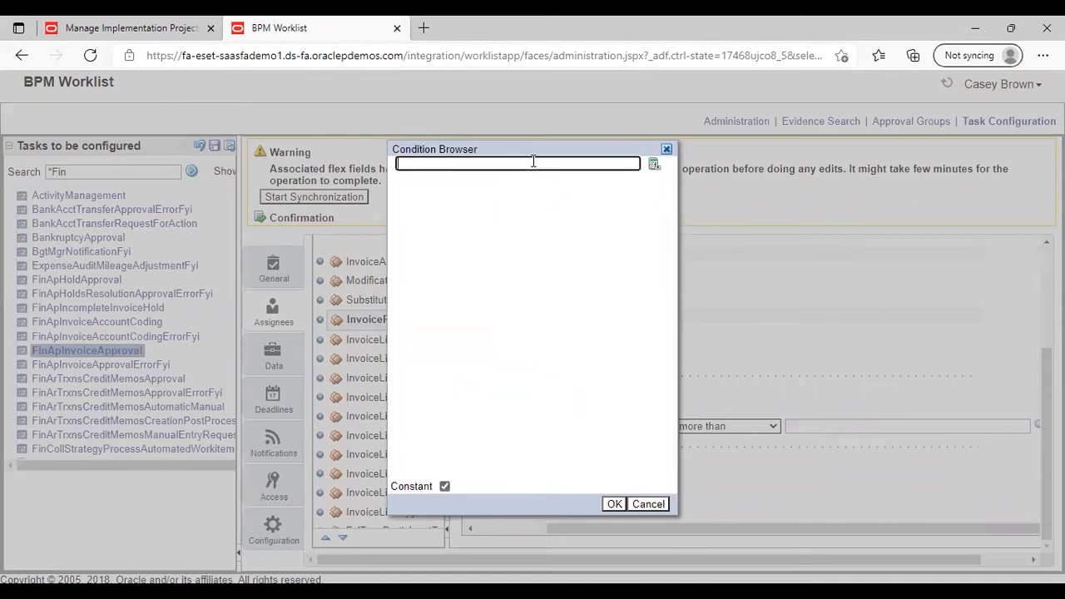
pyautogui.write('100')
pyautogui.click(613, 504)
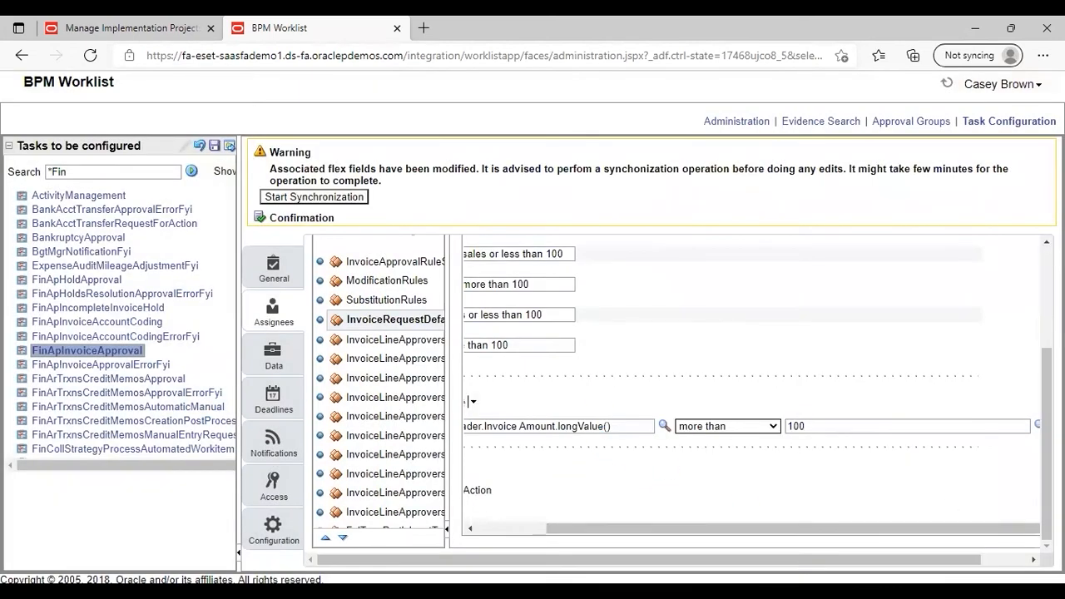
# - Add an approver action of the Approval Group type to the THEN part of the rule "more than 100"
pyautogui.click(496, 526)
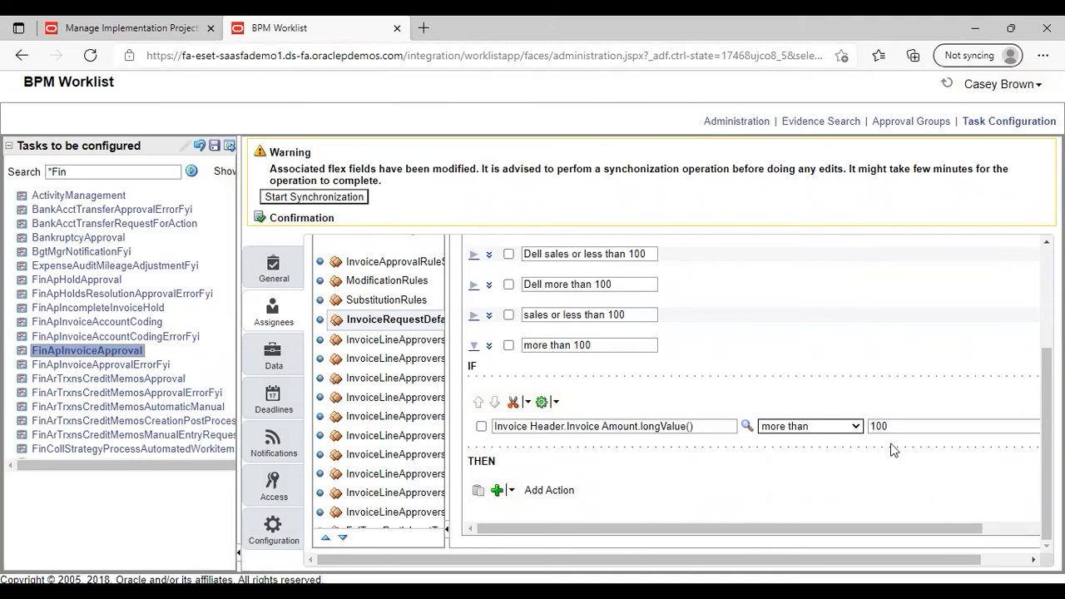
pyautogui.click(510, 490)
pyautogui.moveTo(582, 470)
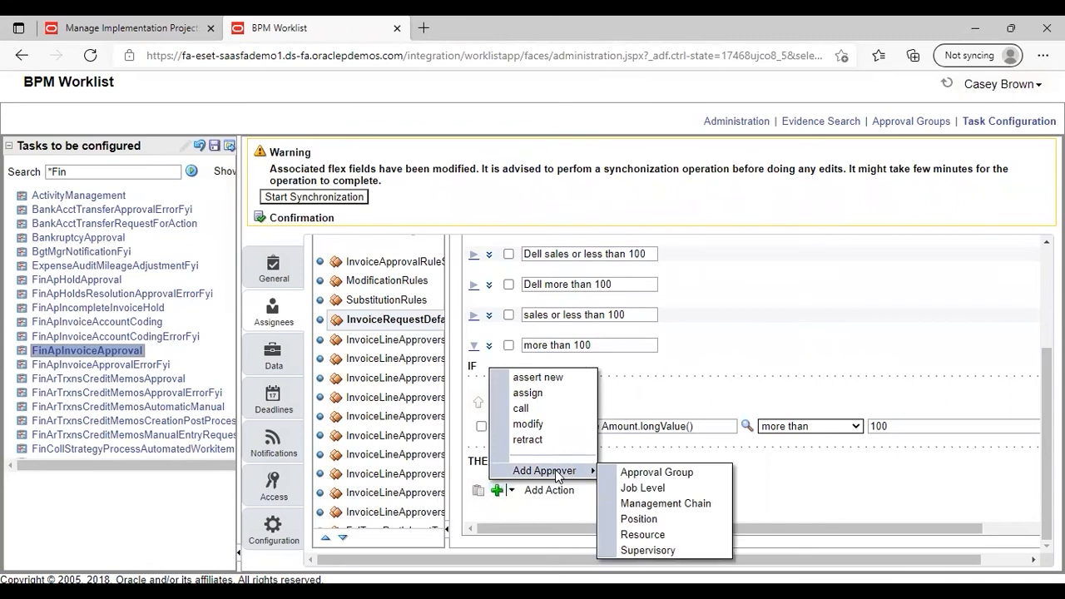
pyautogui.click(646, 470)
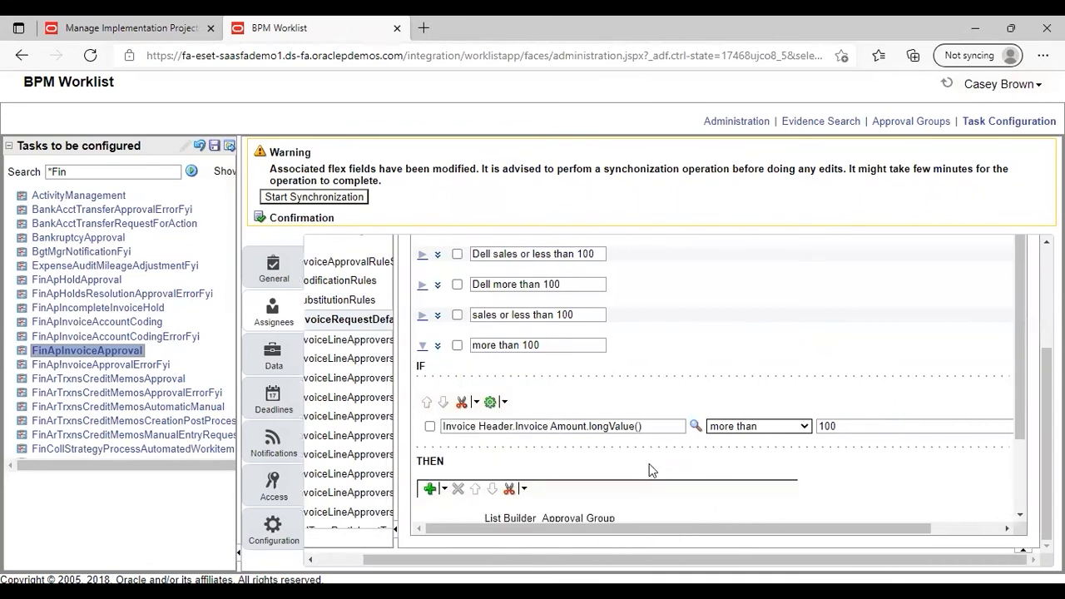
# - Set the Approval Group of the "more than 100" rule's THEN action to "approval group 2"
pyautogui.click(1023, 518)
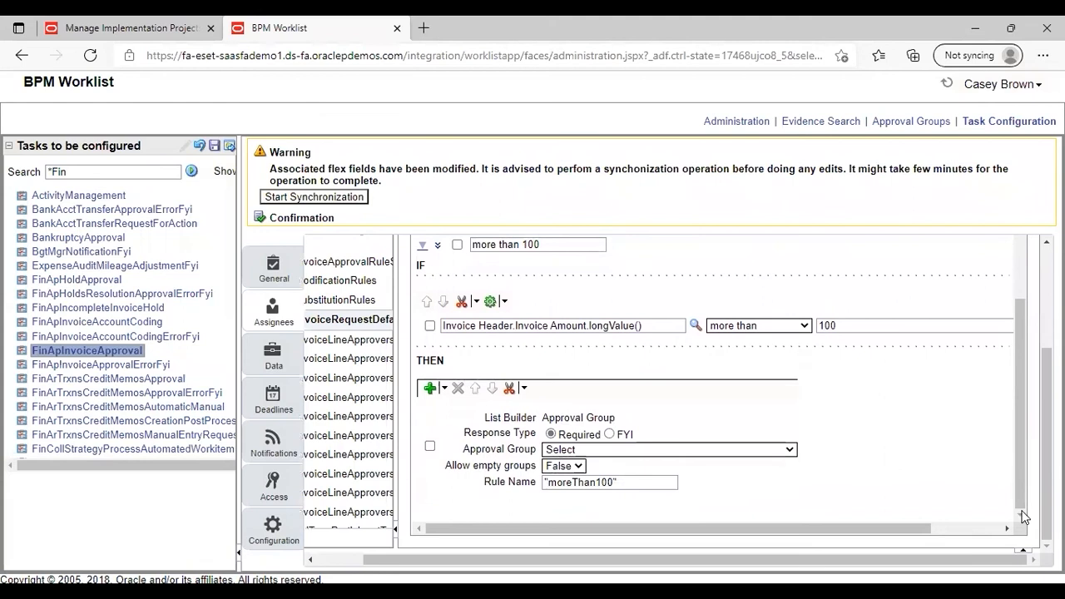
pyautogui.click(788, 452)
pyautogui.scroll(-10, 792, 416)
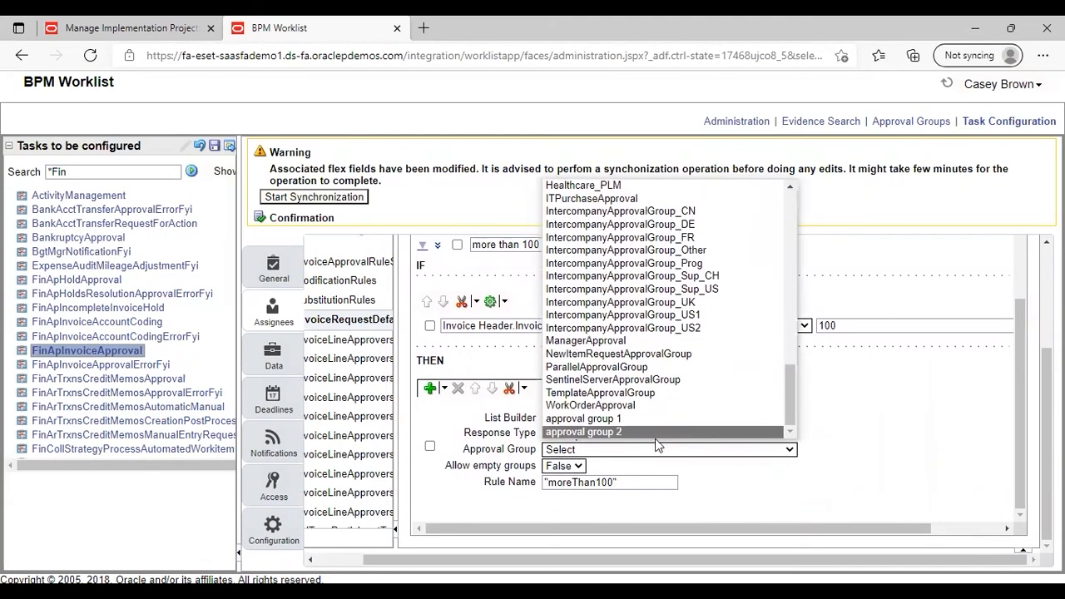
pyautogui.click(637, 432)
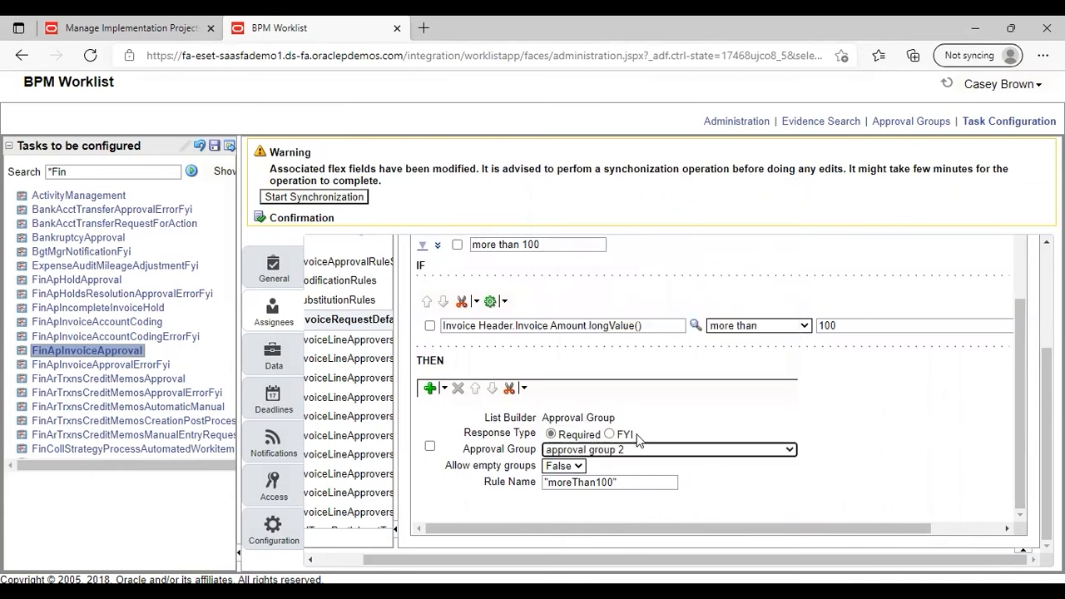
# - Validate the FinApInvoiceApproval rules with the "more than 100" rule included
pyautogui.scroll(3, 1007, 265)
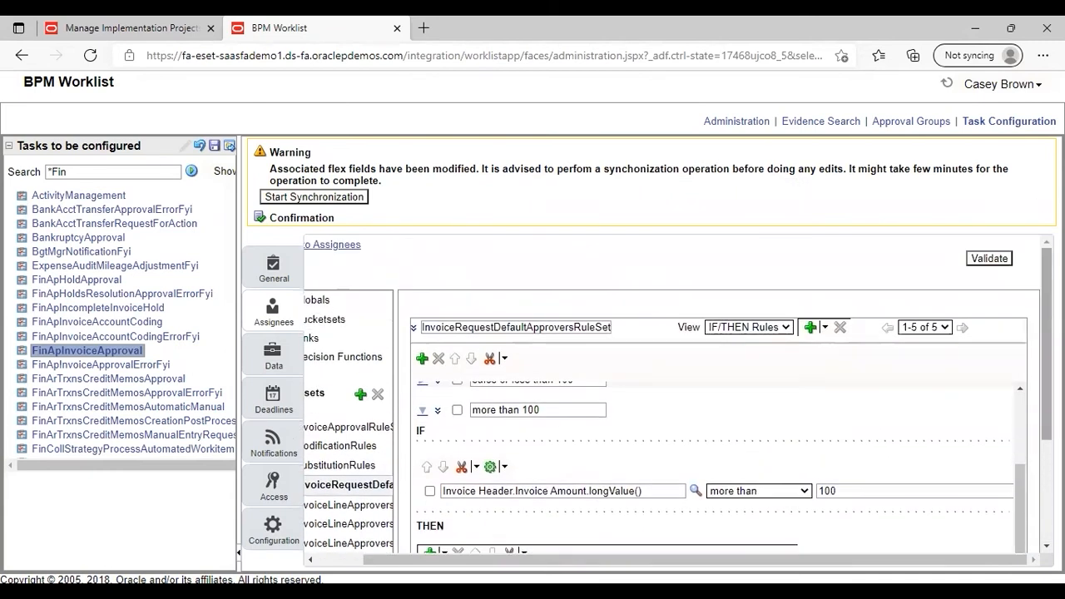
pyautogui.click(976, 257)
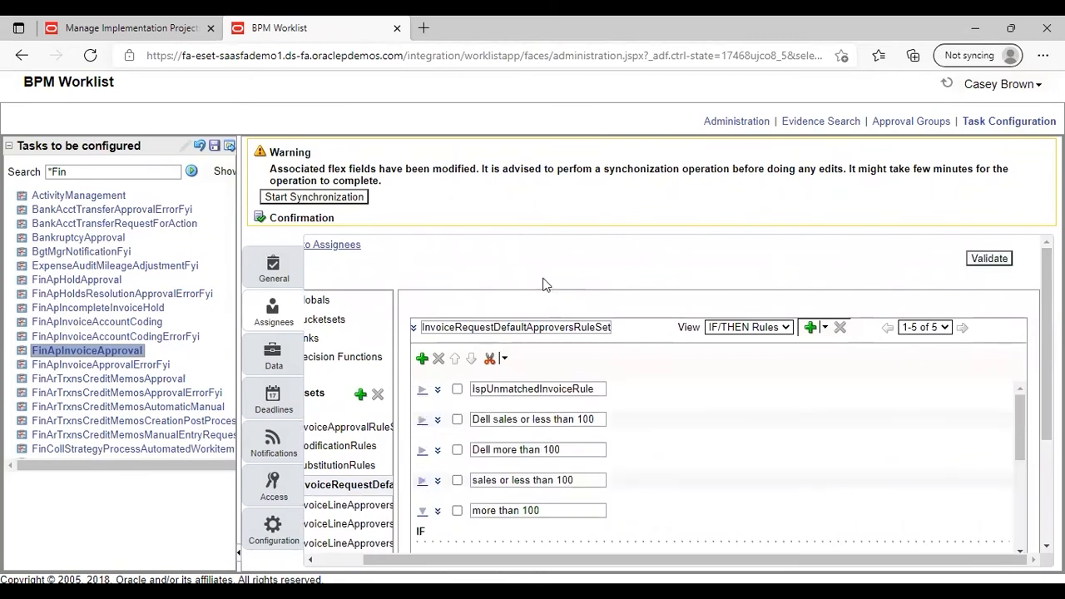
# - Commit the FinApInvoiceApproval task changes with the comments left blank
pyautogui.click(229, 148)
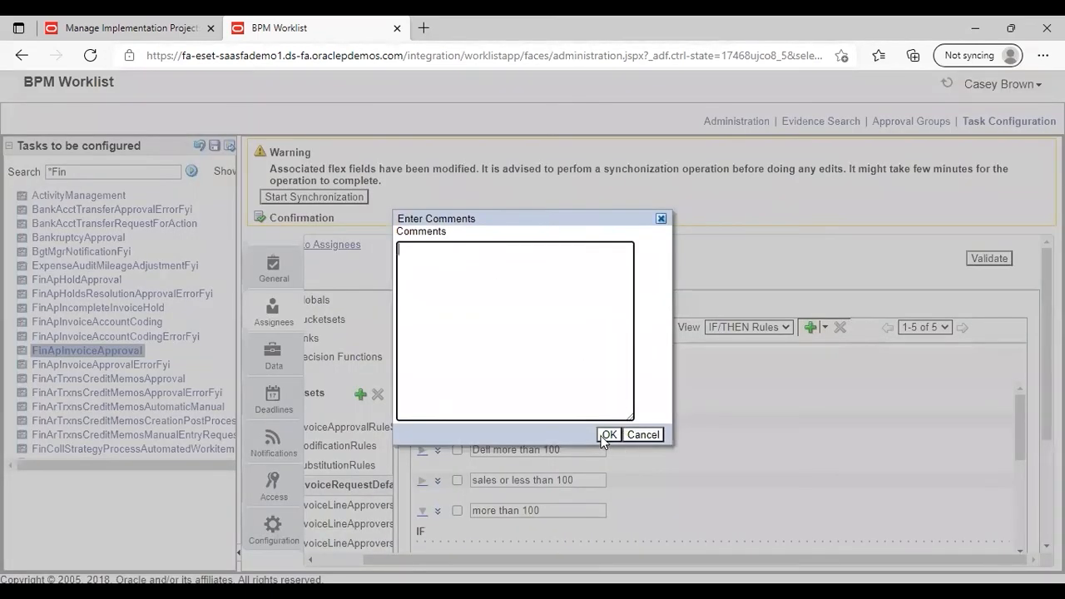
pyautogui.click(601, 432)
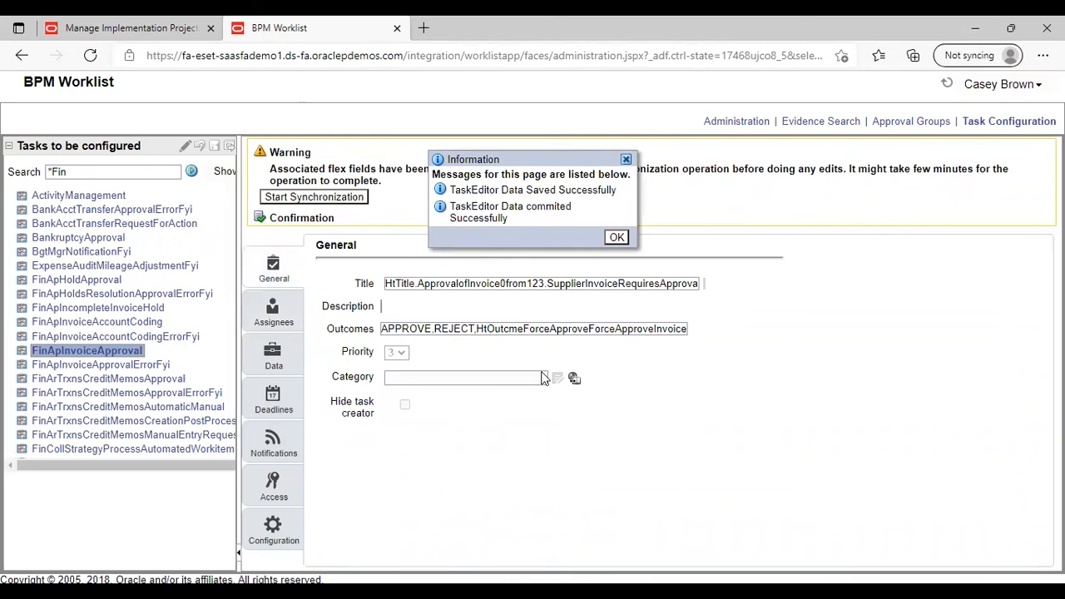
pyautogui.click(616, 238)
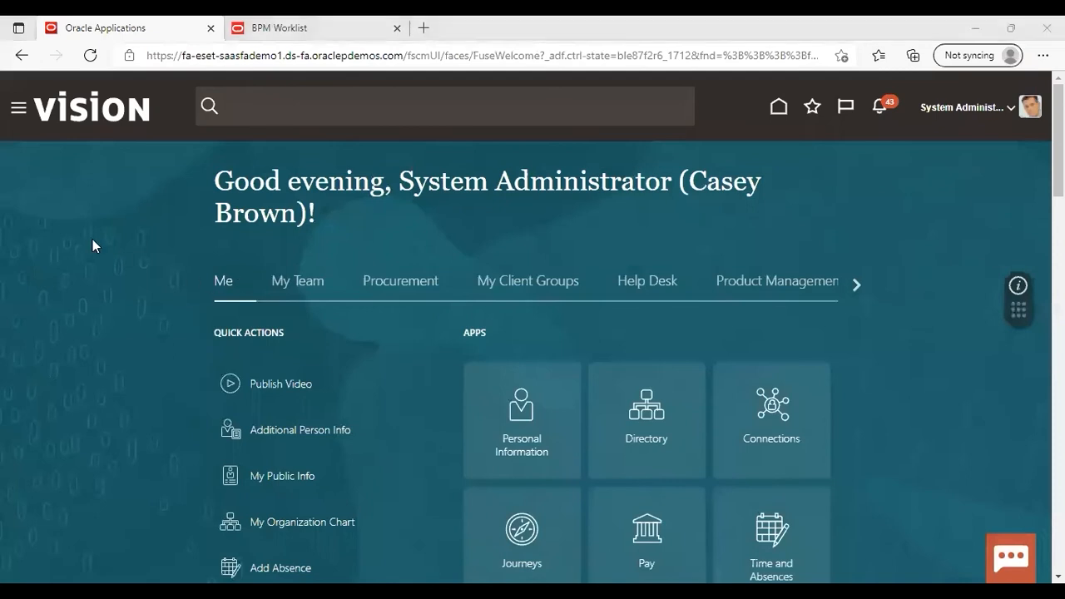
# - Go to the Payables Invoices work area from the Oracle Applications home page and start creating an invoice
pyautogui.click(19, 109)
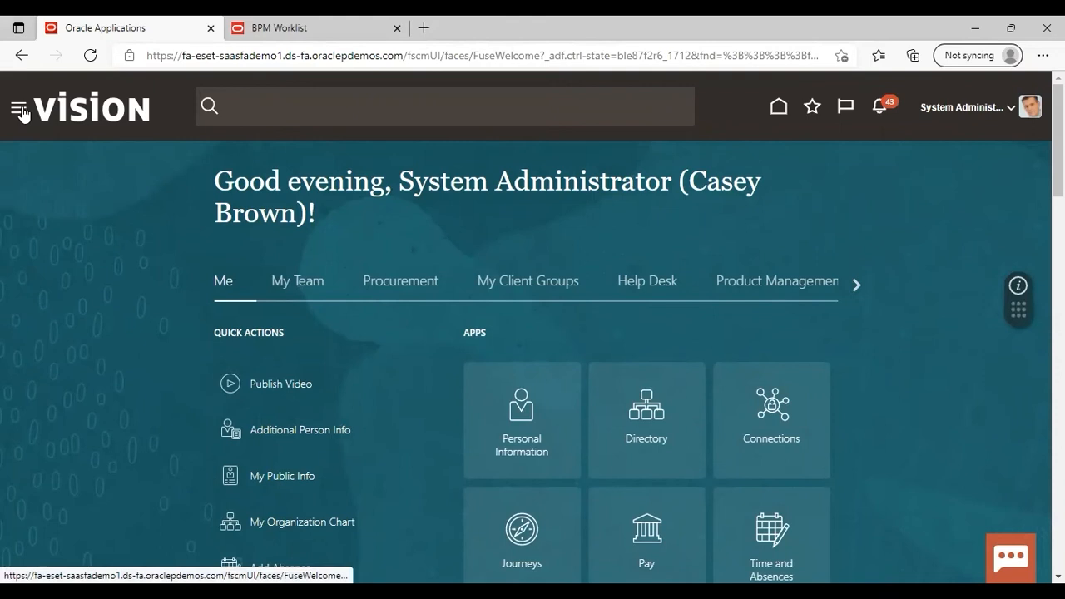
pyautogui.scroll(-5, 267, 284)
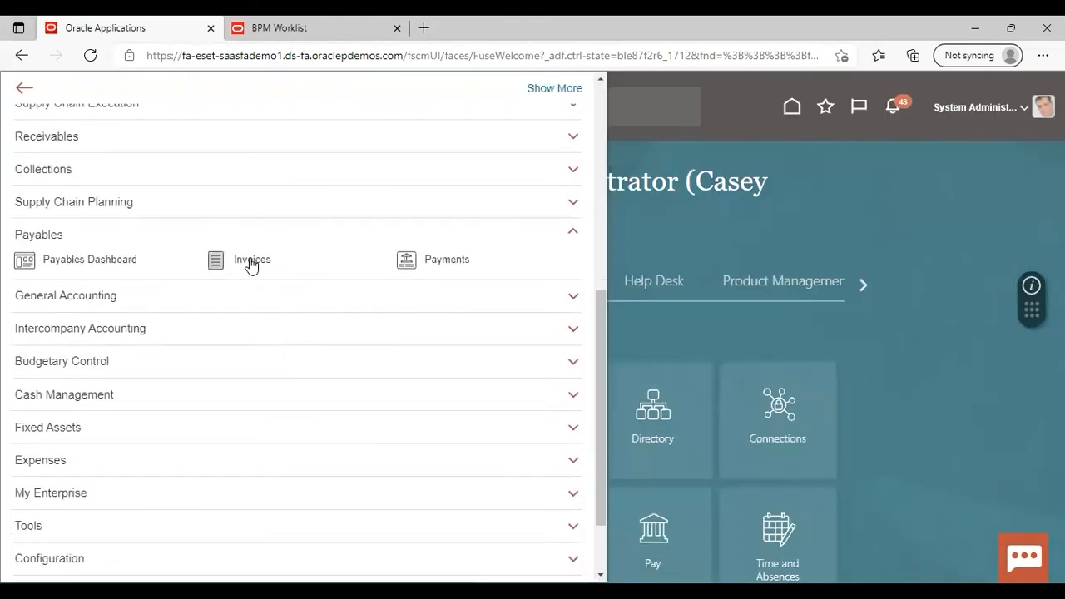
pyautogui.click(251, 258)
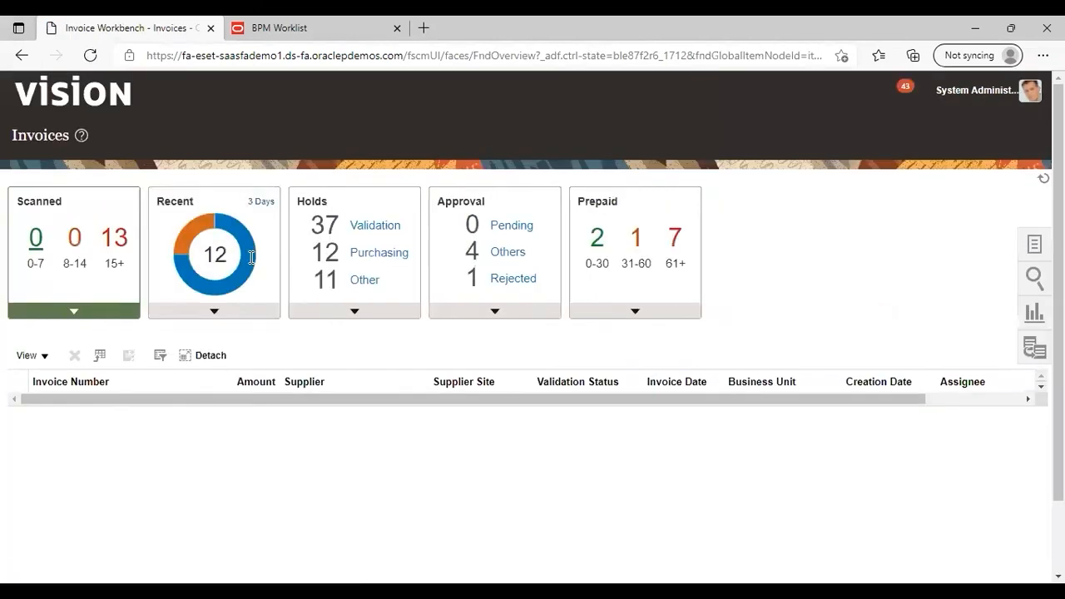
pyautogui.click(1033, 245)
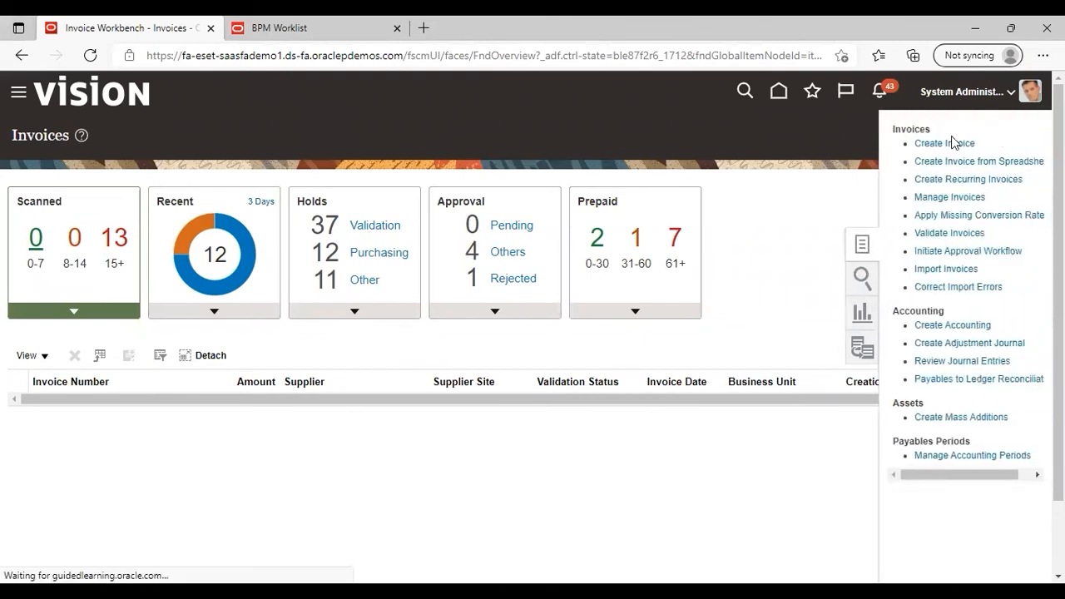
pyautogui.click(950, 143)
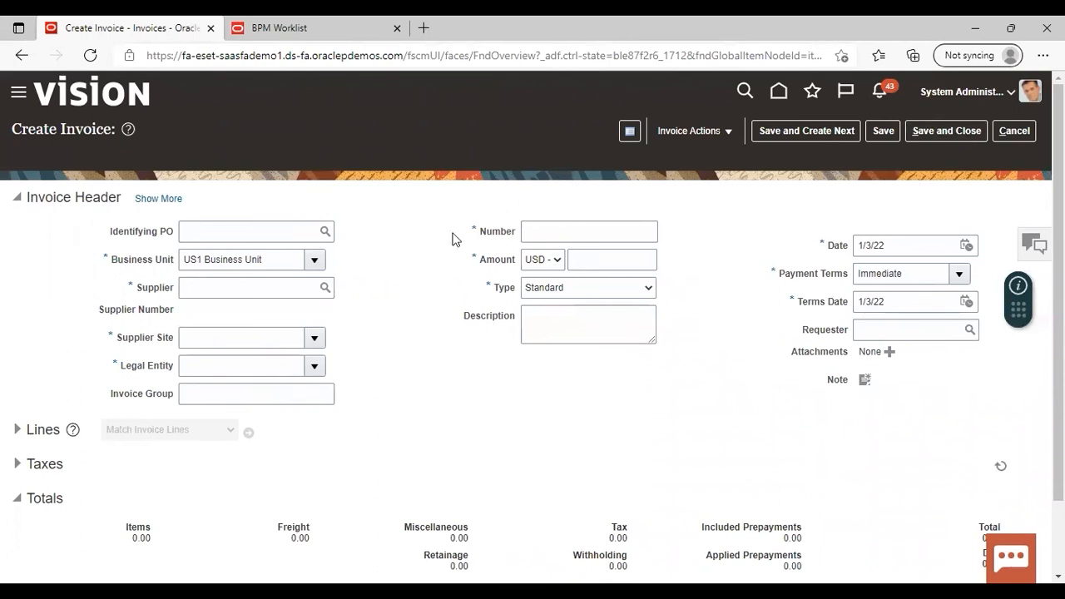
# - Fill in the invoice header with supplier Dell Inc., number 880 and an amount of 200 USD
pyautogui.click(303, 285)
pyautogui.write('dell')
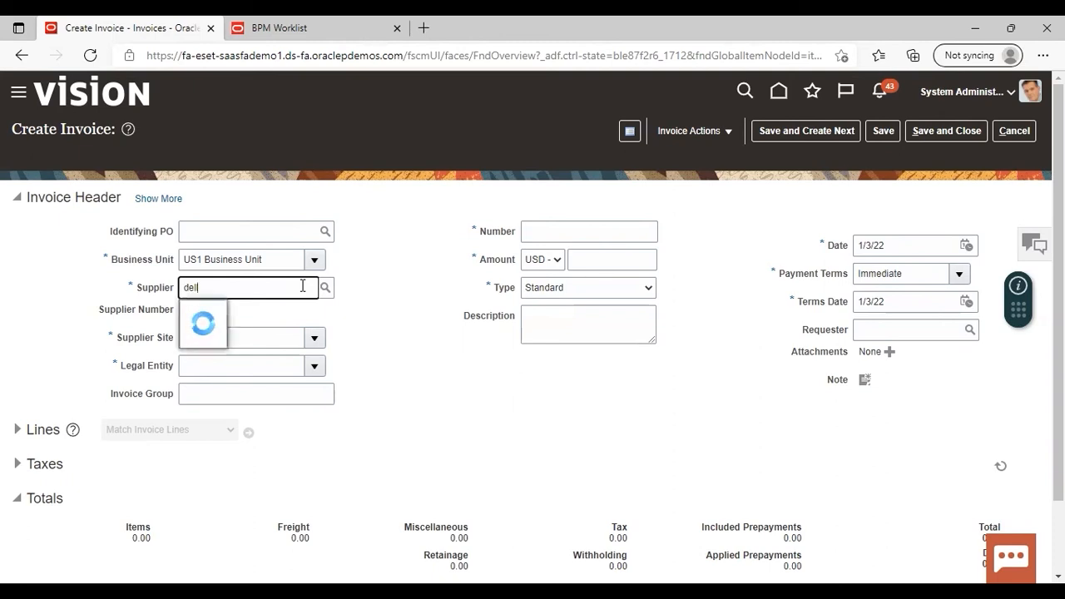
pyautogui.click(283, 319)
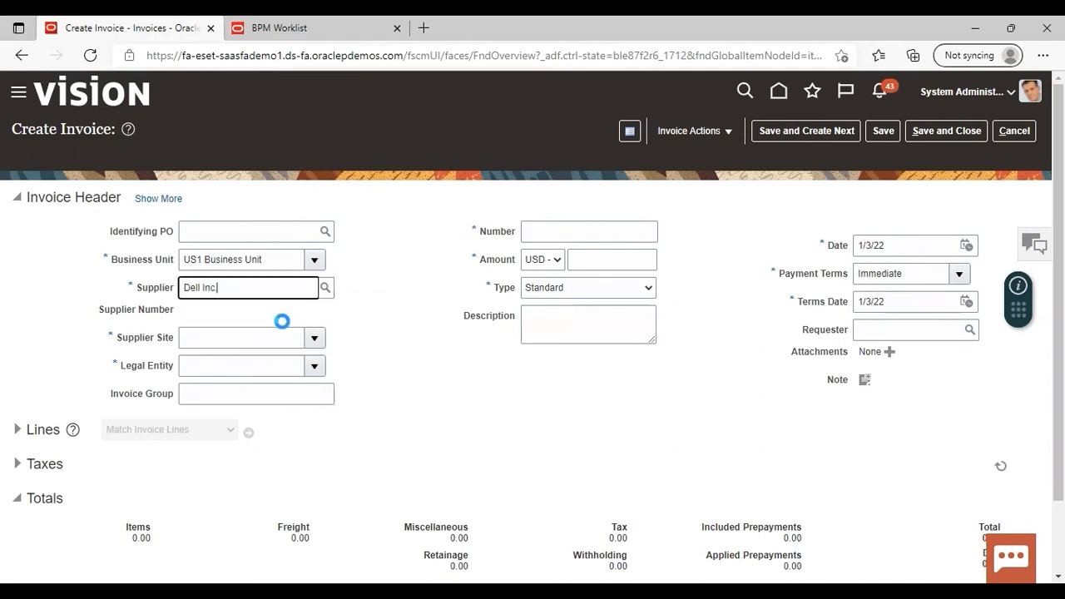
pyautogui.click(566, 229)
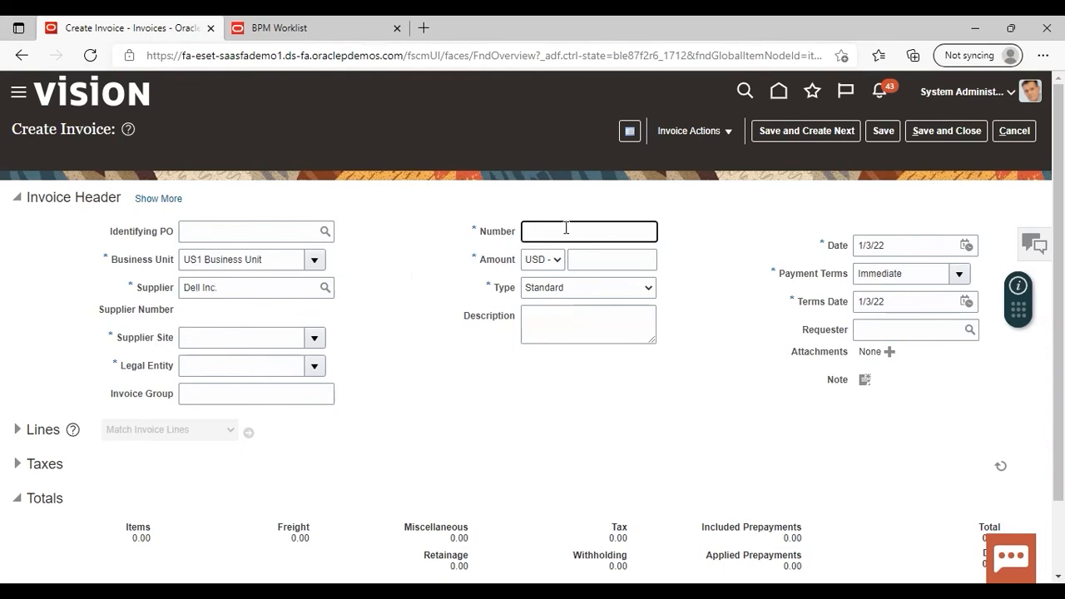
pyautogui.write('880')
pyautogui.click(615, 261)
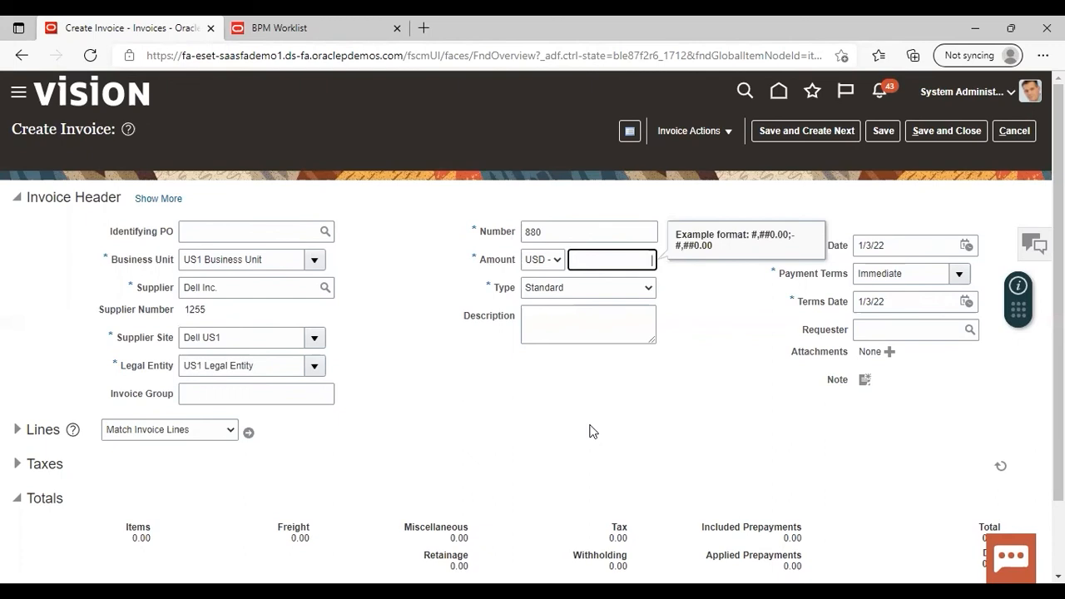
pyautogui.write('200')
# - Expand the invoice lines and set the amount of Item line 1 to 200
pyautogui.click(1058, 577)
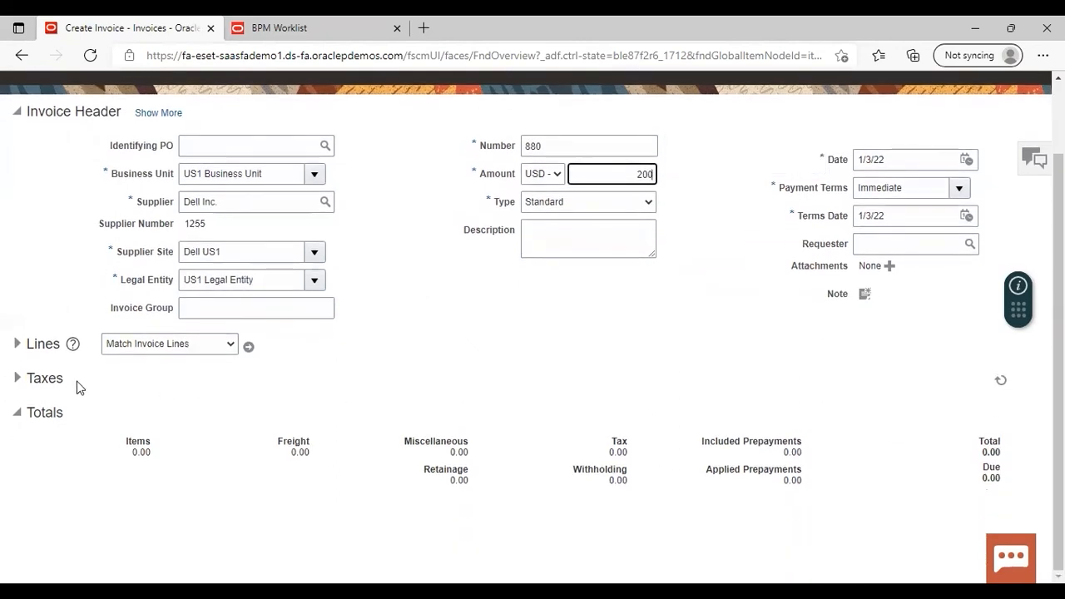
pyautogui.click(19, 345)
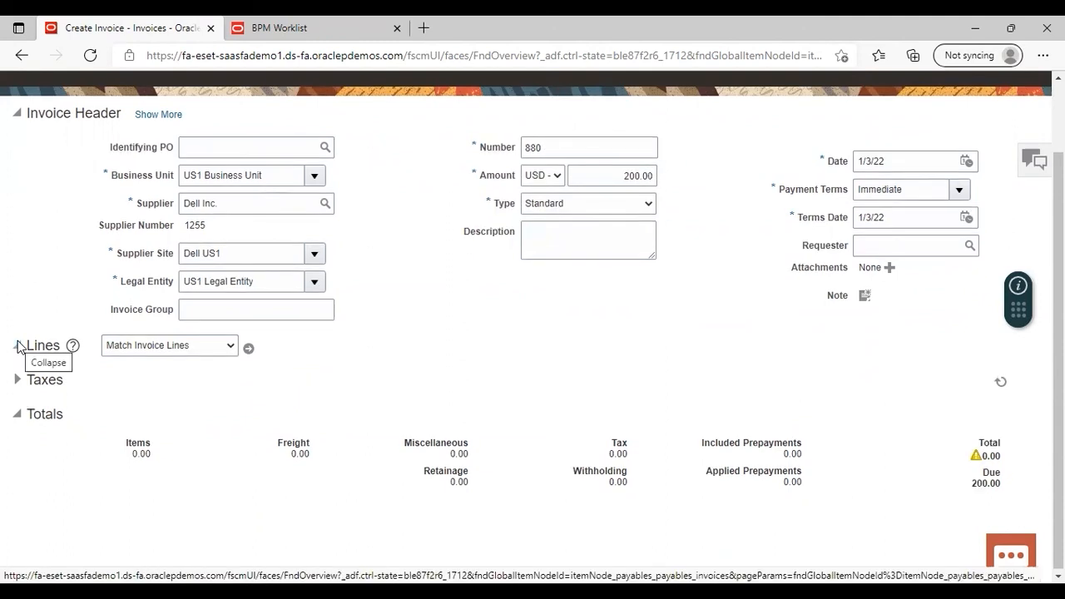
pyautogui.click(260, 497)
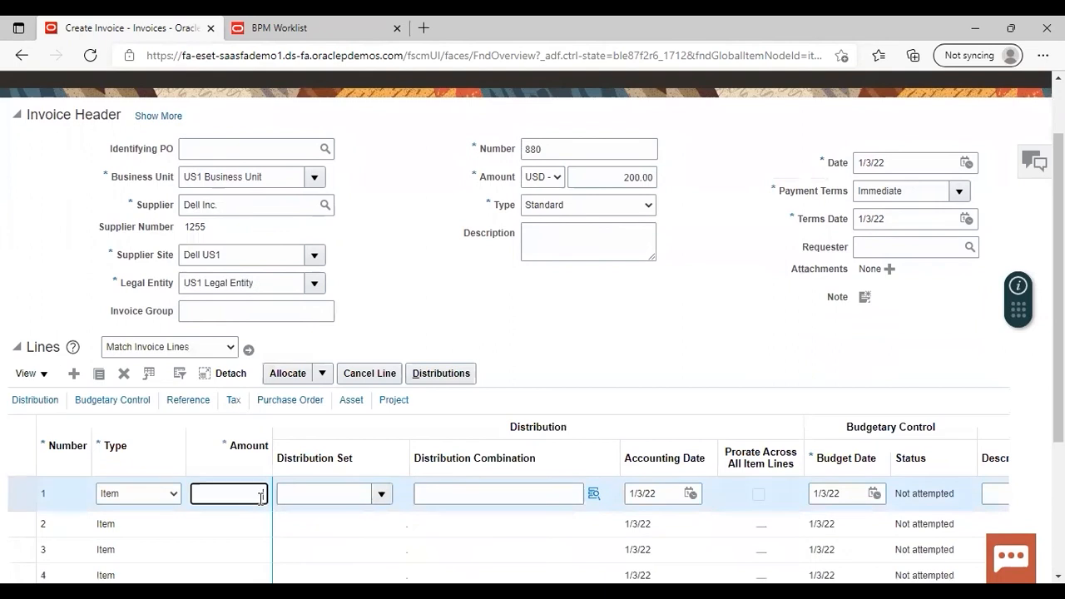
pyautogui.write('200')
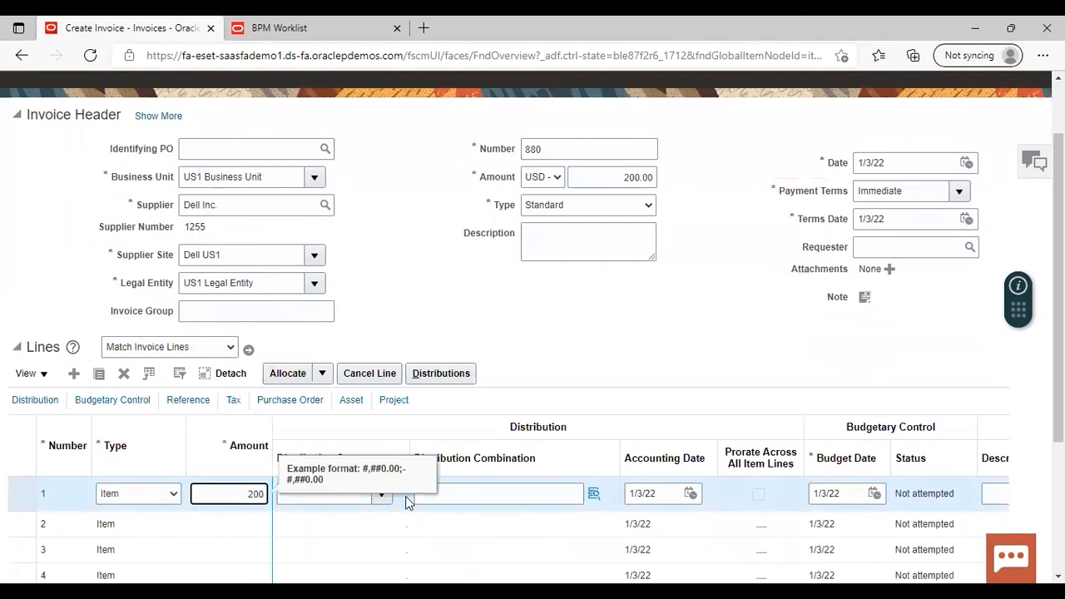
# - For line 1's distribution combination, run an advanced search for accounts whose description contains "expense"
pyautogui.click(593, 497)
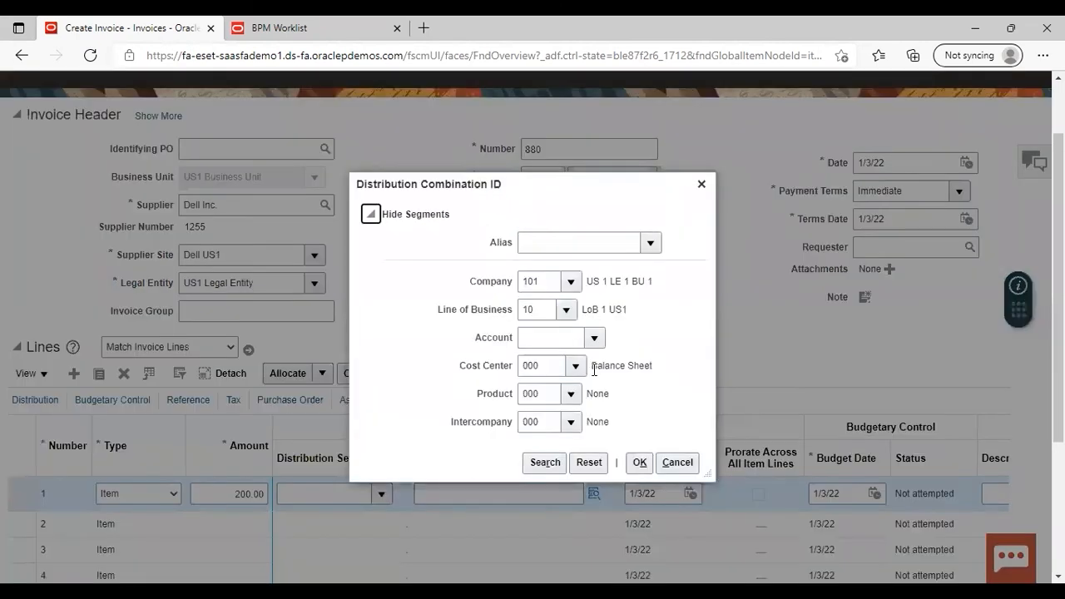
pyautogui.click(594, 339)
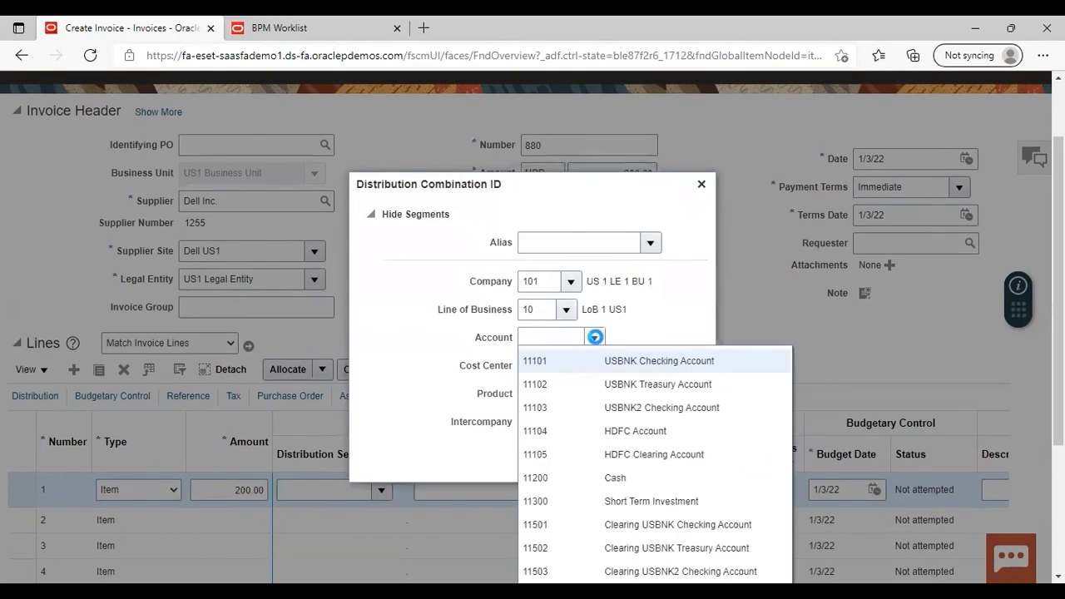
pyautogui.click(1058, 575)
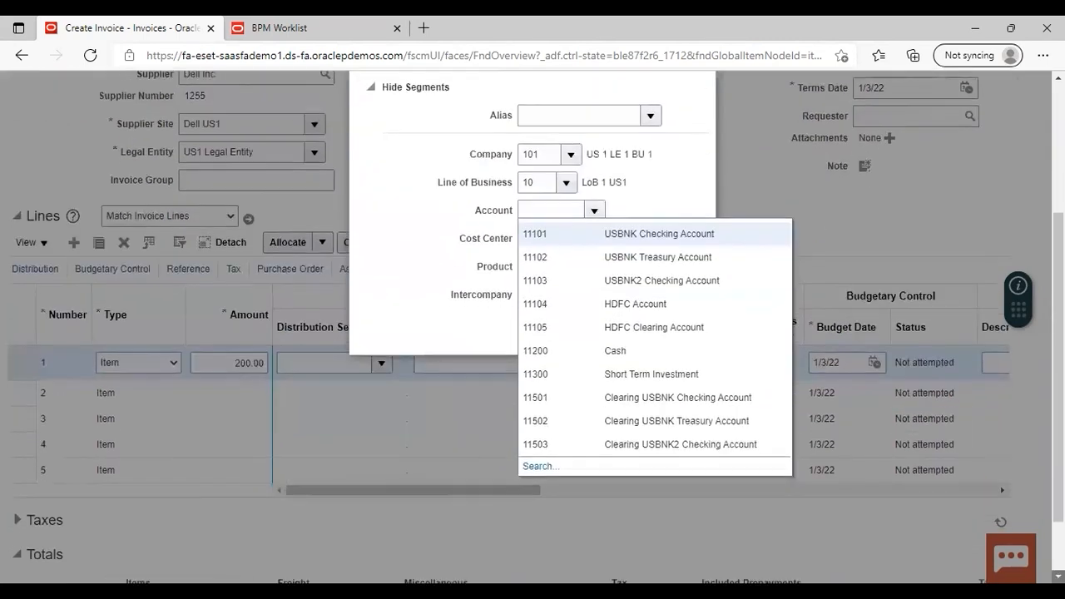
pyautogui.click(544, 463)
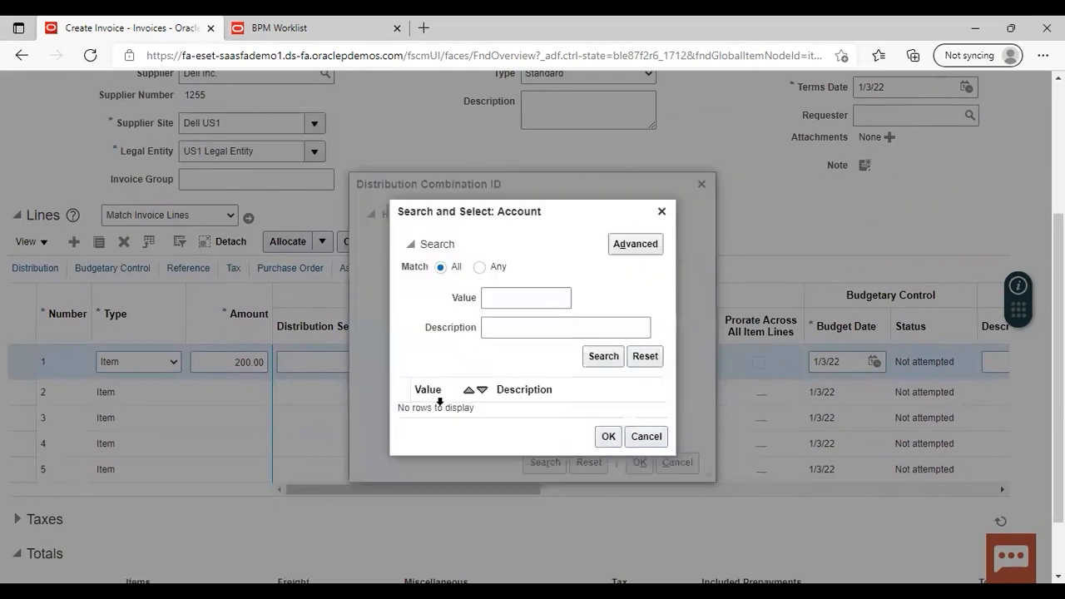
pyautogui.click(637, 244)
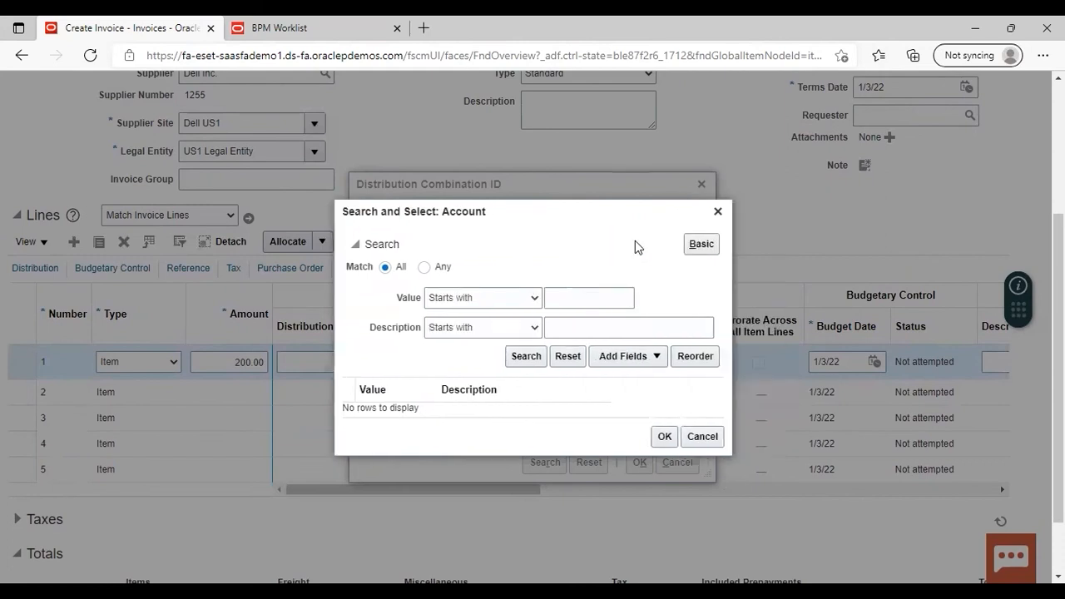
pyautogui.click(536, 328)
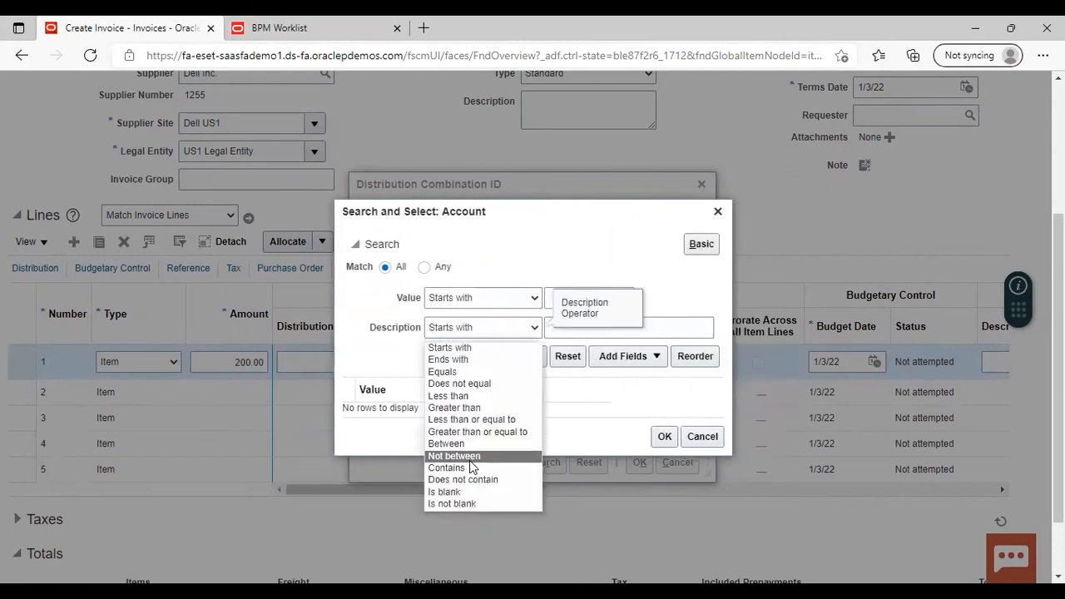
pyautogui.click(470, 467)
pyautogui.click(689, 326)
pyautogui.write('expense')
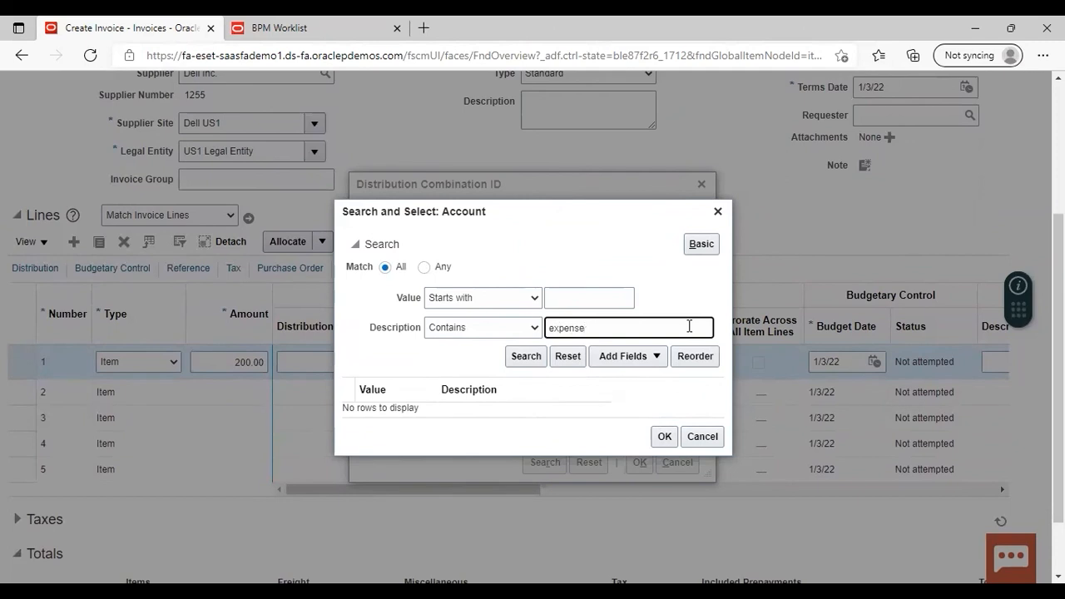
pyautogui.press('Return')
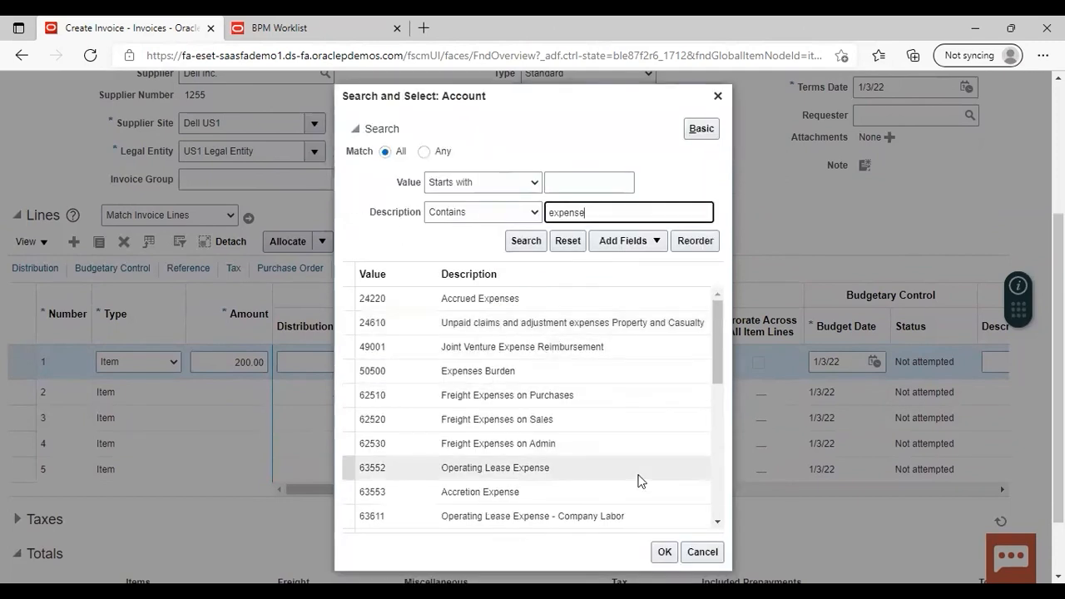
# - Choose account 65410 Recruiting expenses and apply the distribution combination to line 1
pyautogui.click(717, 521)
pyautogui.moveTo(717, 521); pyautogui.dragTo(717, 522)
pyautogui.click(630, 369)
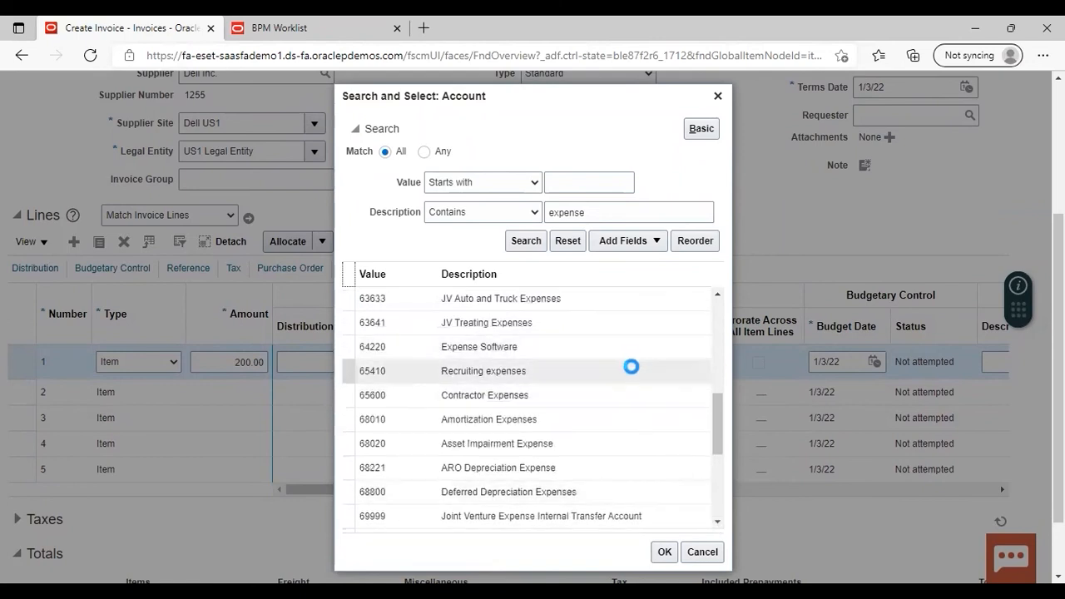
pyautogui.click(663, 552)
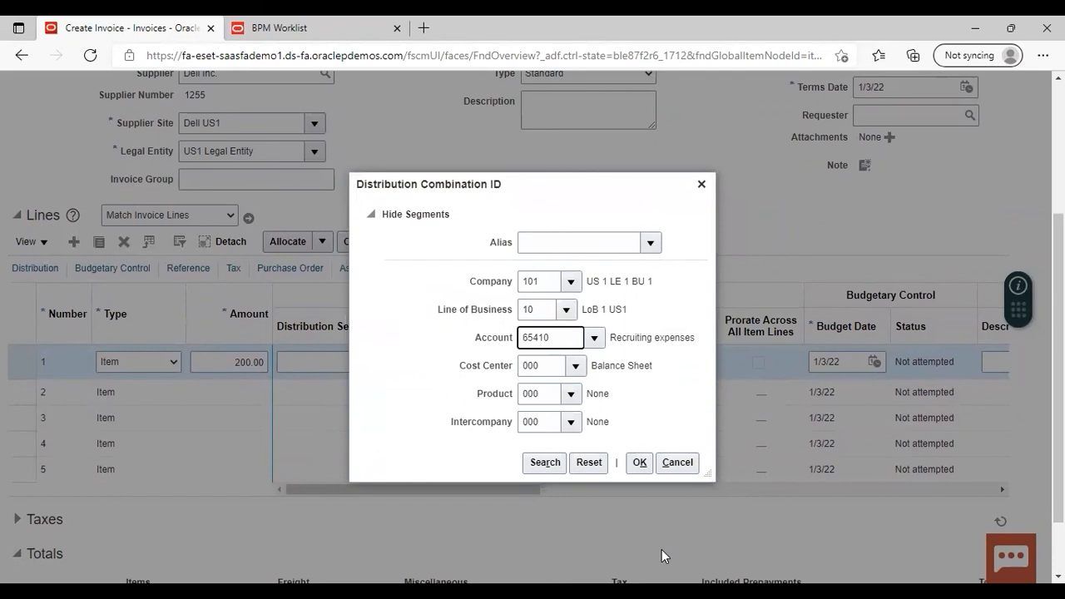
pyautogui.click(639, 463)
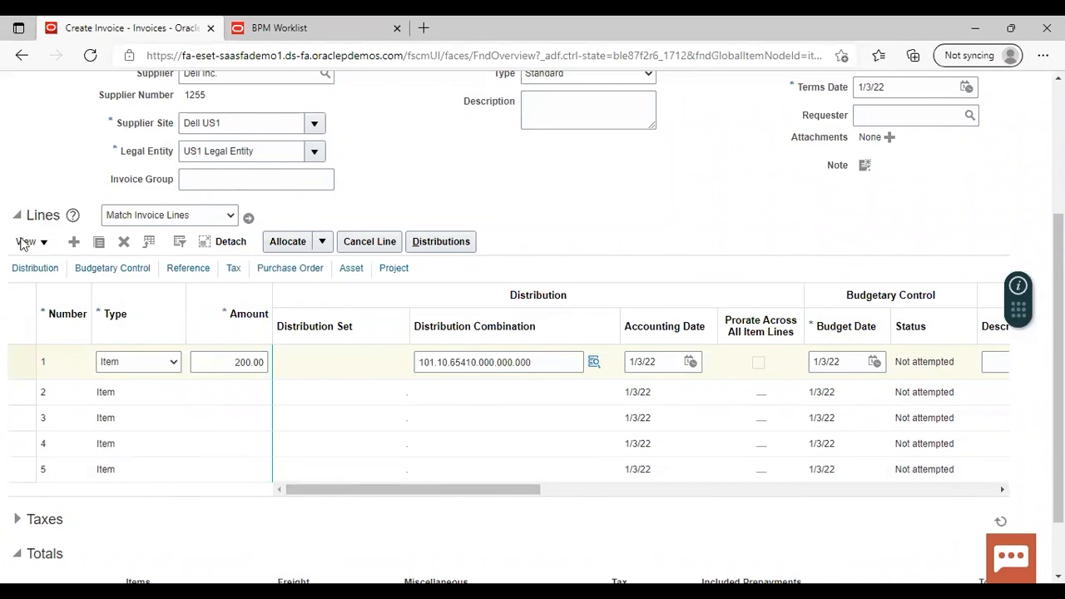
# - Expand the invoice's taxes to check the tax total, and set the header amount to 219 so it includes tax
pyautogui.click(17, 518)
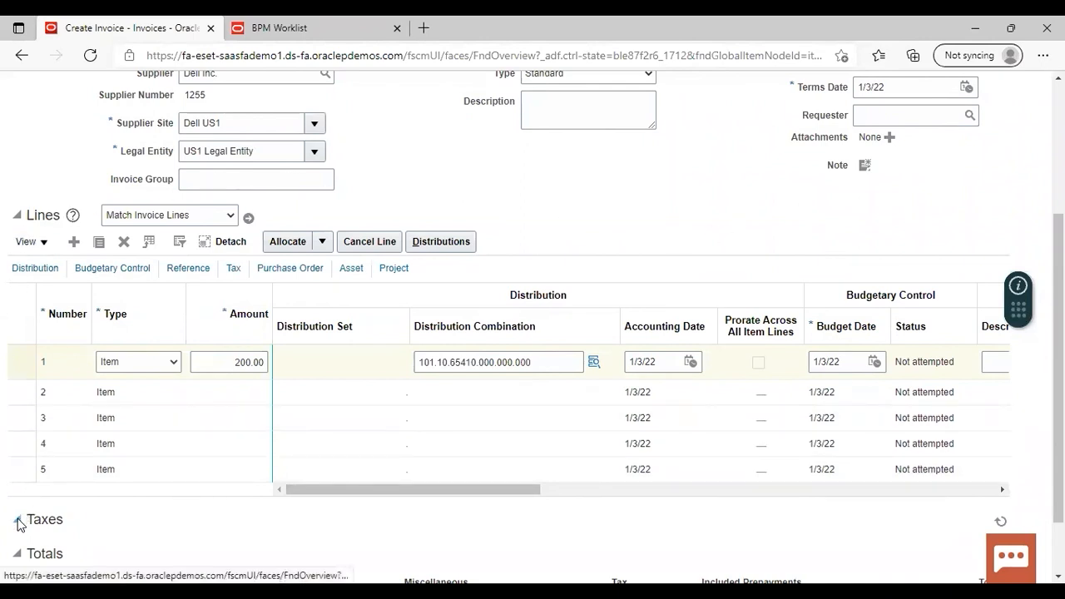
pyautogui.moveTo(1058, 366); pyautogui.dragTo(1058, 416)
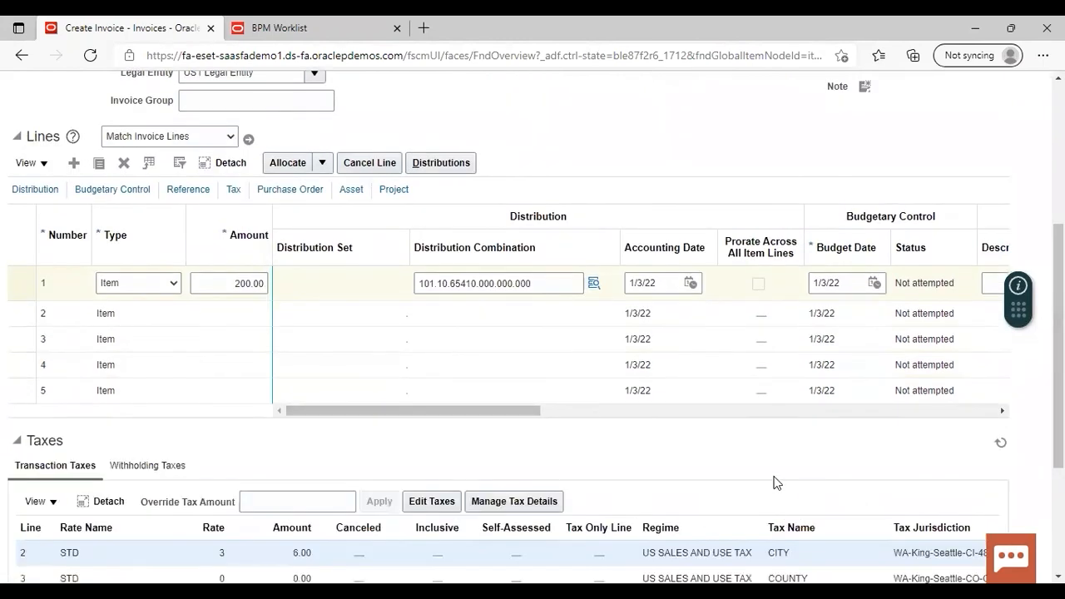
pyautogui.scroll(-3, 774, 483)
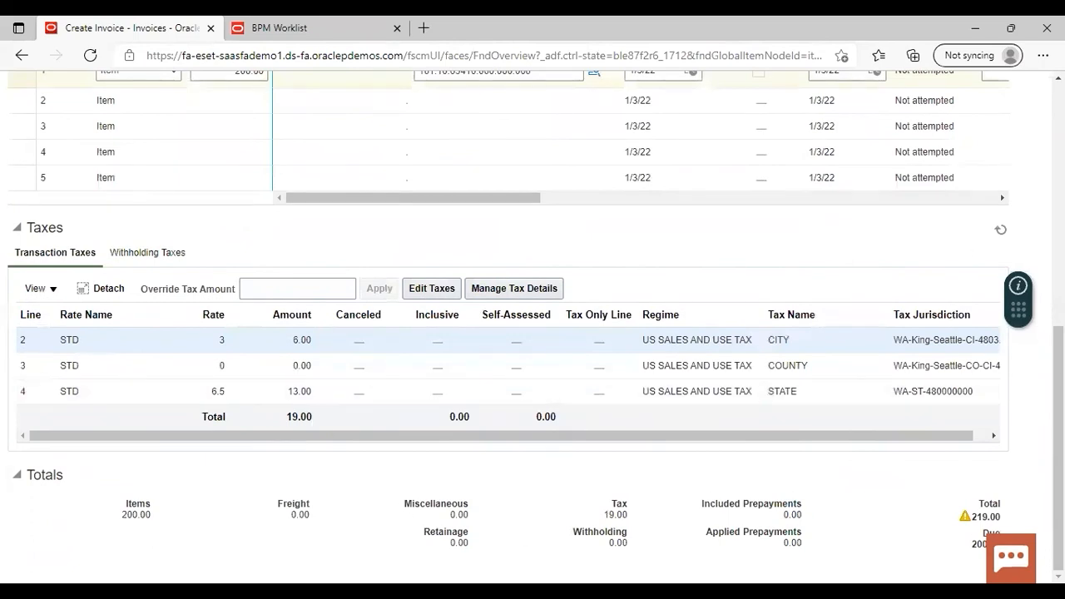
pyautogui.scroll(6, 824, 141)
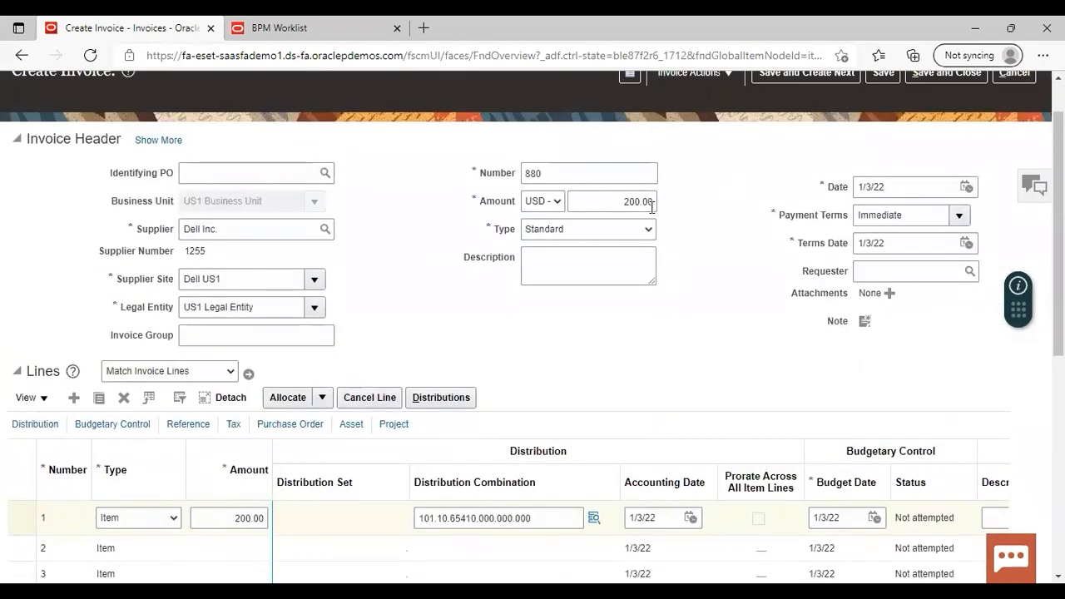
pyautogui.click(641, 202)
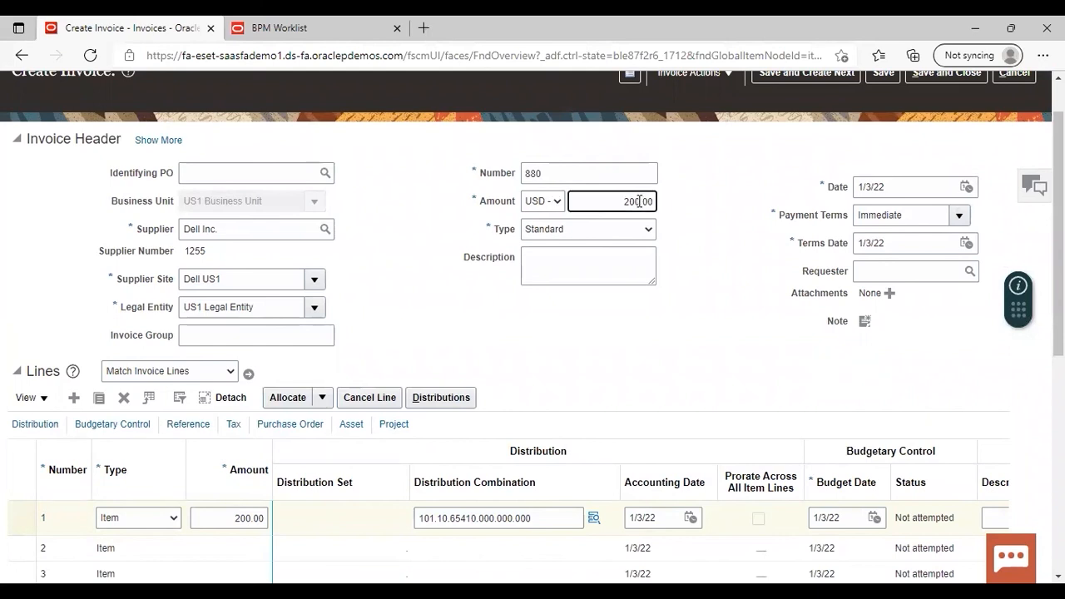
pyautogui.press('BackSpace')
pyautogui.press('BackSpace')
pyautogui.write('19')
pyautogui.click(678, 316)
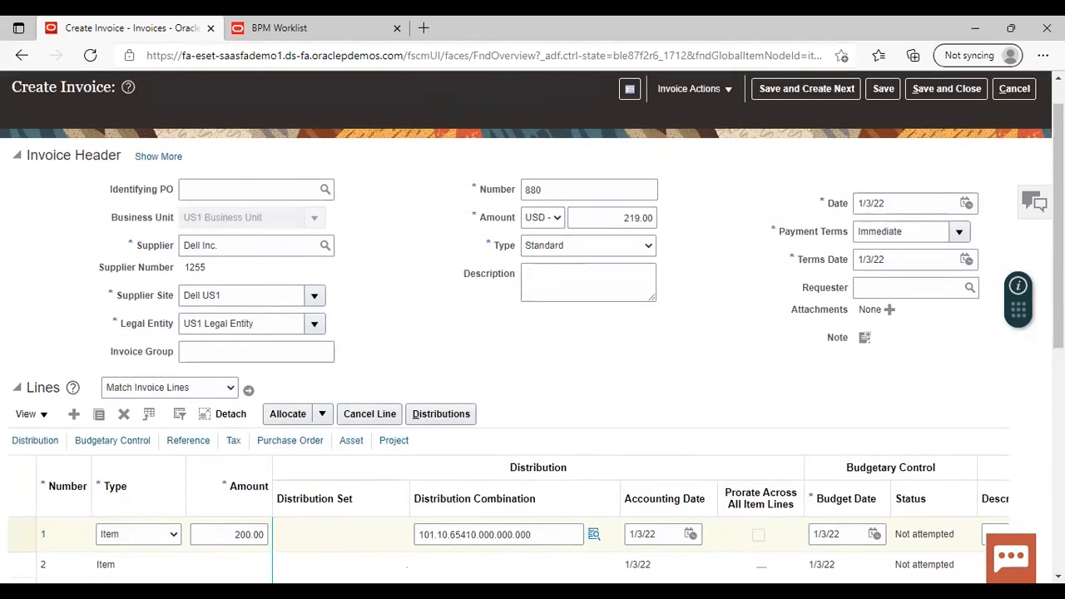
# - Validate invoice 880
pyautogui.click(694, 131)
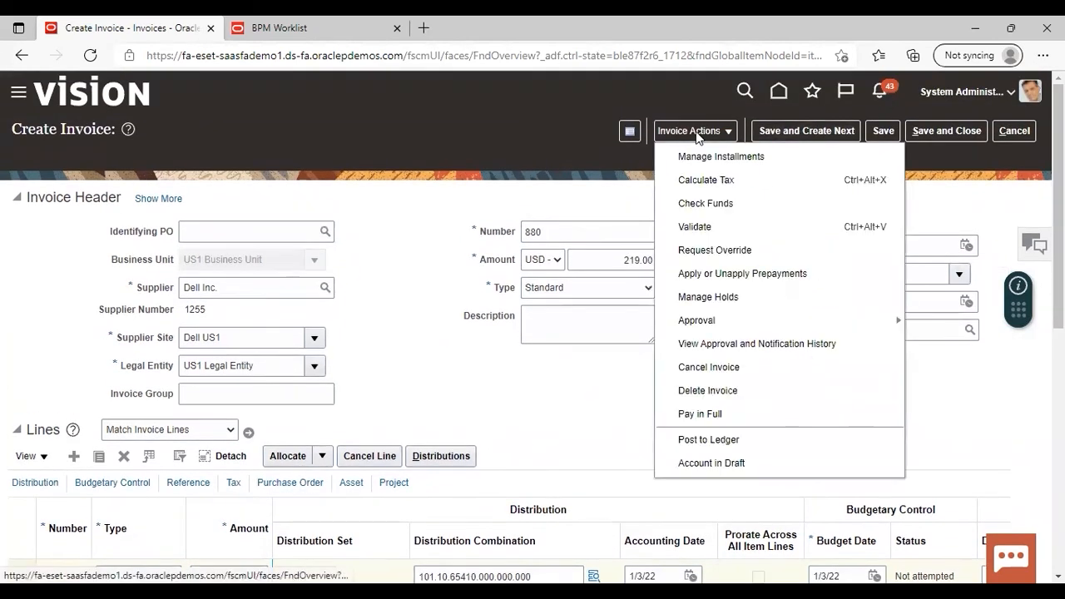
pyautogui.click(695, 227)
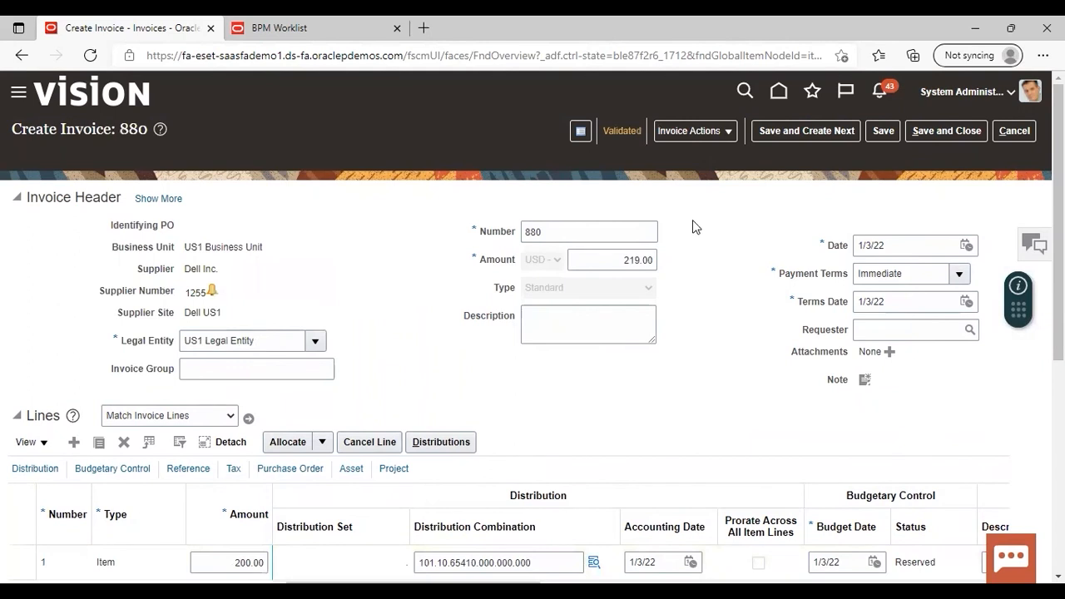
# - Check the status summary of invoice 880 and initiate its approval
pyautogui.click(611, 131)
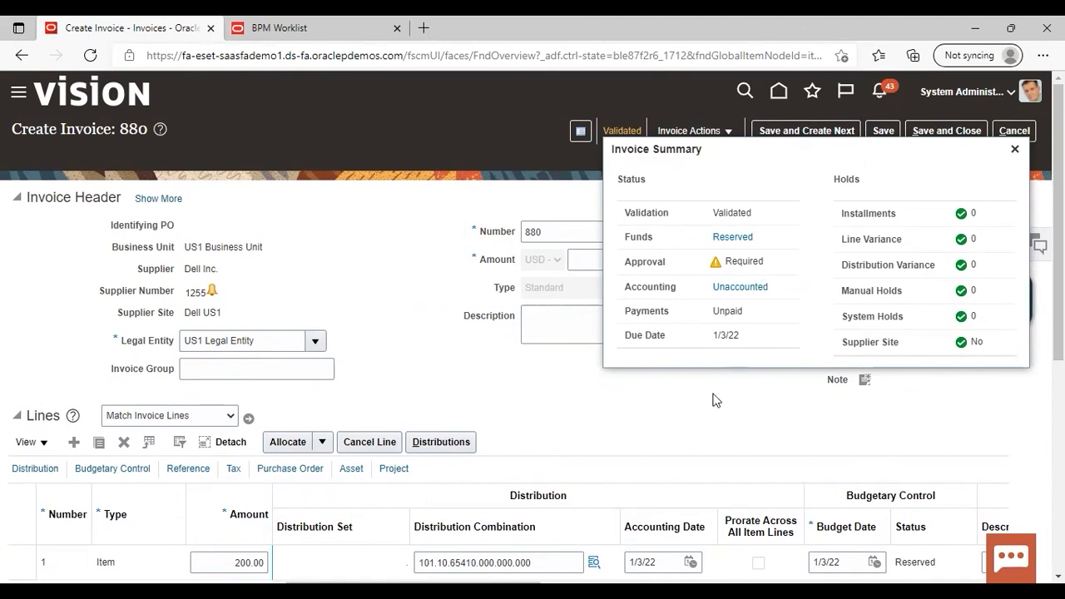
pyautogui.click(1015, 146)
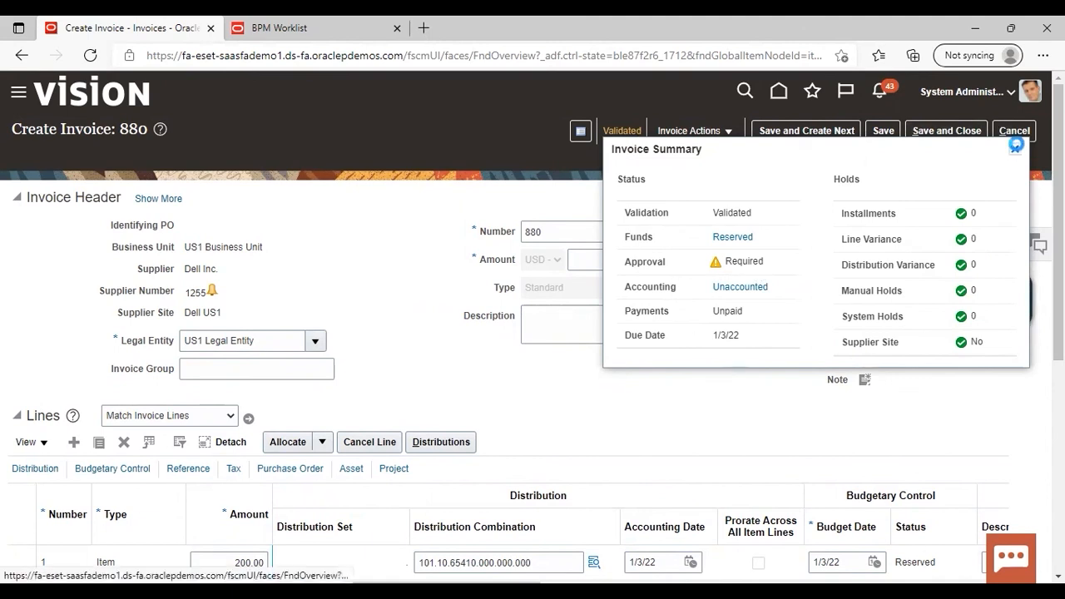
pyautogui.click(705, 130)
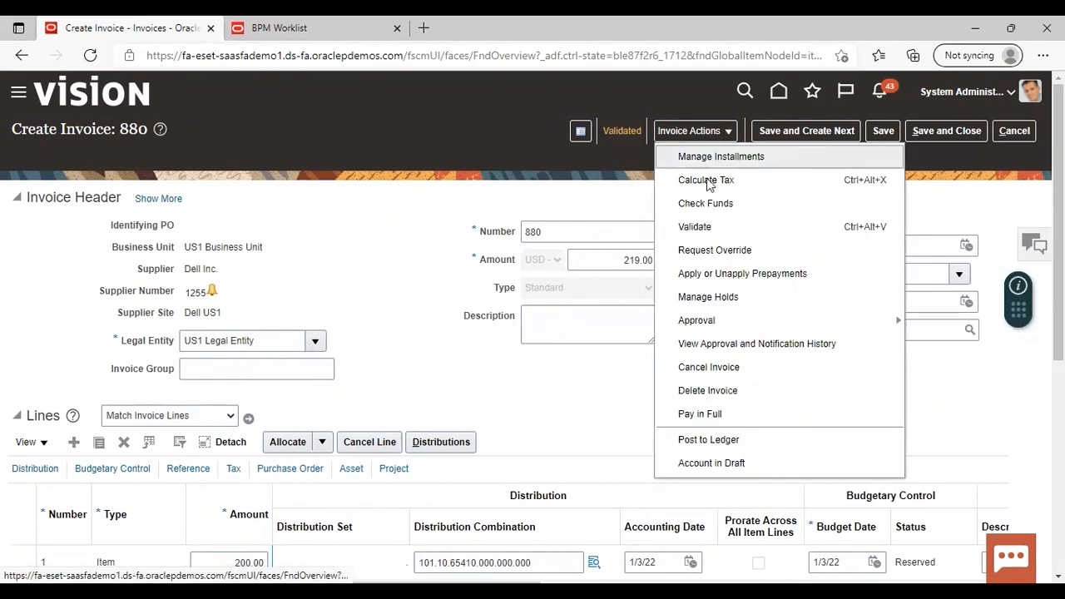
pyautogui.moveTo(720, 321)
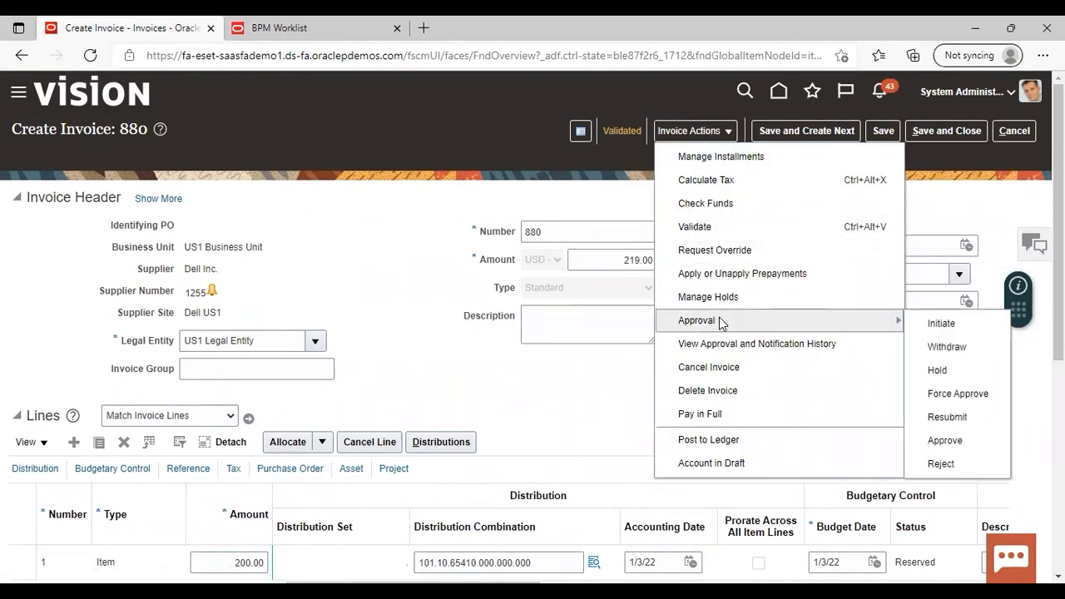
pyautogui.click(941, 322)
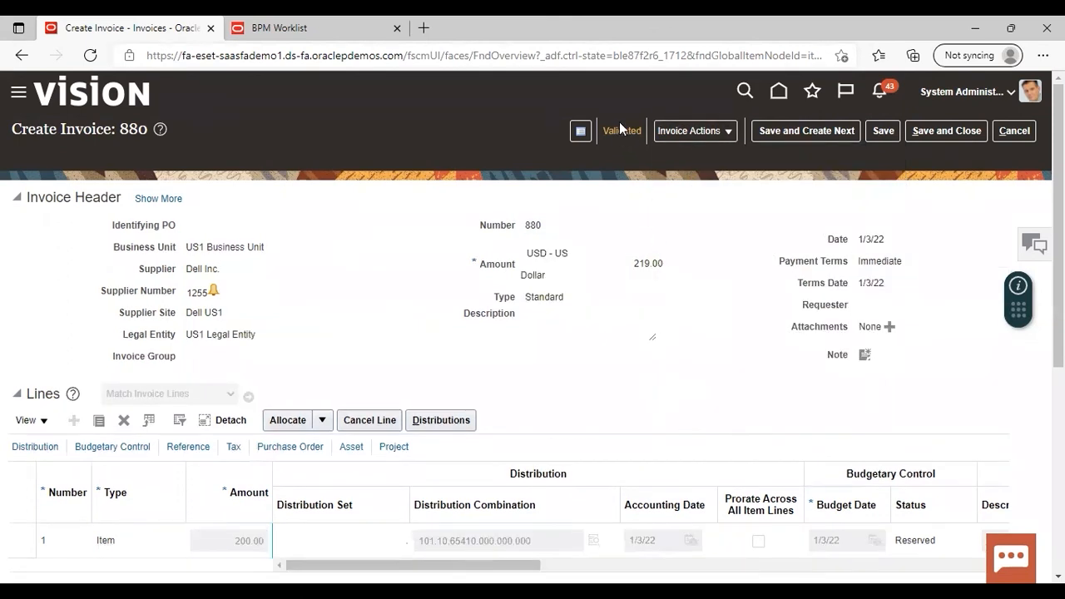
# - Review the approval and notification history of invoice 880, and leave the invoice to return to the invoices list
pyautogui.click(690, 134)
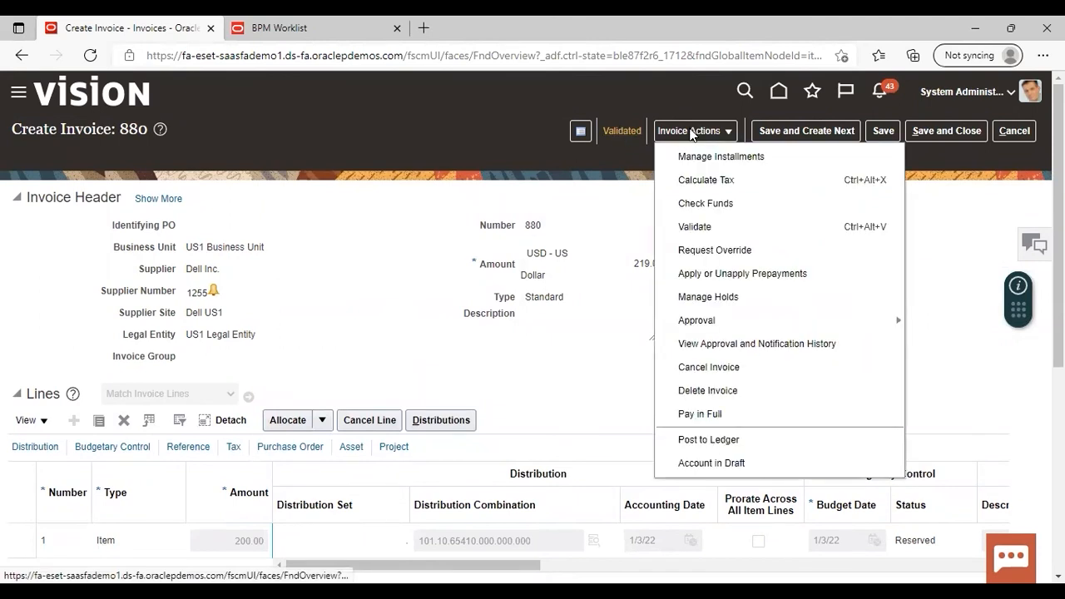
pyautogui.click(697, 346)
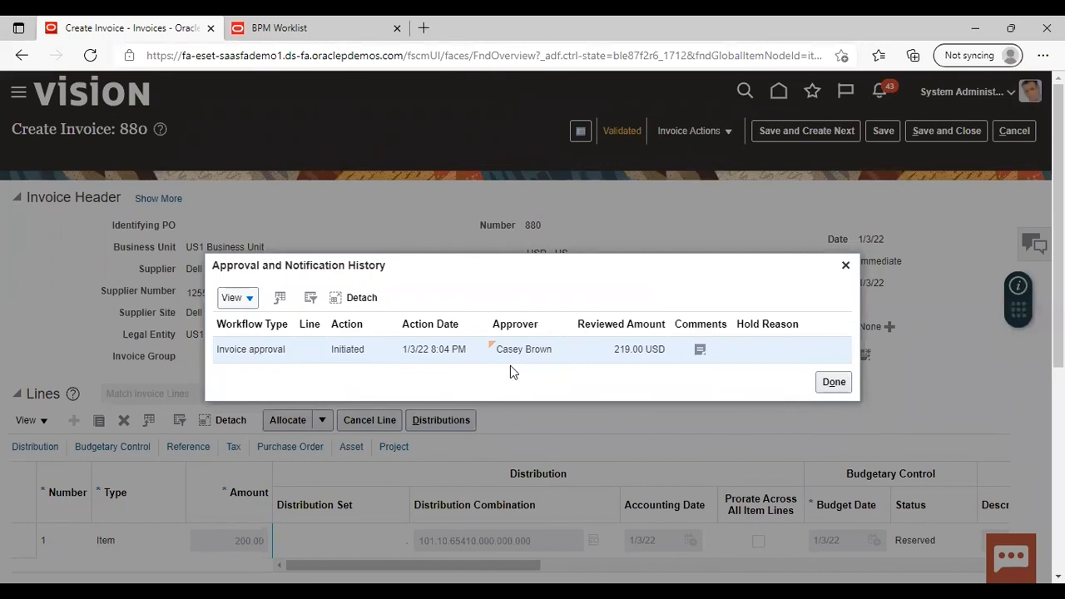
pyautogui.click(834, 383)
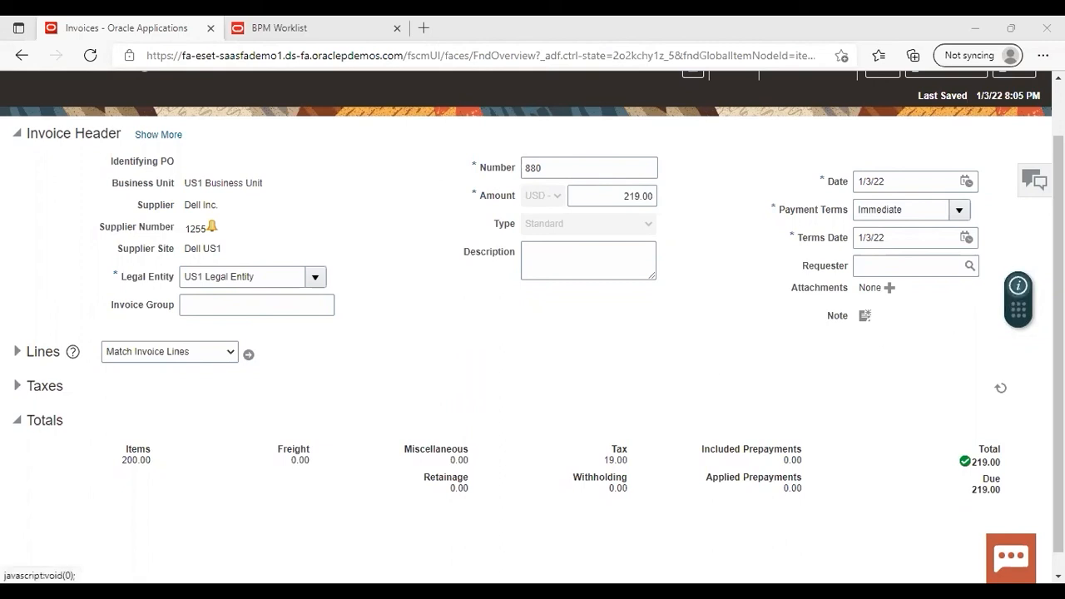
pyautogui.scroll(1, 1015, 133)
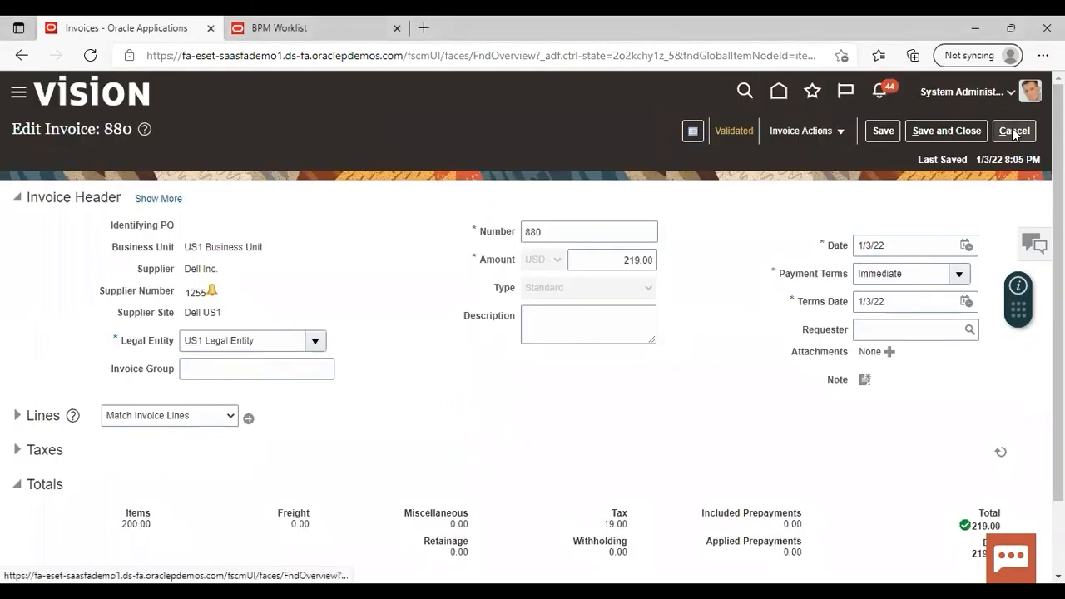
pyautogui.click(1014, 130)
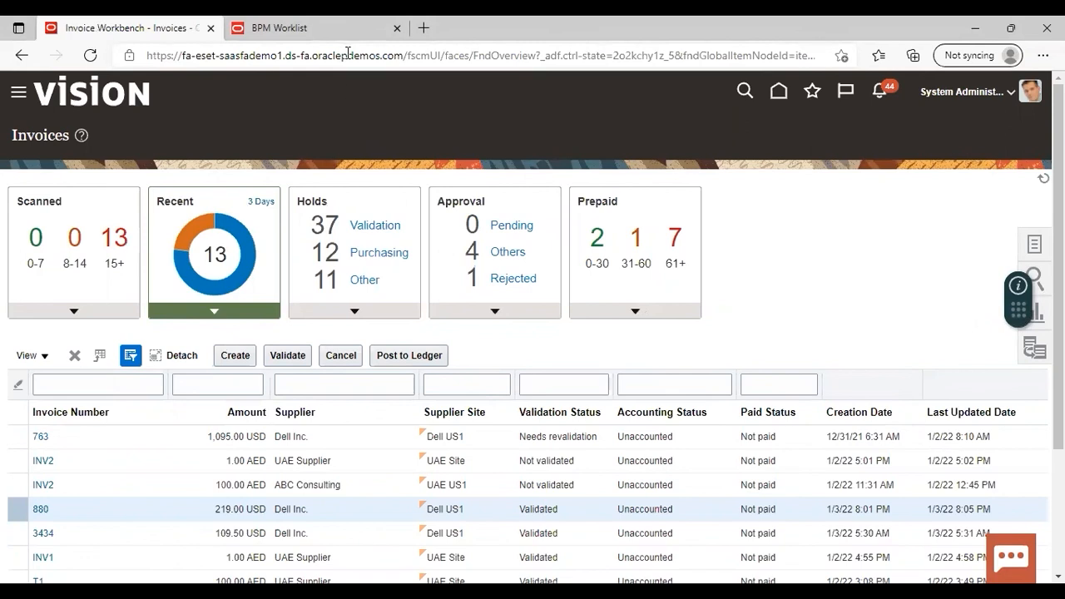
# - Switch to BPM Worklist, expand the "more than 100" rule, and examine its condition, approval action and the approver types available to add
pyautogui.click(278, 28)
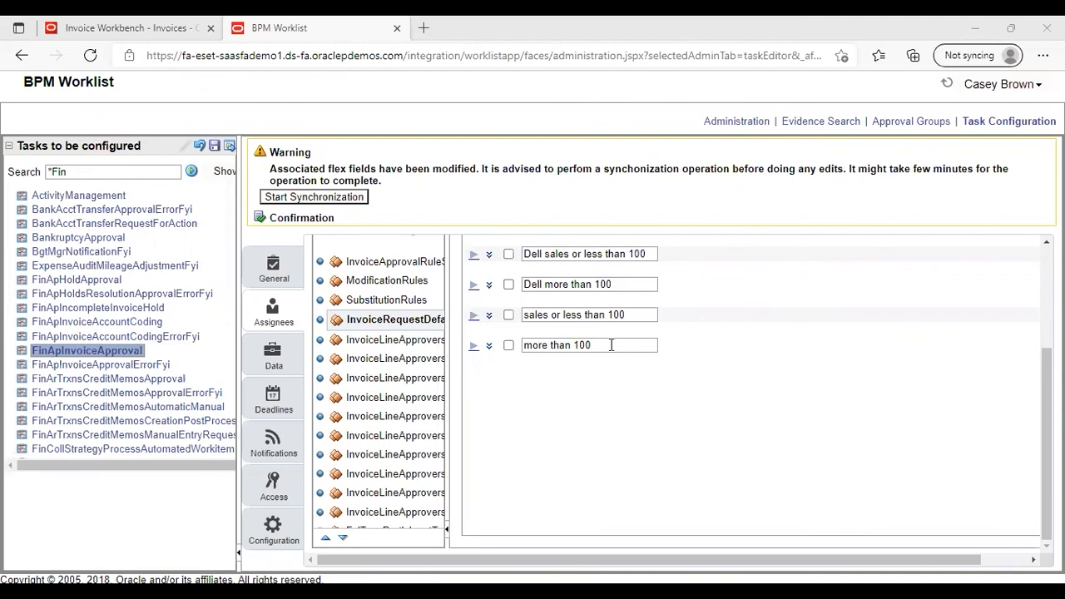
pyautogui.click(472, 348)
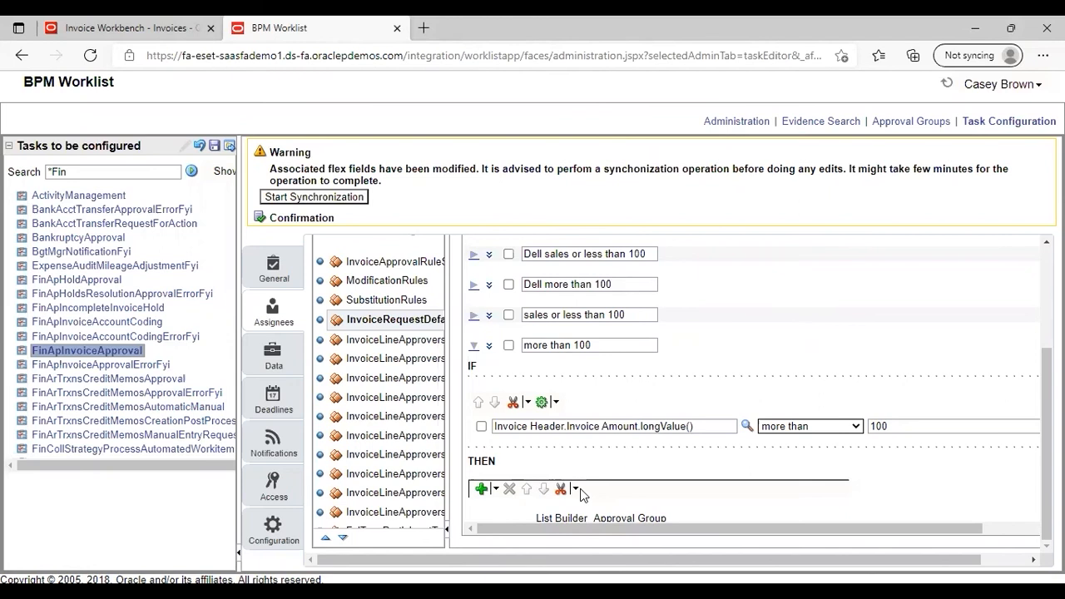
pyautogui.click(496, 489)
pyautogui.moveTo(545, 470)
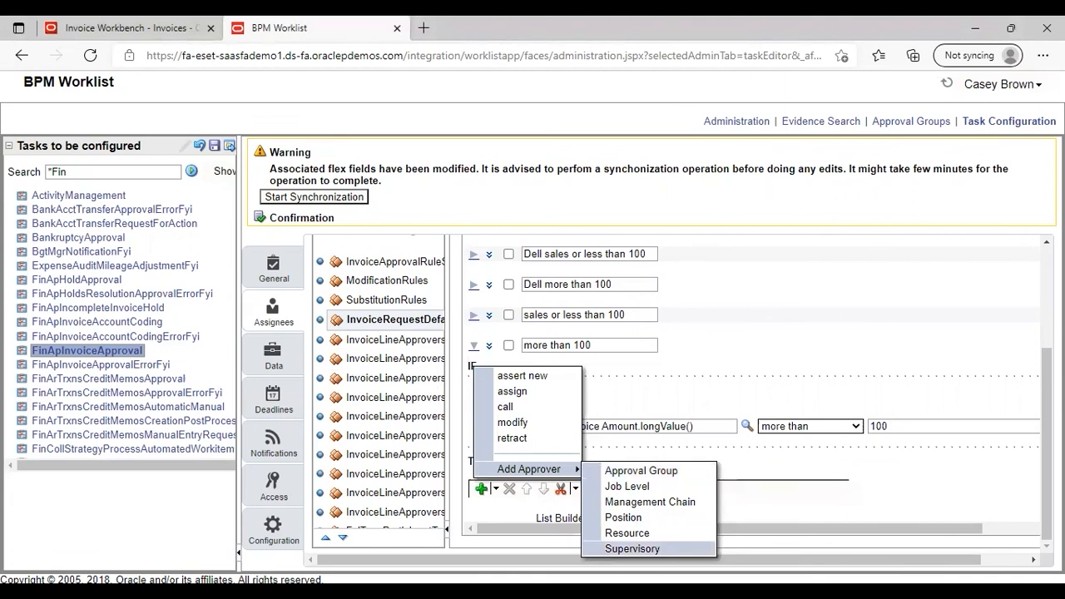
pyautogui.click(634, 558)
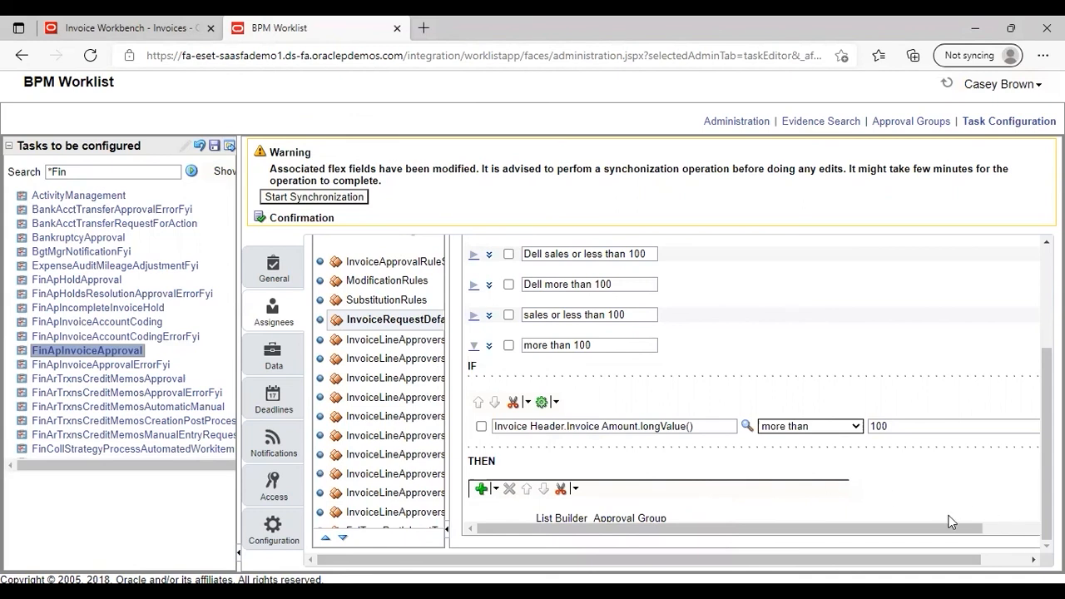
pyautogui.click(1031, 529)
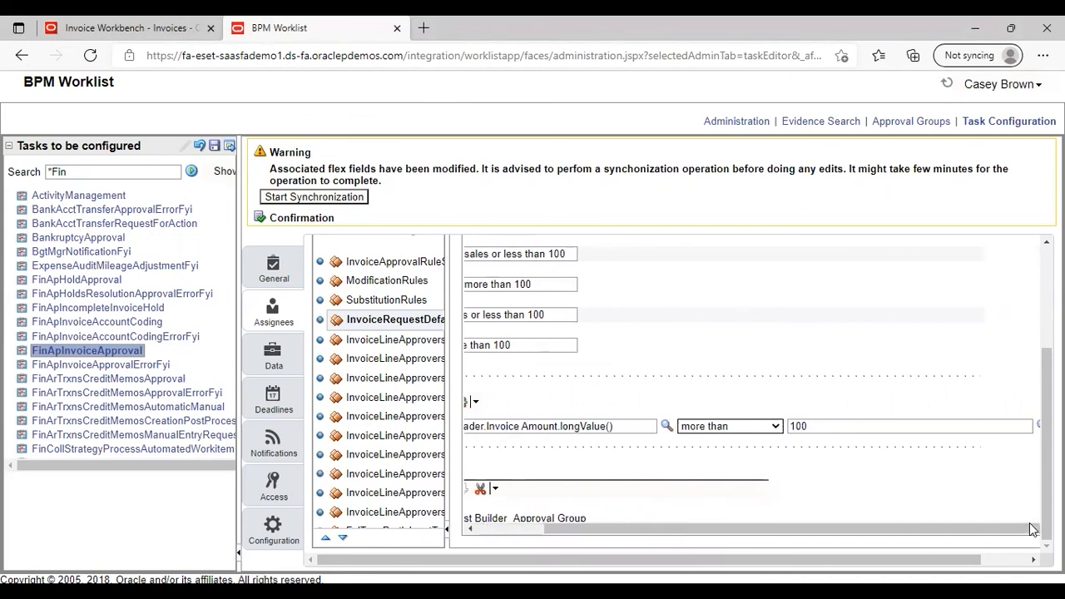
pyautogui.click(511, 529)
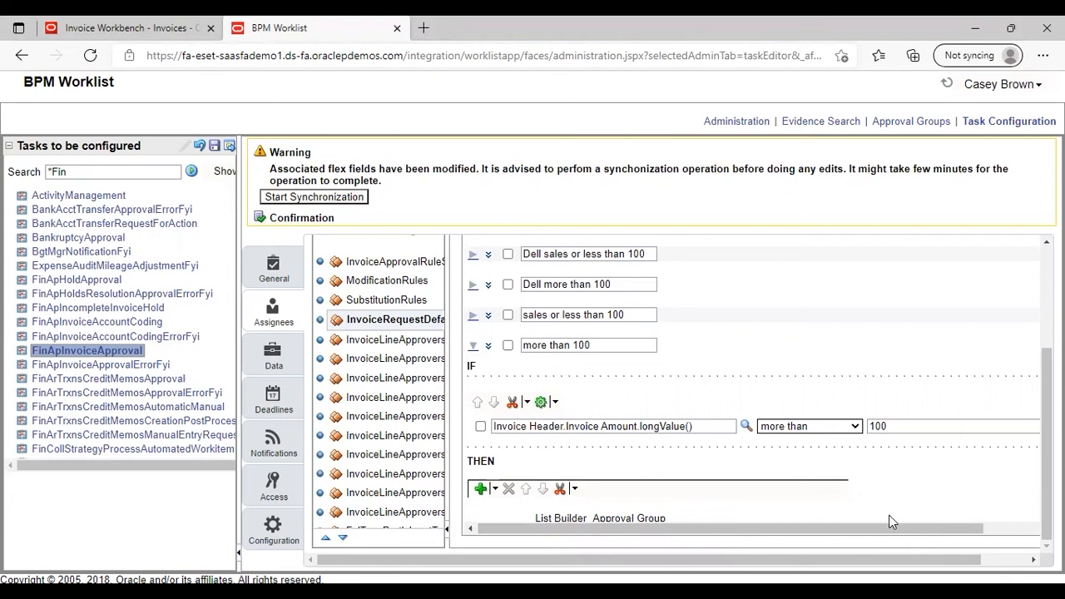
pyautogui.click(1031, 532)
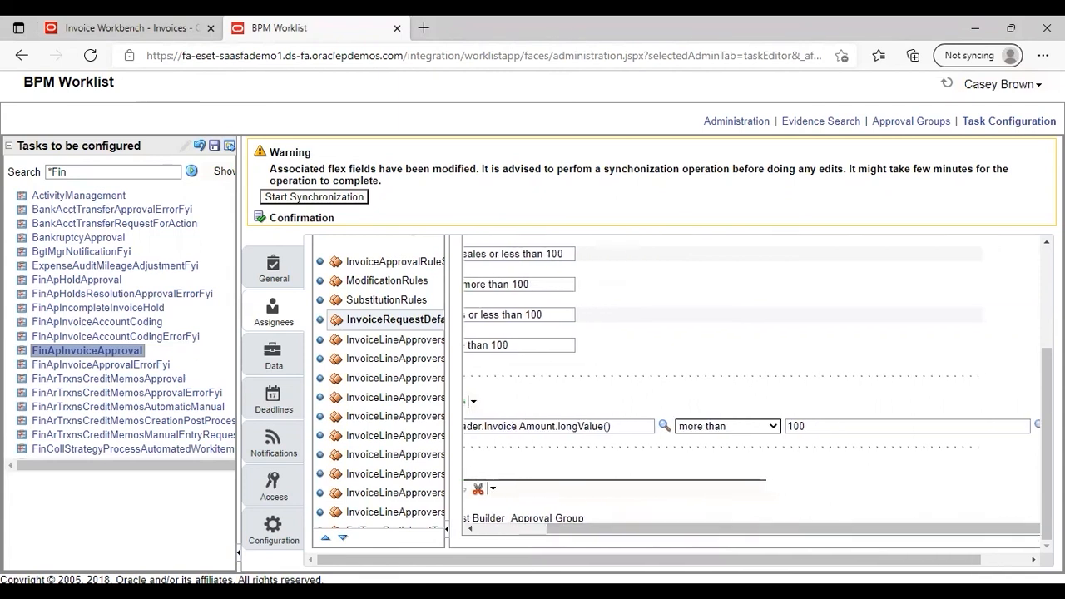
pyautogui.click(483, 533)
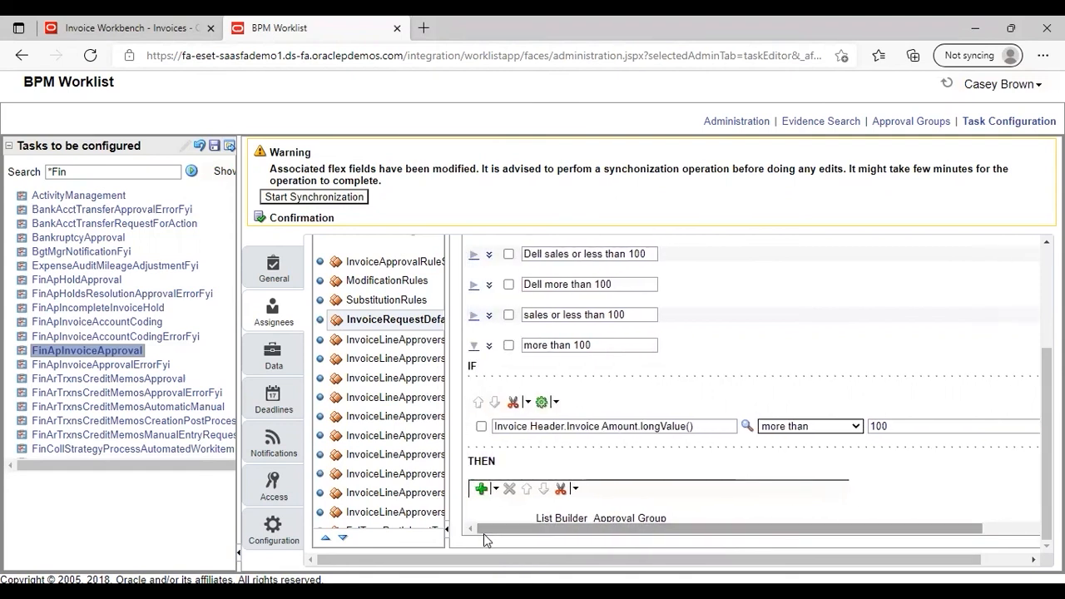